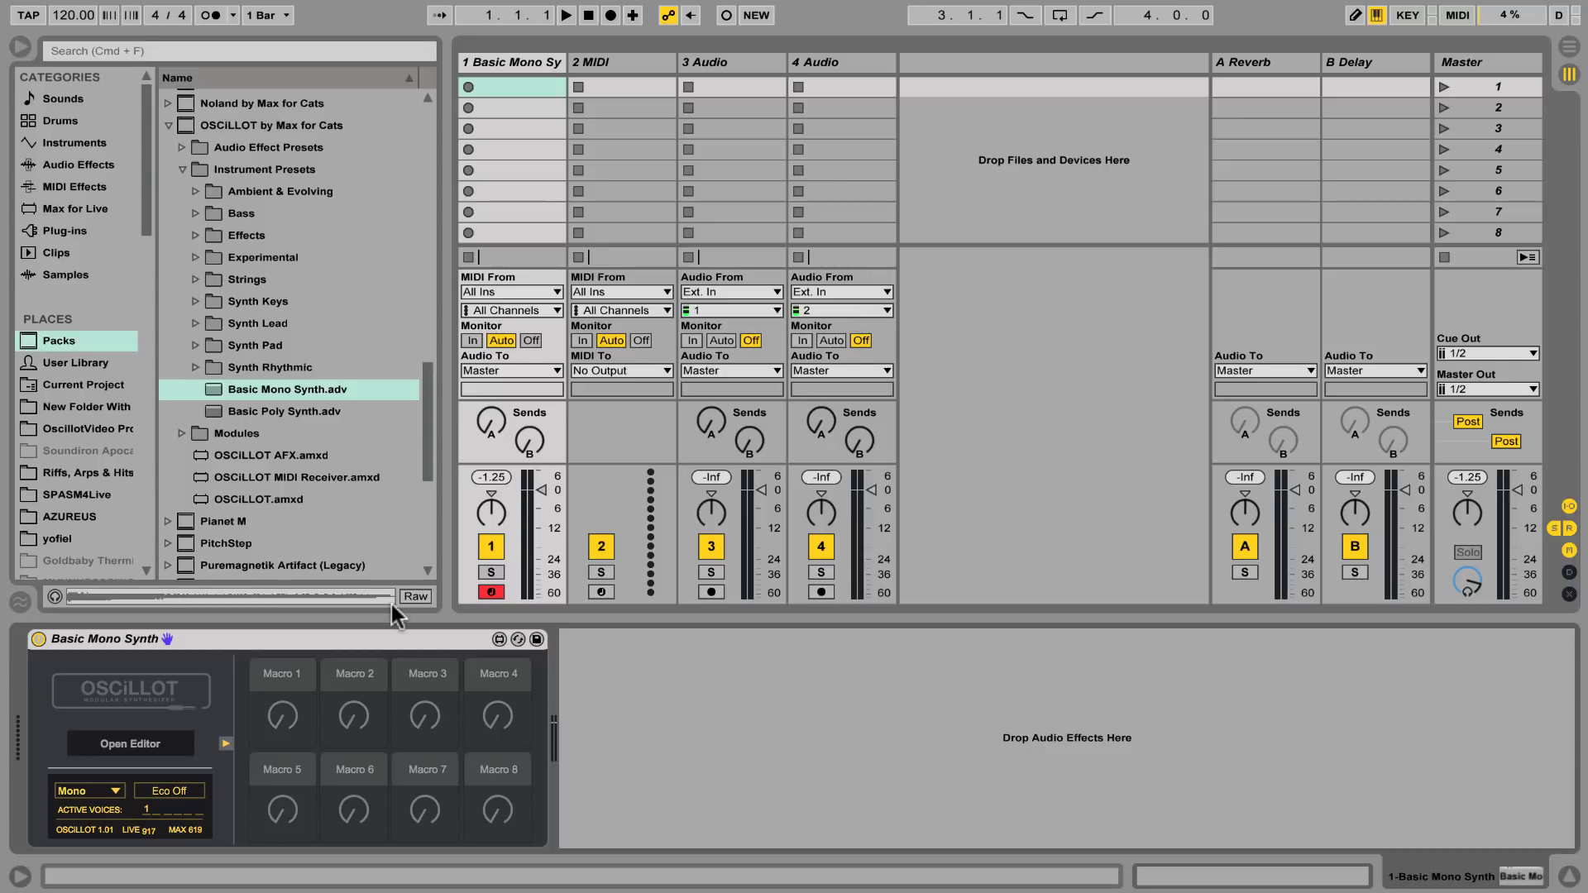
Load the Basic Mono Synth preset, open its patch editor and arrange the window
click(259, 387)
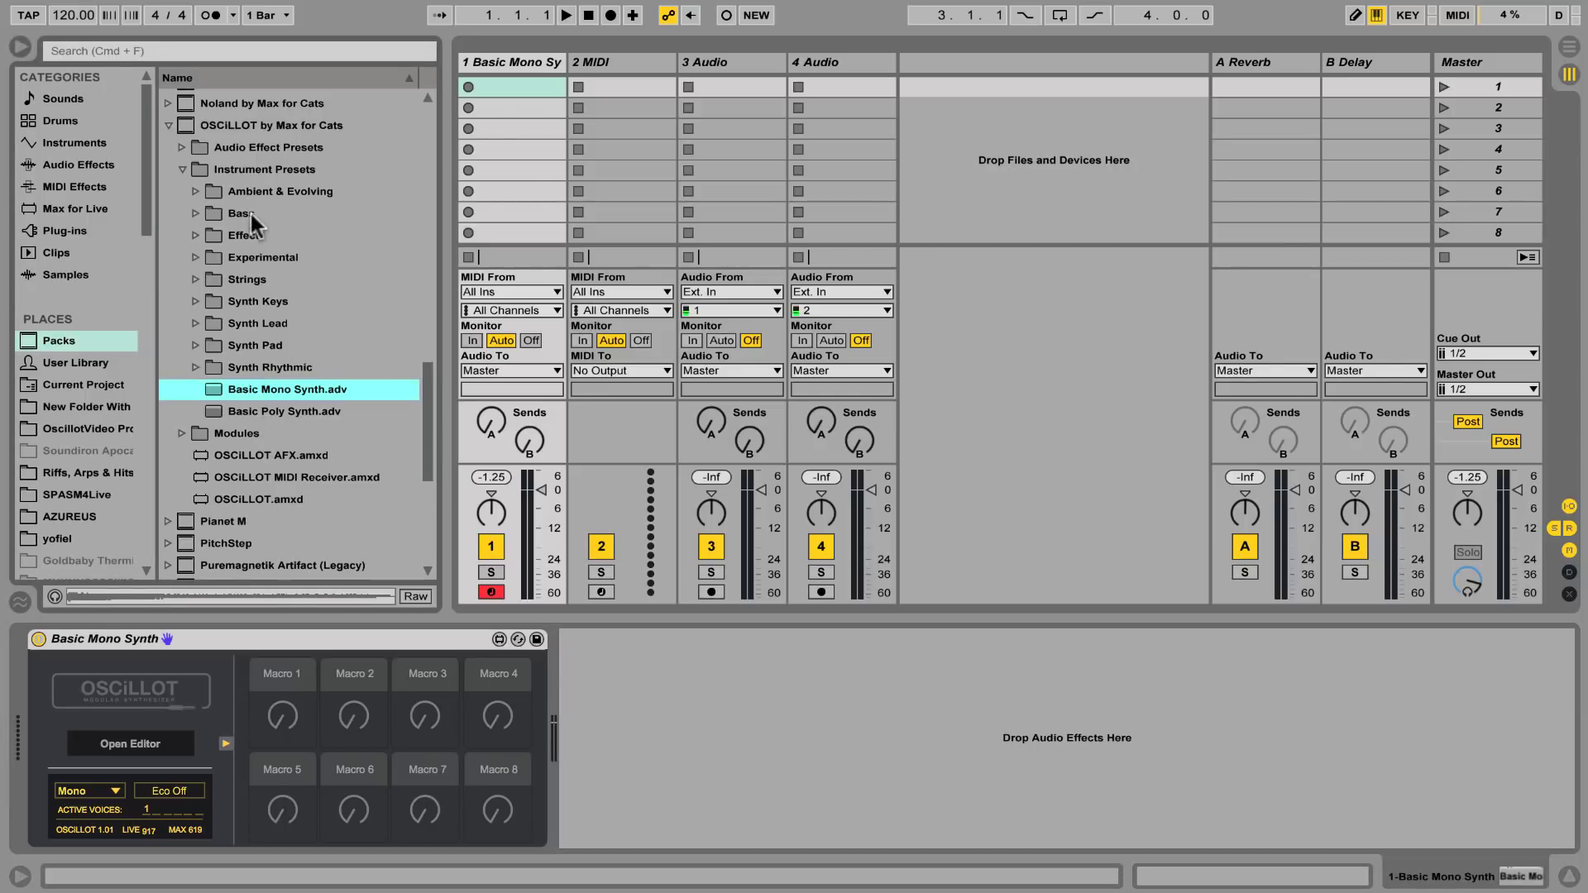
click(131, 744)
drag(492, 77, 526, 60)
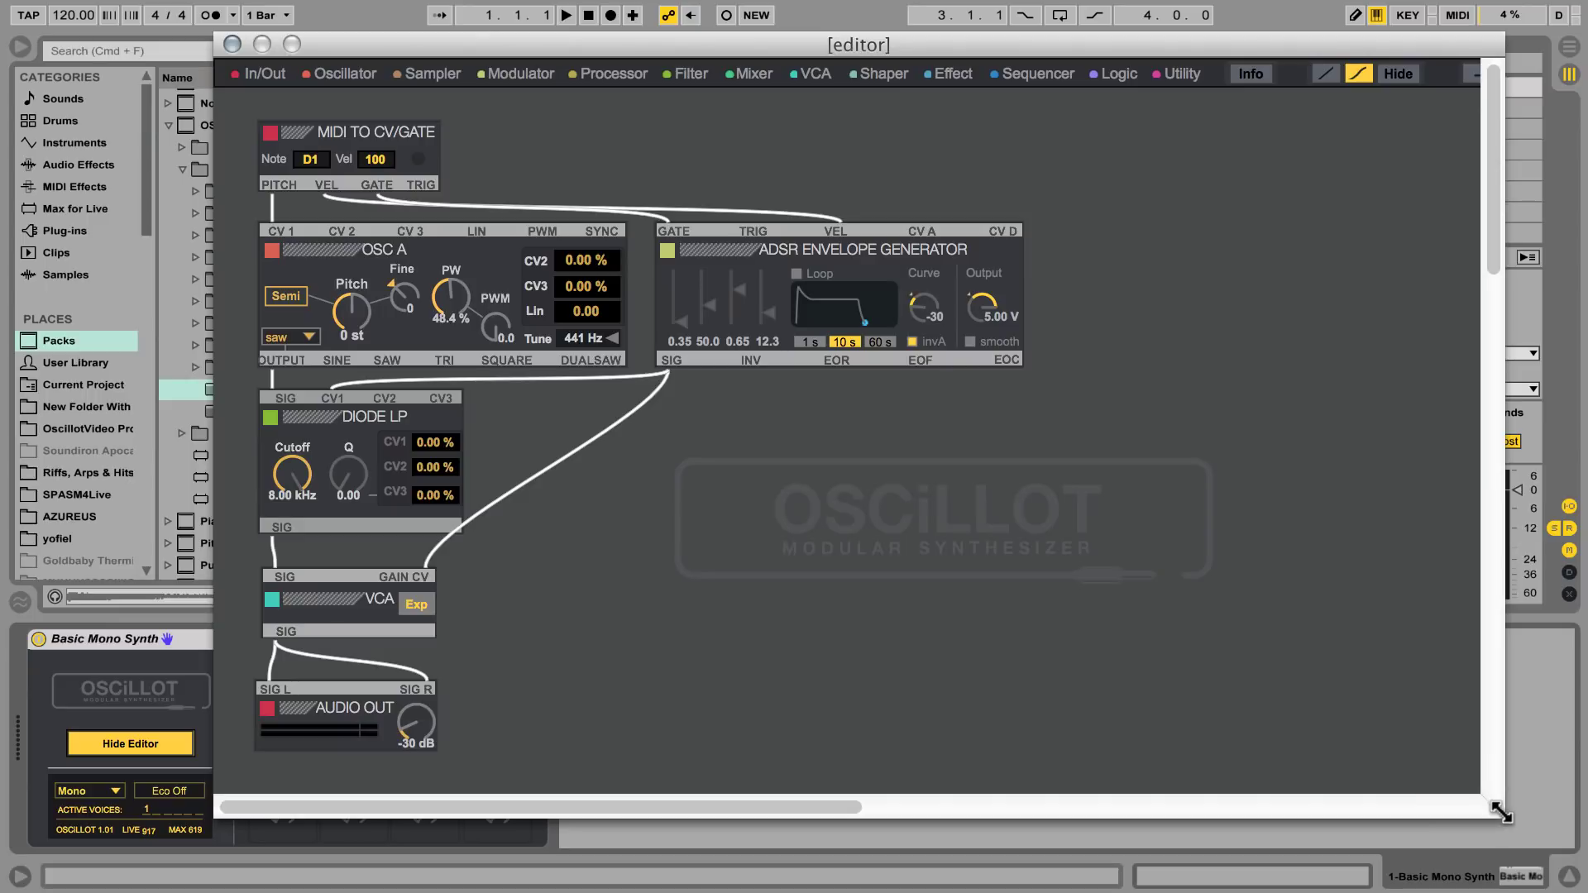
mouse_move(1501, 813)
mouse_down()
mouse_move(1380, 806)
mouse_move(1476, 816)
mouse_up()
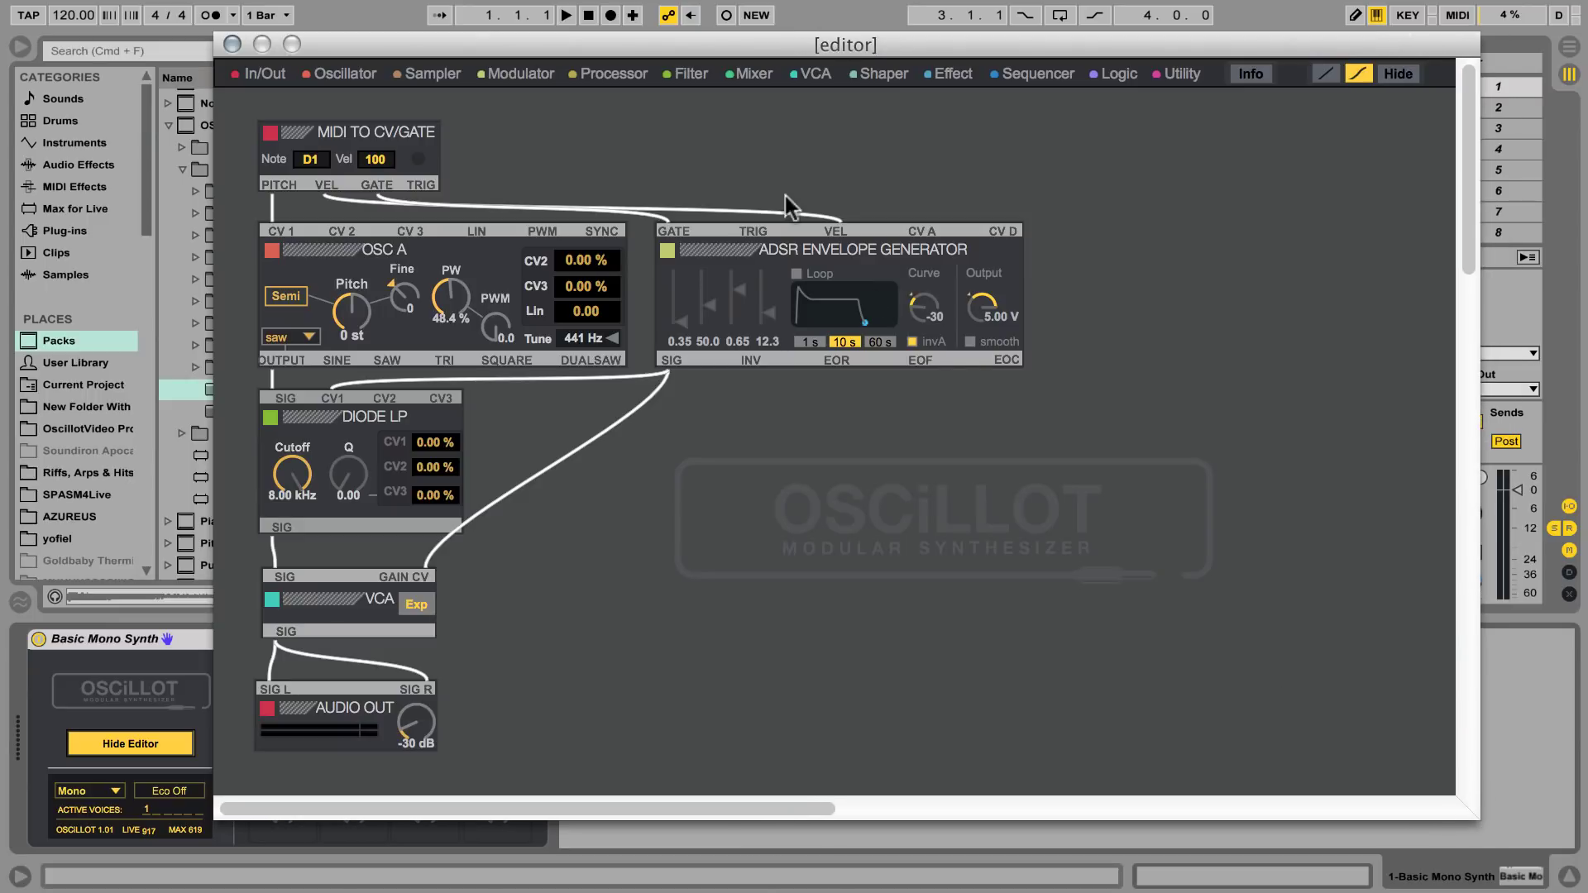
mouse_move(511, 44)
mouse_down()
mouse_move(444, 47)
mouse_move(465, 50)
mouse_up()
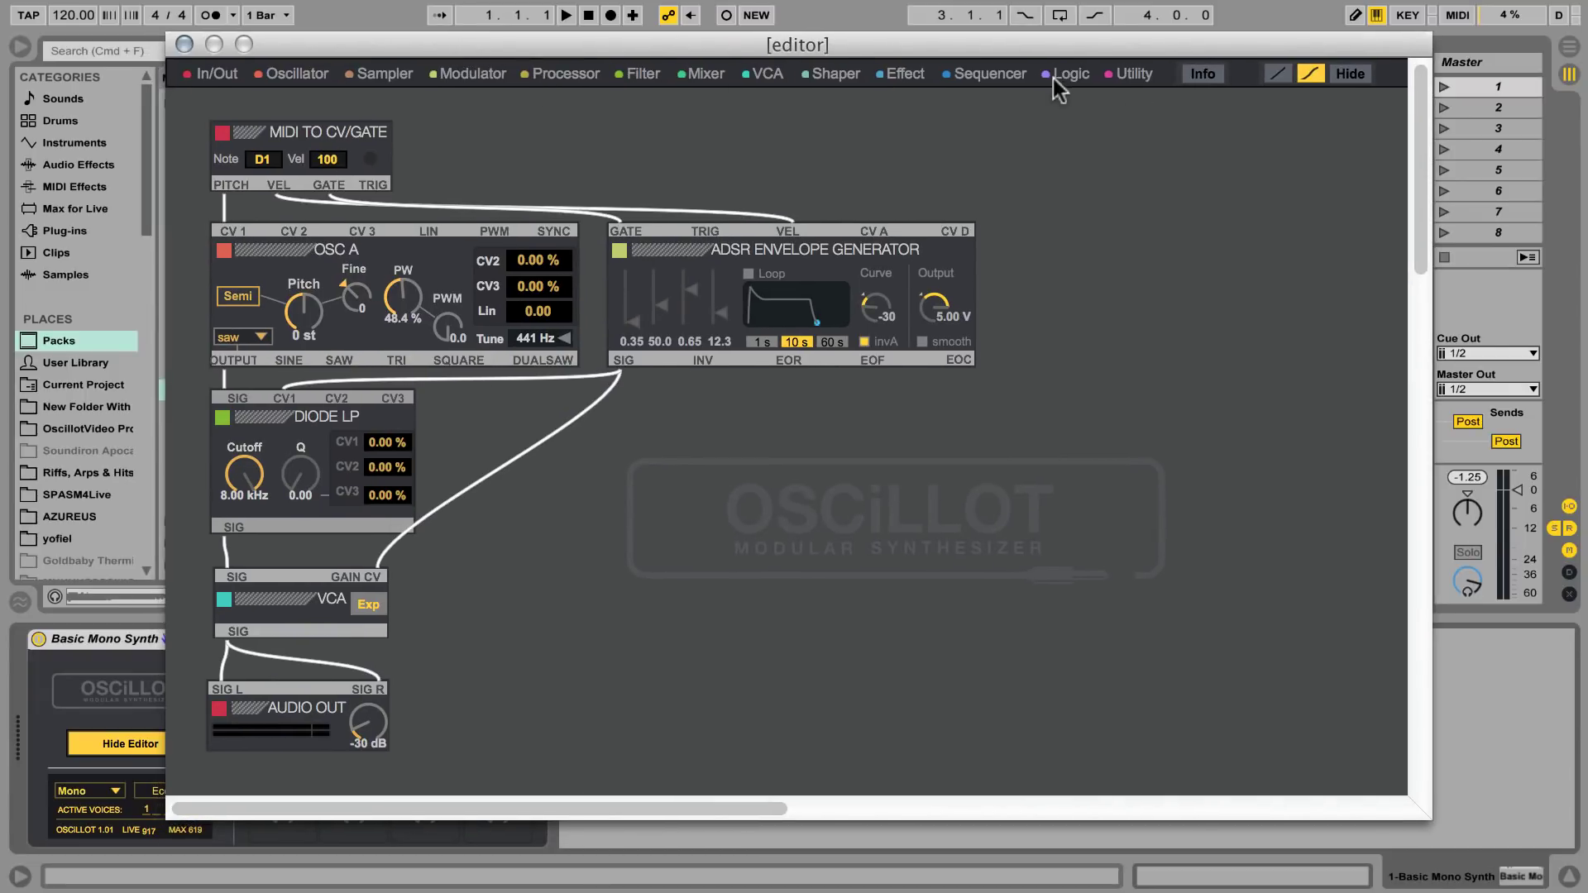
Delete the ADSR-to-Diode LP CV1 cable and place a new Scope module in the canvas
click(289, 400)
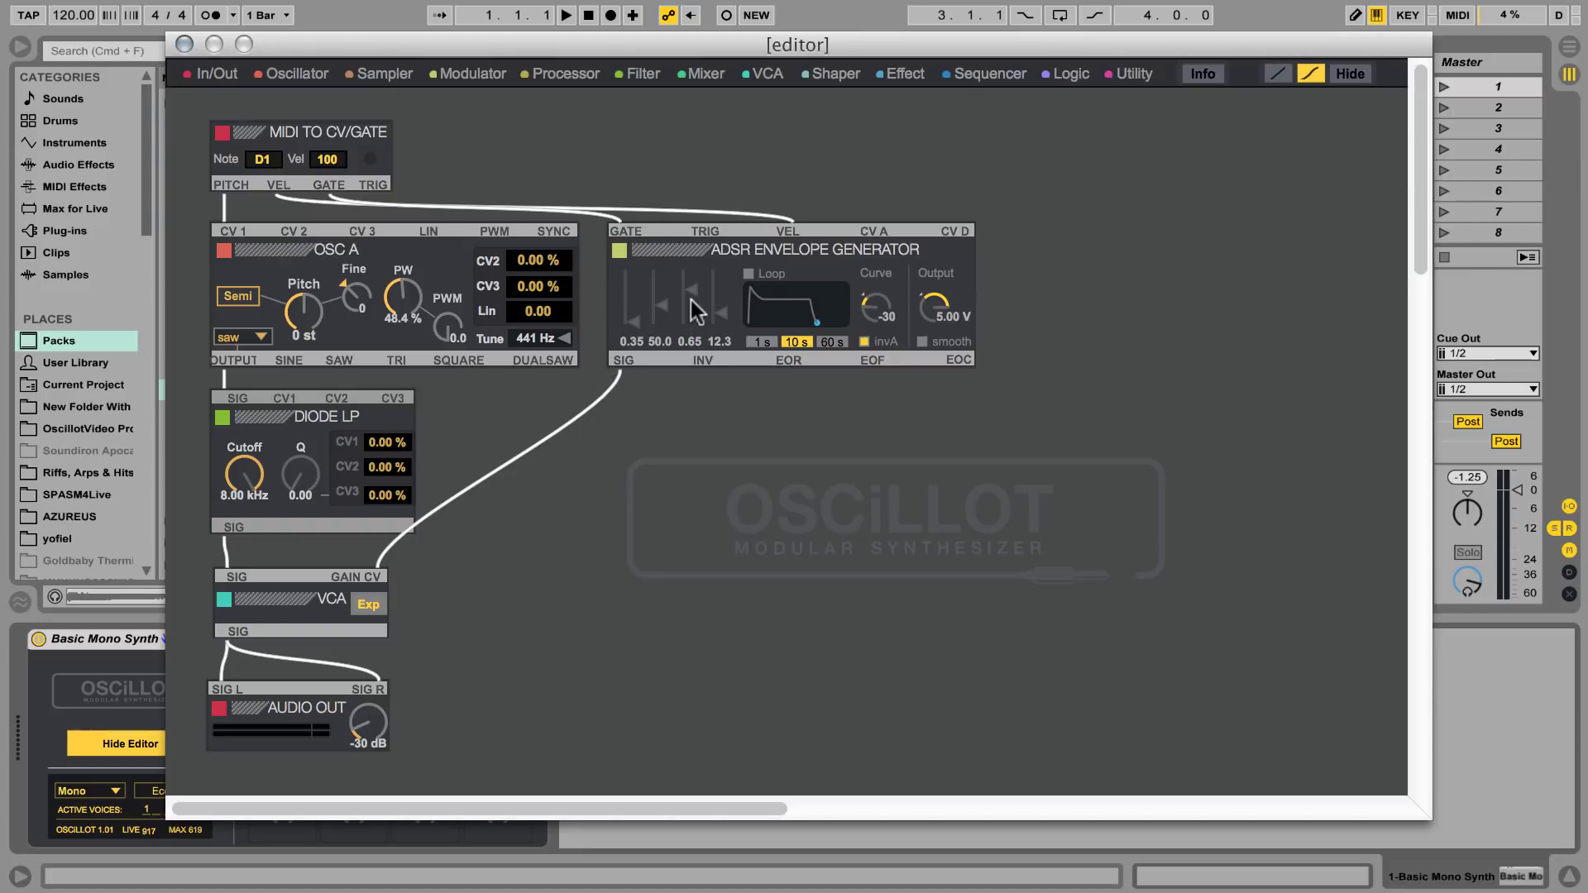
drag(681, 255, 666, 251)
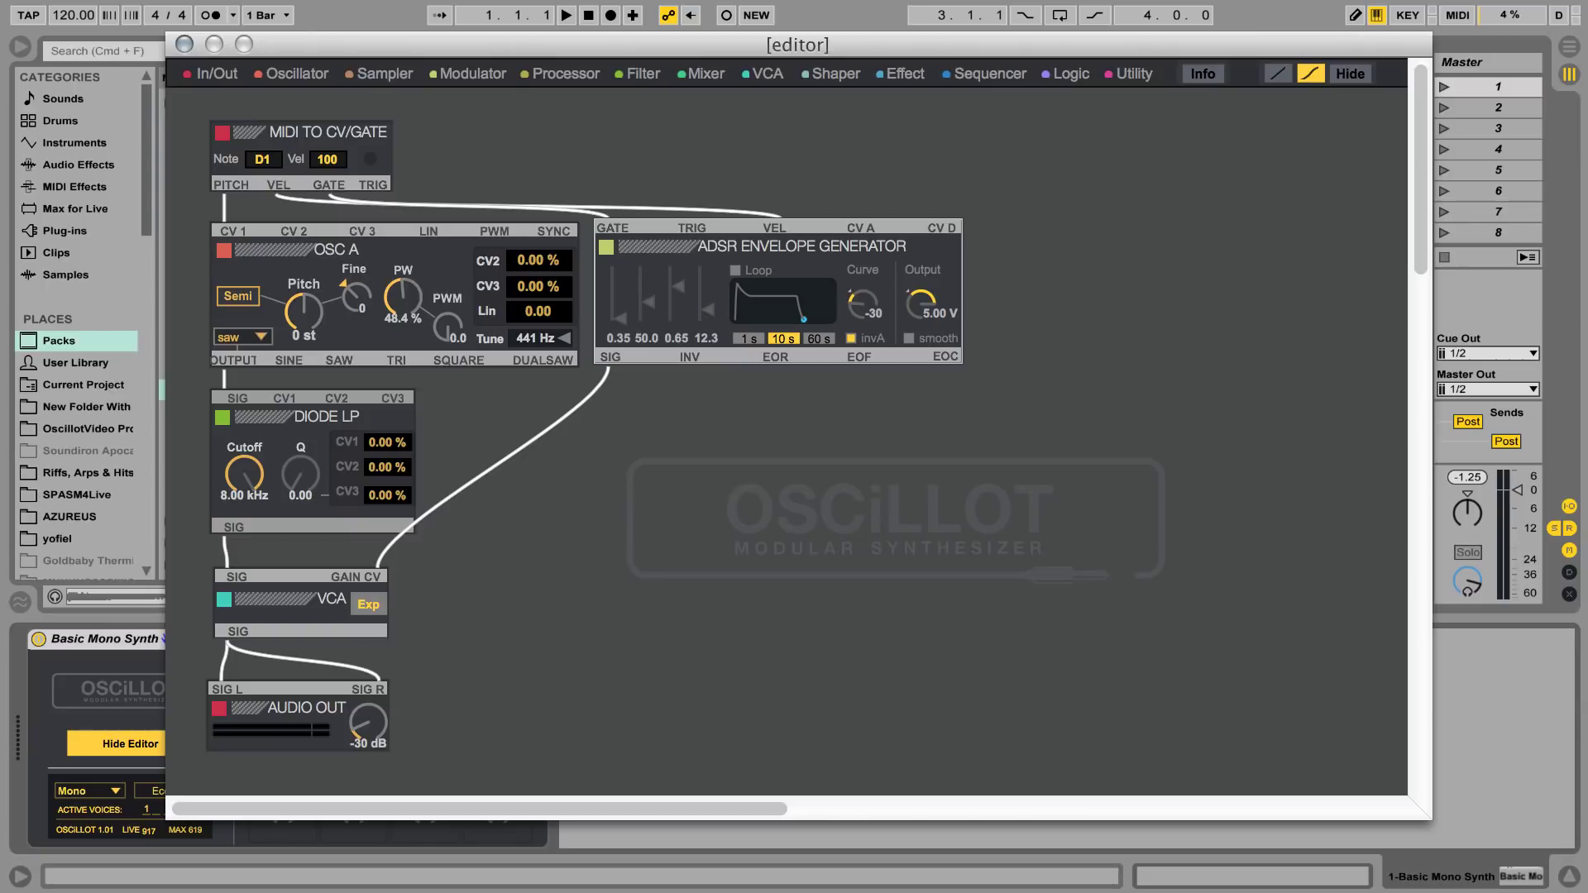
click(1135, 73)
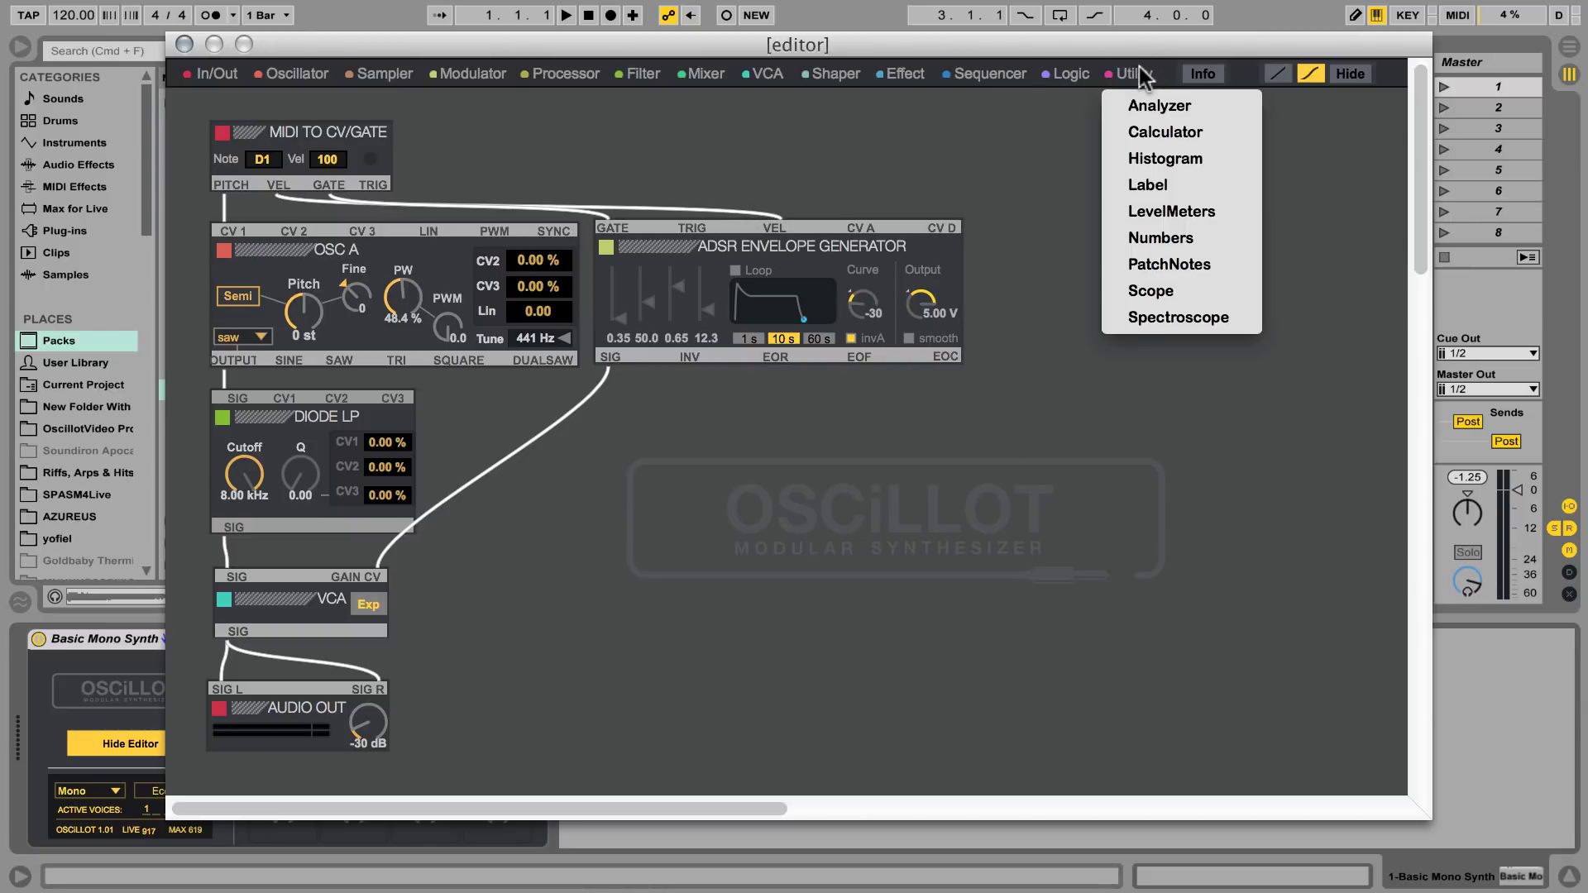
click(1151, 290)
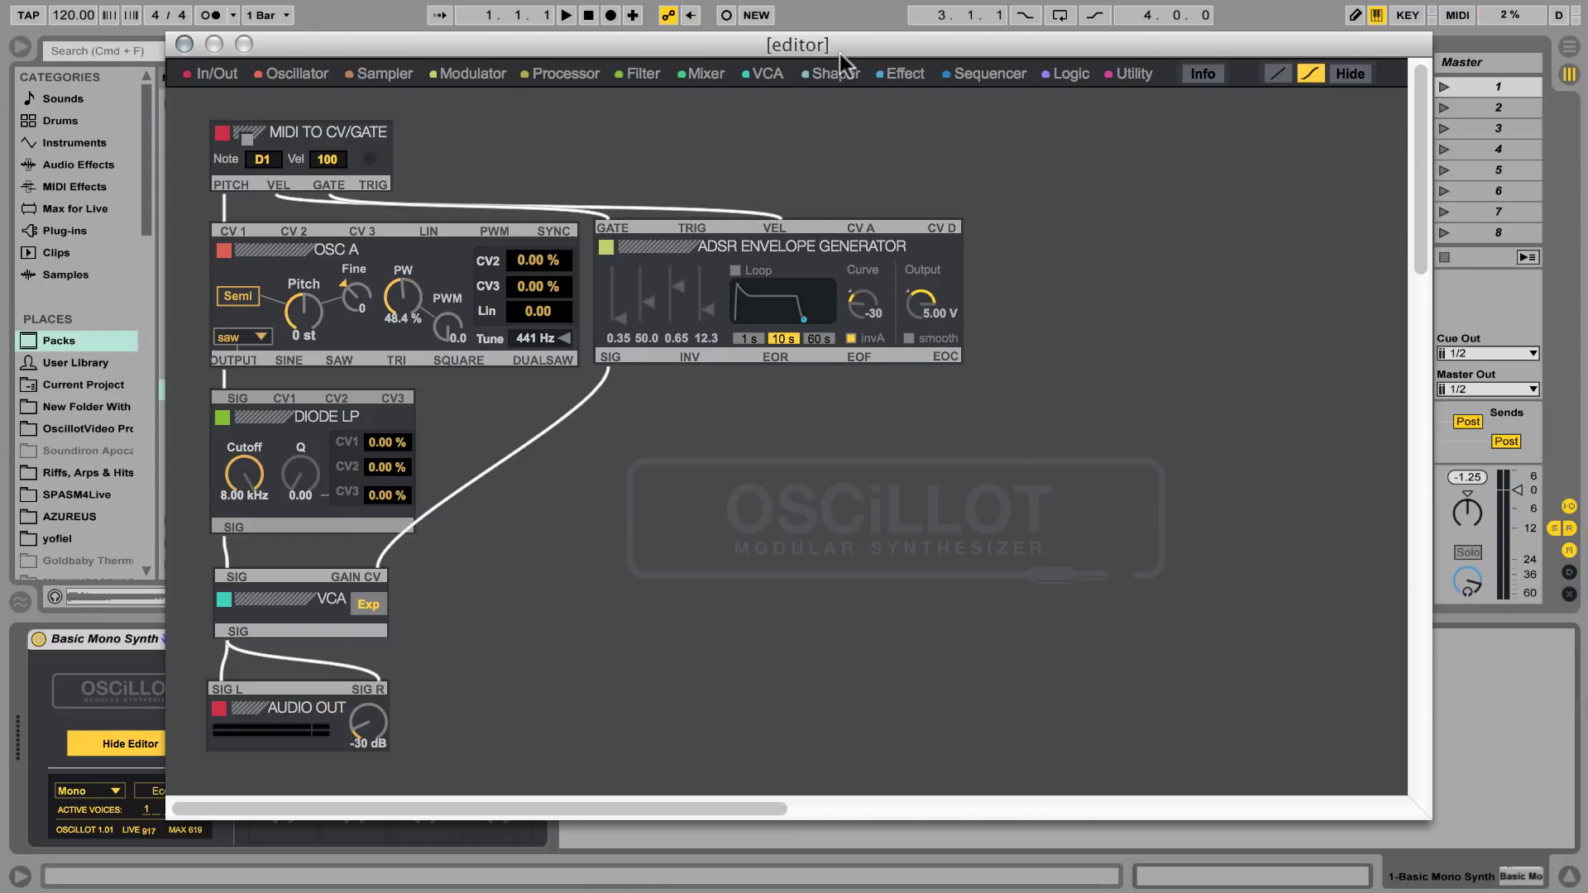
drag(411, 132, 720, 447)
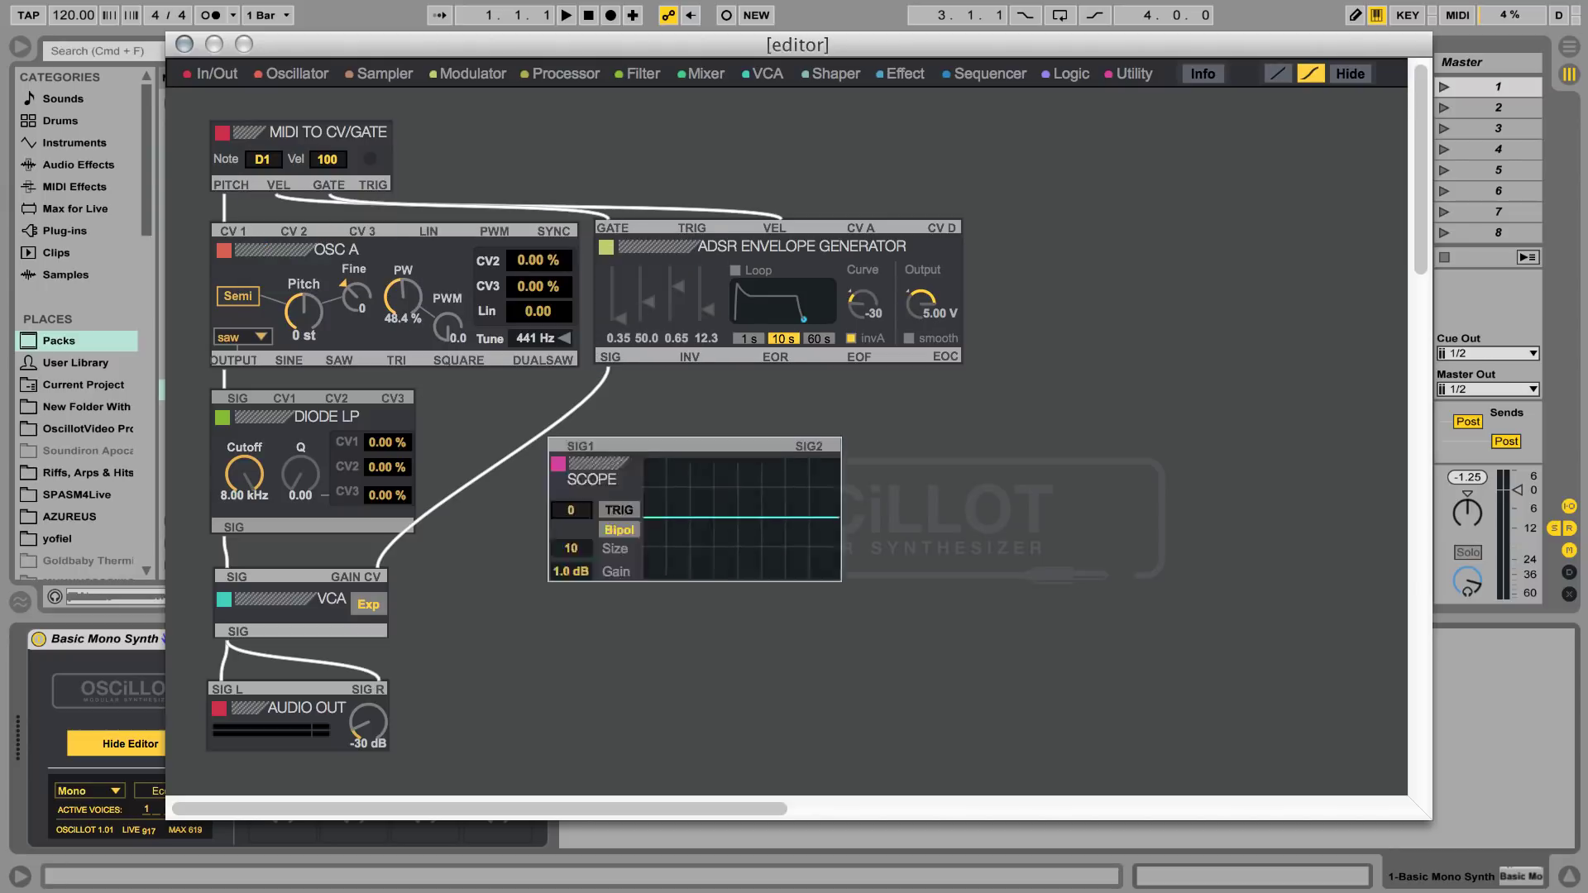
drag(627, 462, 893, 511)
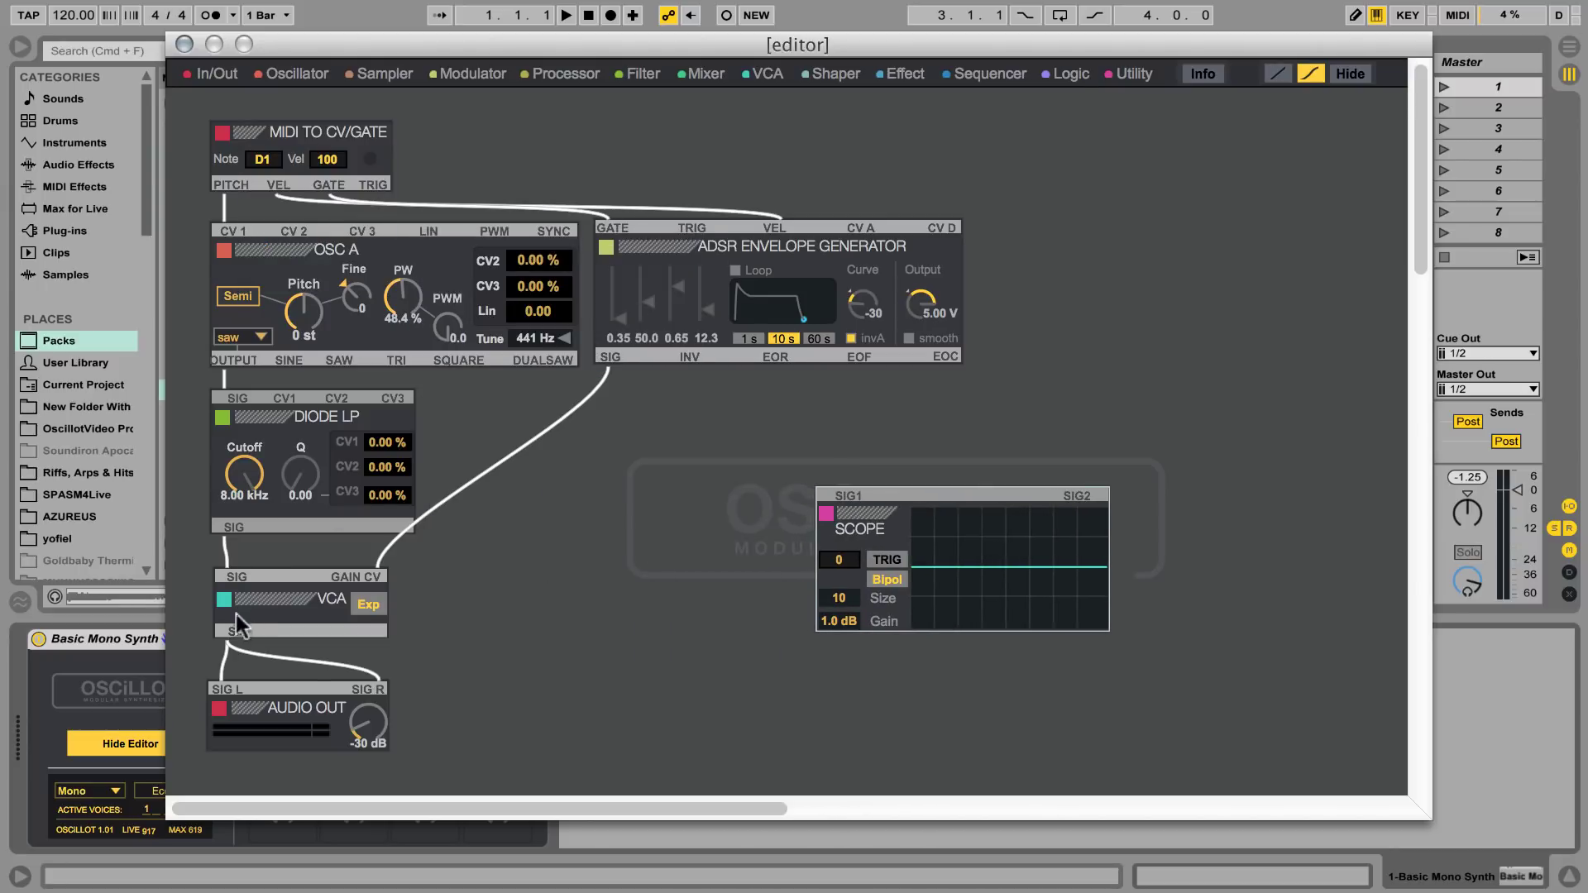
Feed VCA SIG into the Scope's SIG1 input and enable its trigger
drag(235, 631, 849, 502)
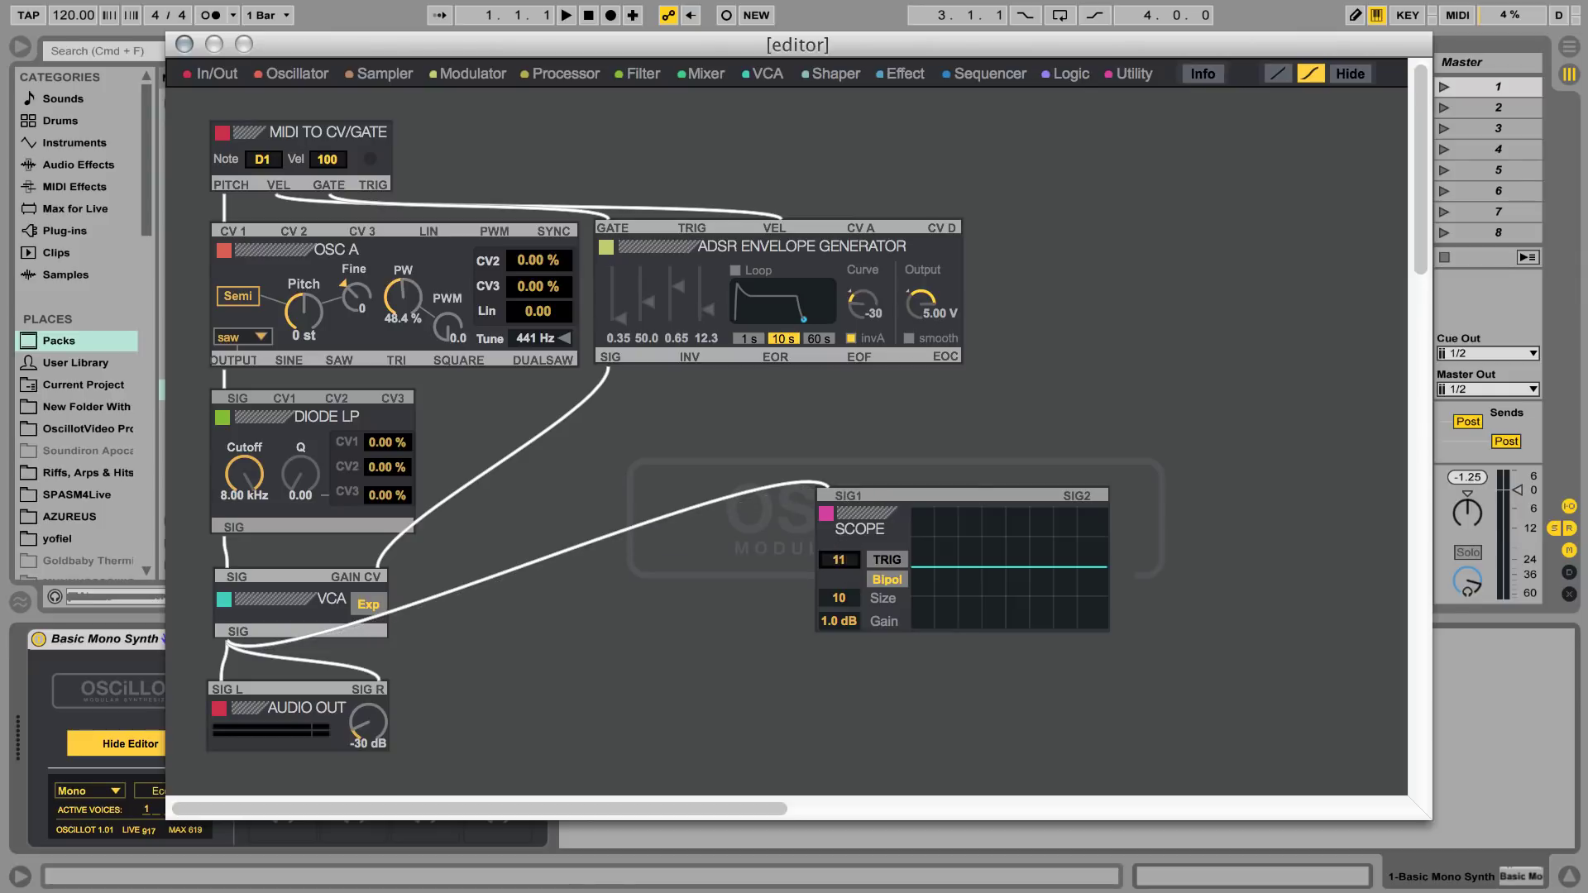
click(886, 560)
drag(876, 532, 671, 531)
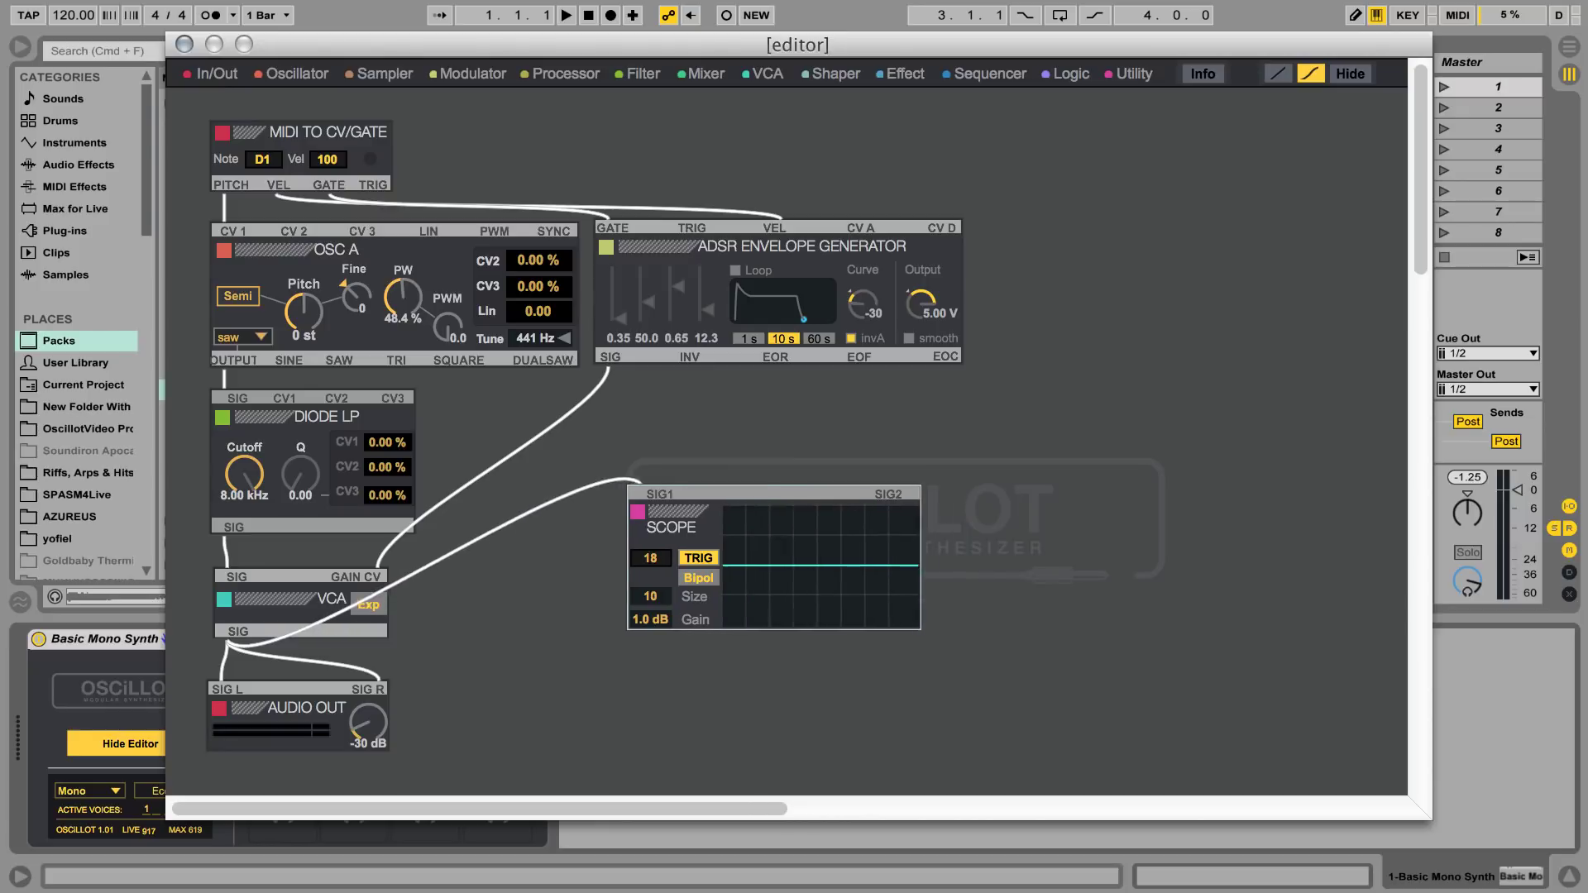
Place a Spectroscope right of the Scope and feed it from VCA SIG
click(1133, 73)
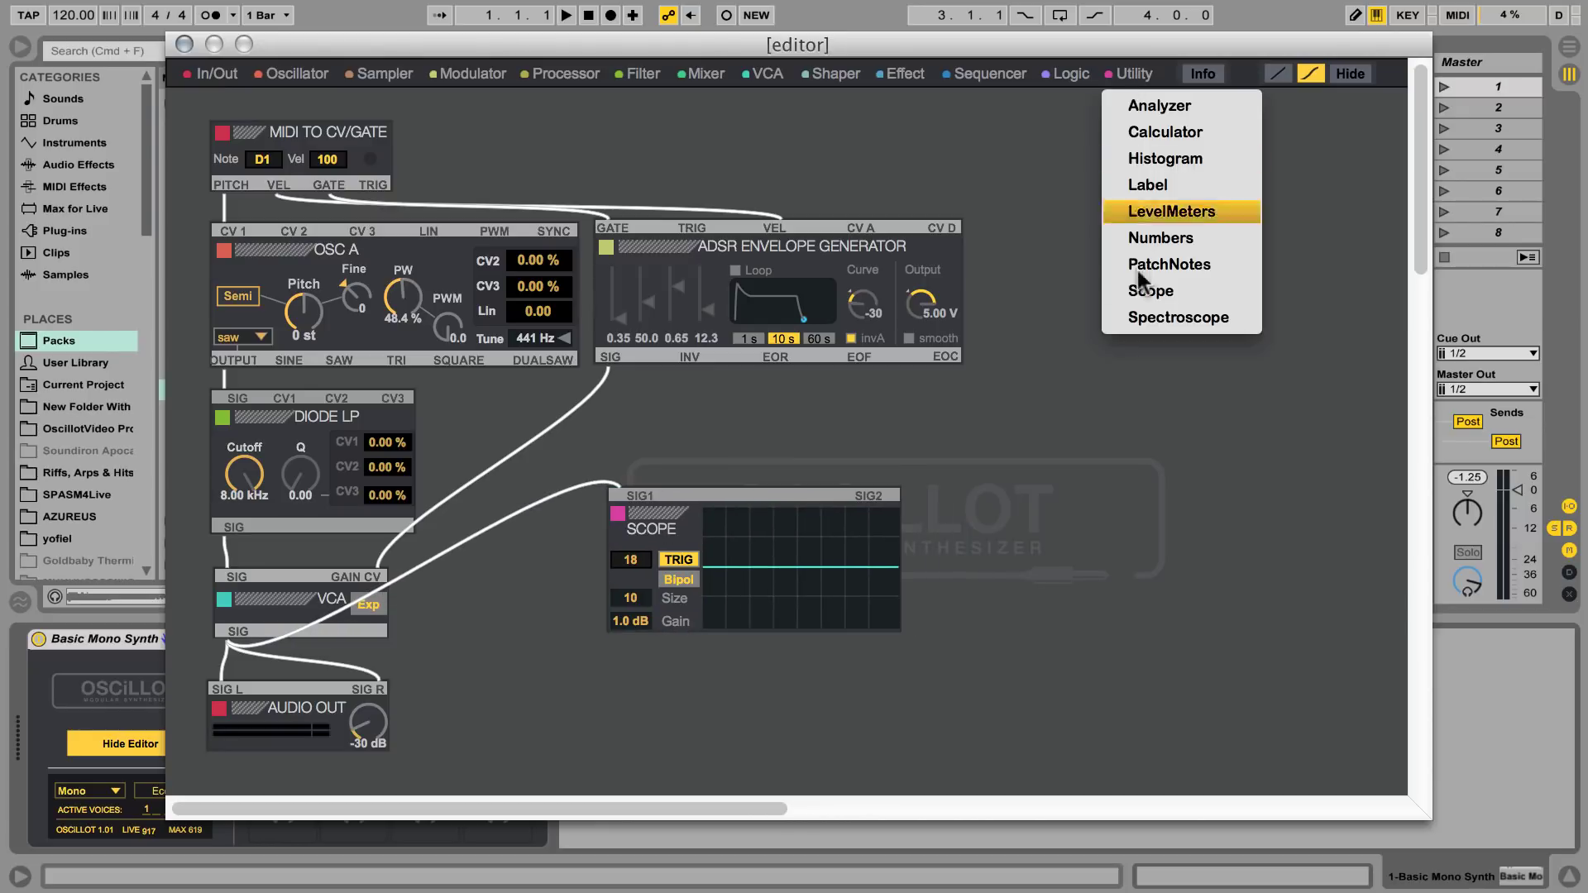
click(1140, 319)
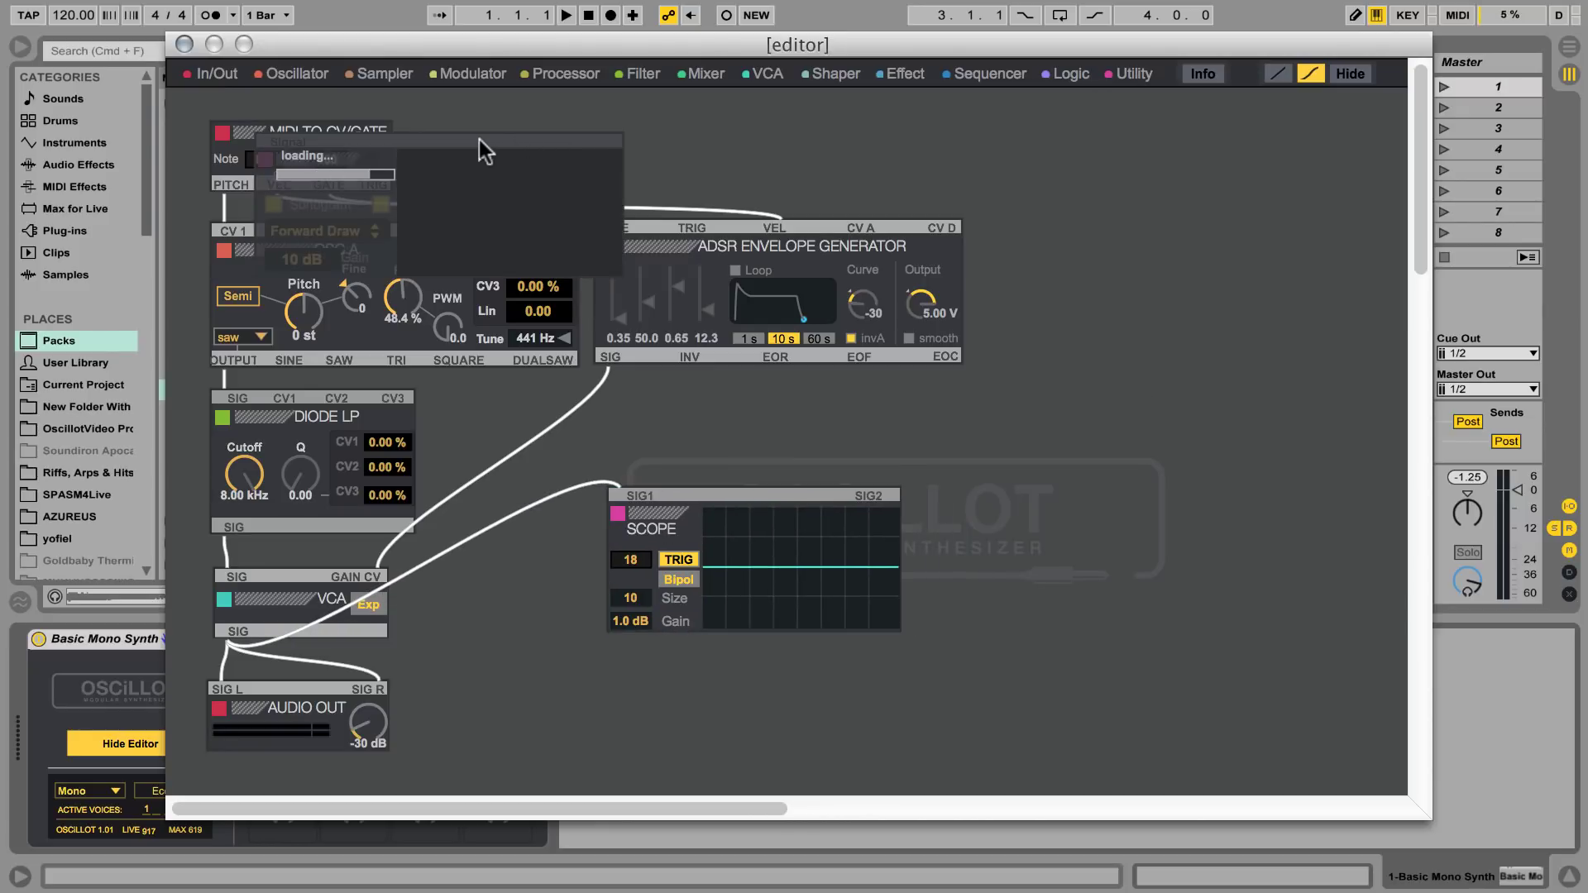
drag(308, 186, 980, 536)
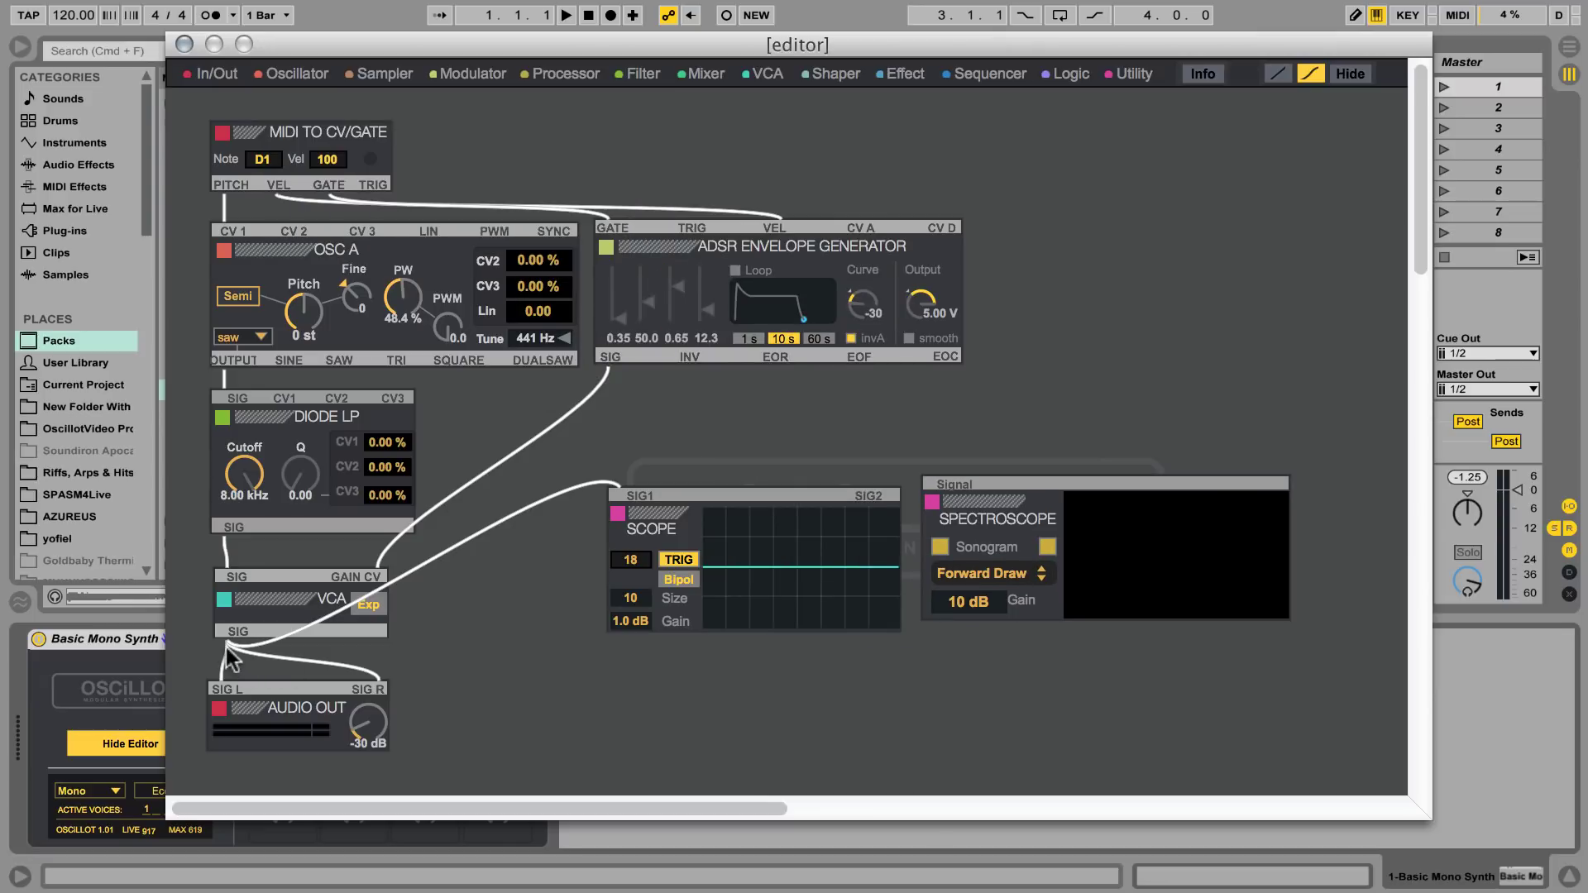
mouse_move(236, 632)
mouse_down()
mouse_move(397, 691)
mouse_move(955, 484)
mouse_up()
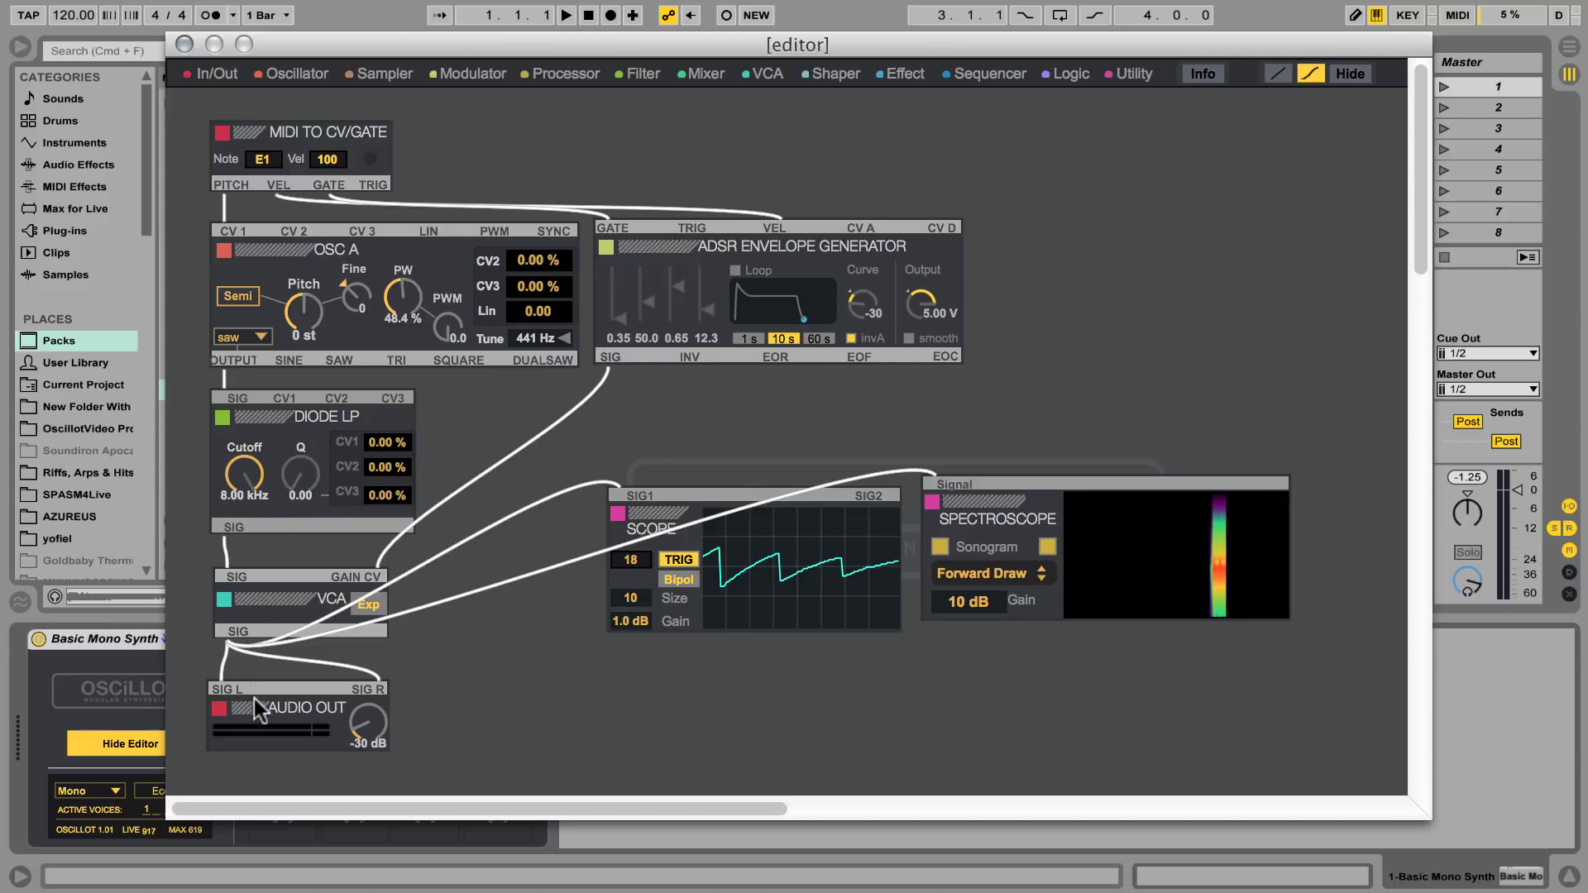
drag(263, 707, 272, 703)
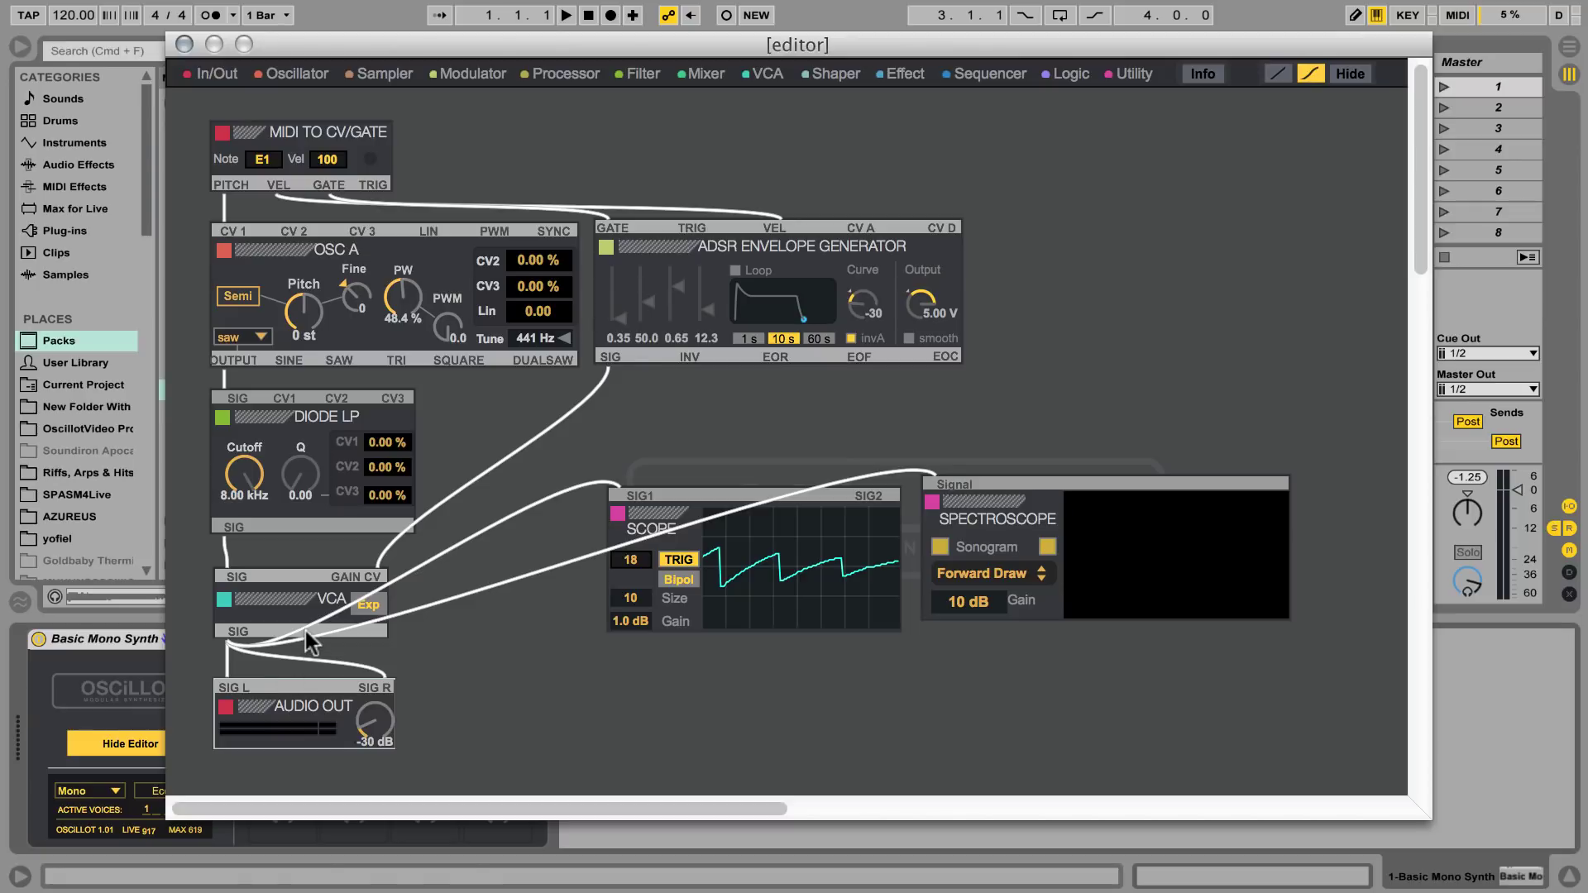
key(a)
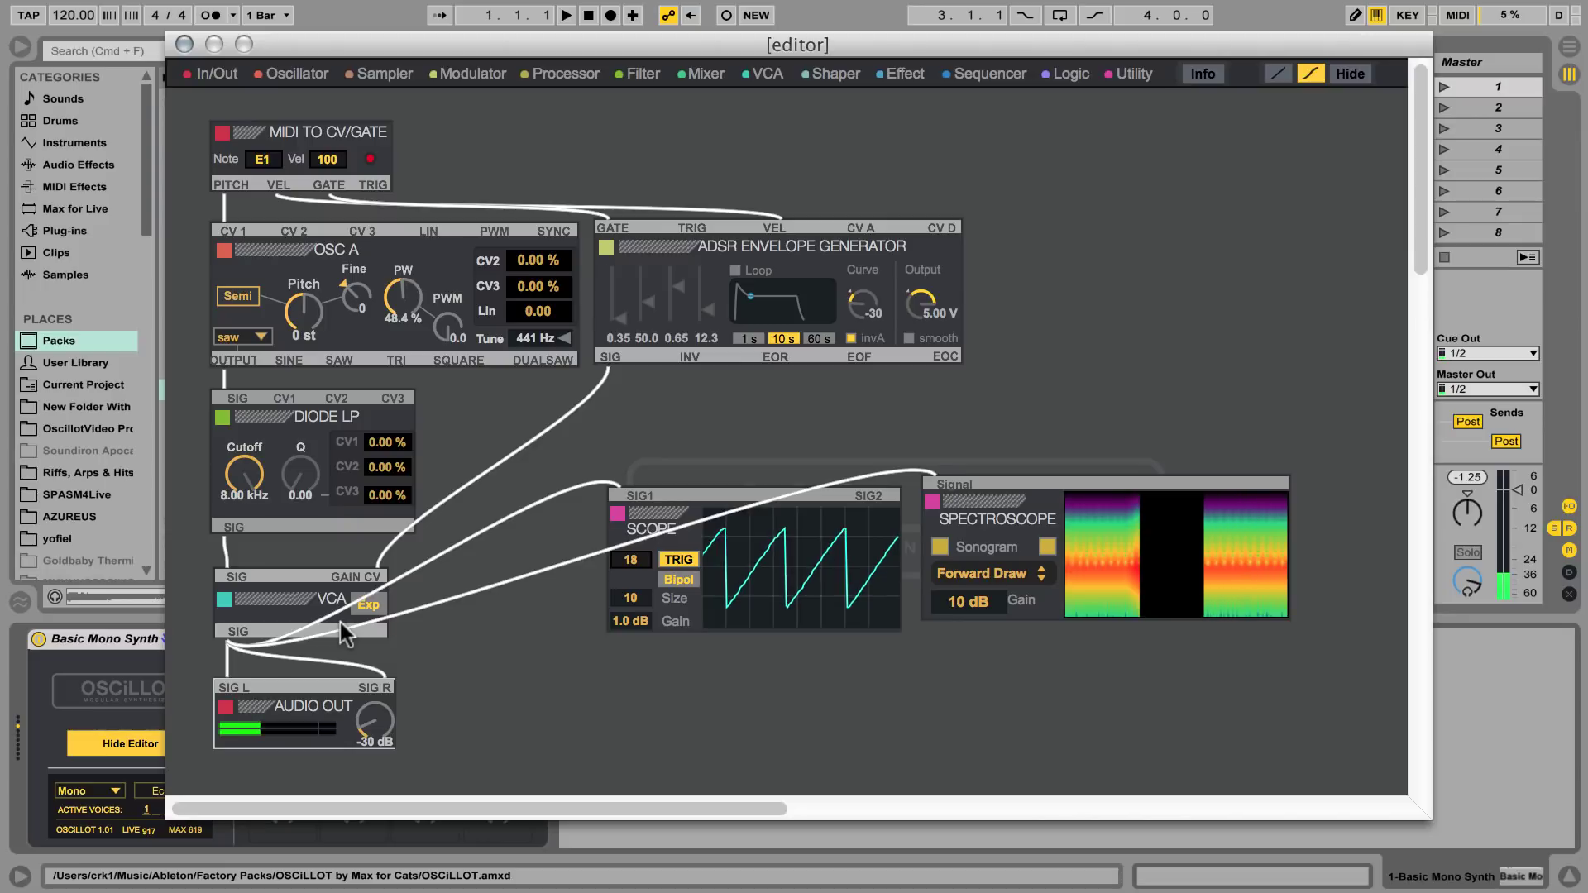
key(j)
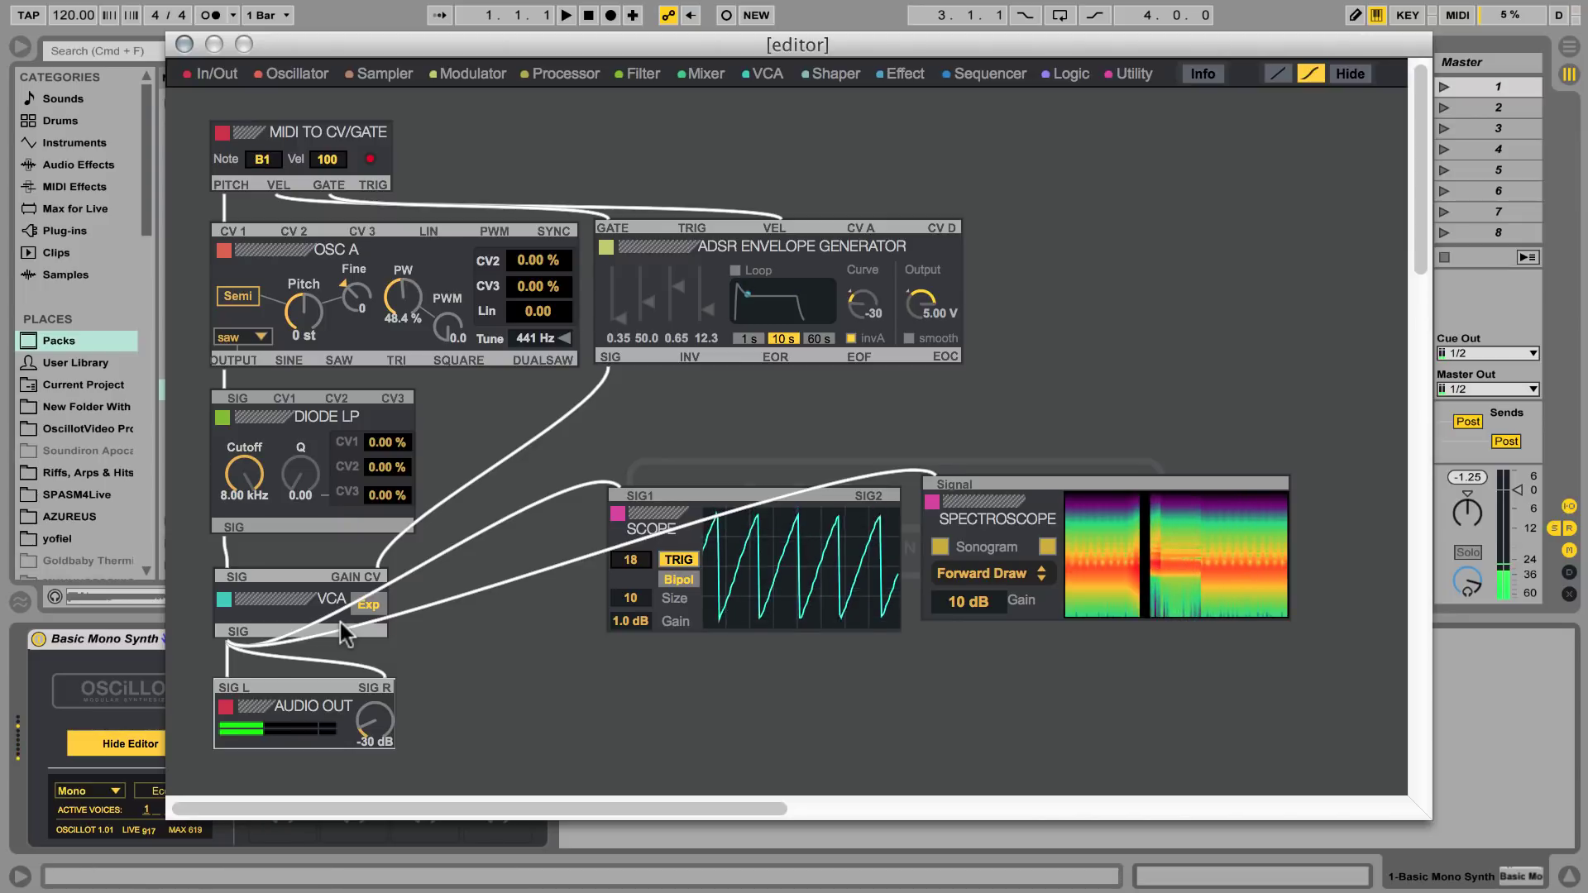
key(j)
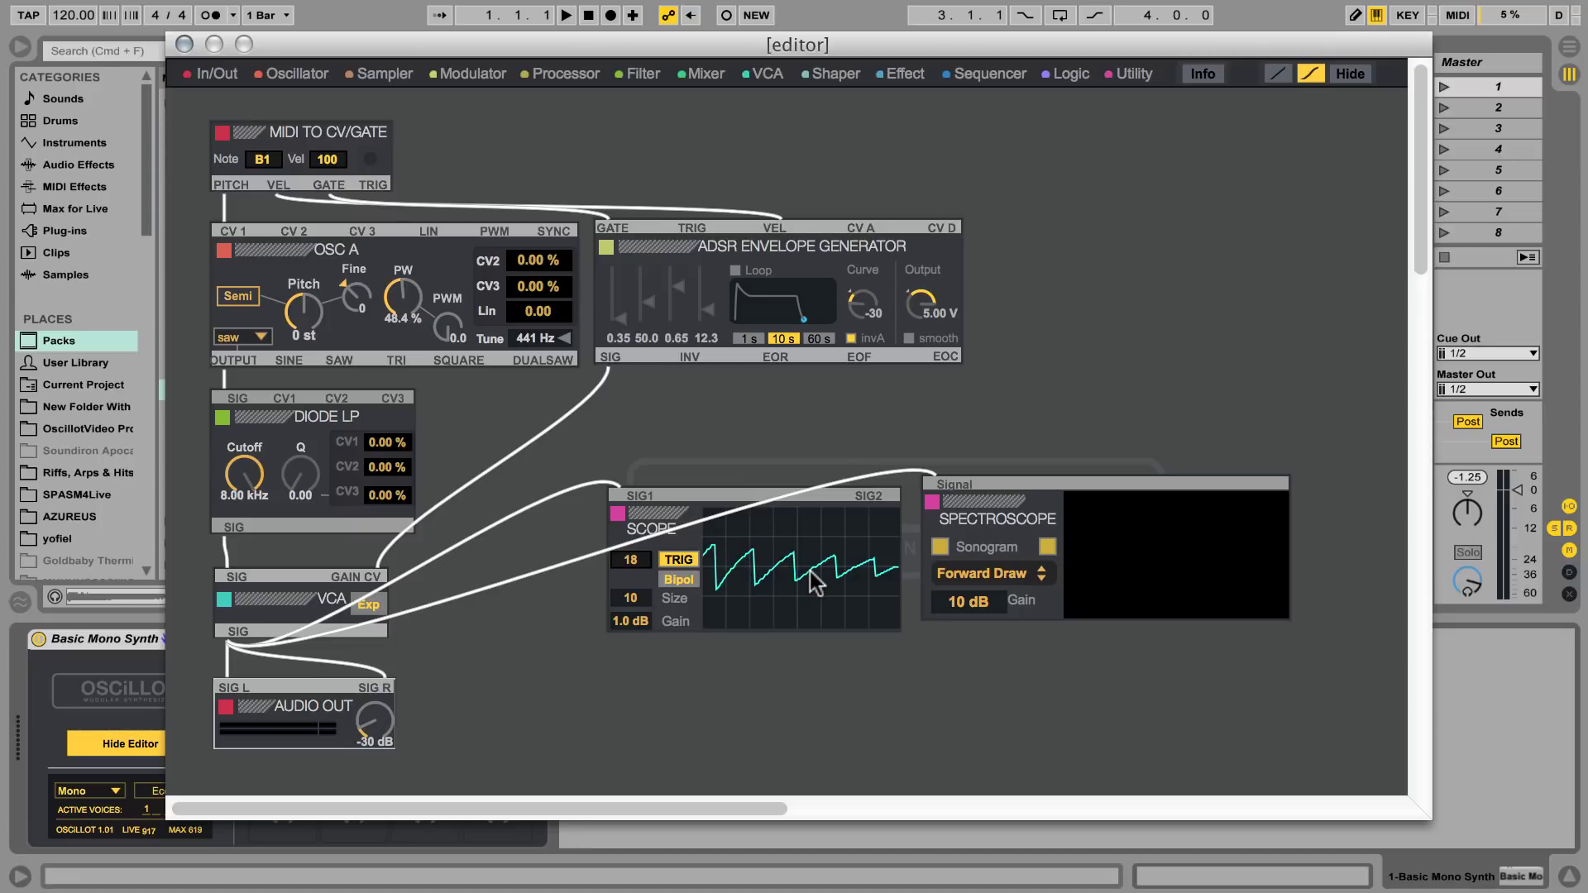
key(a)
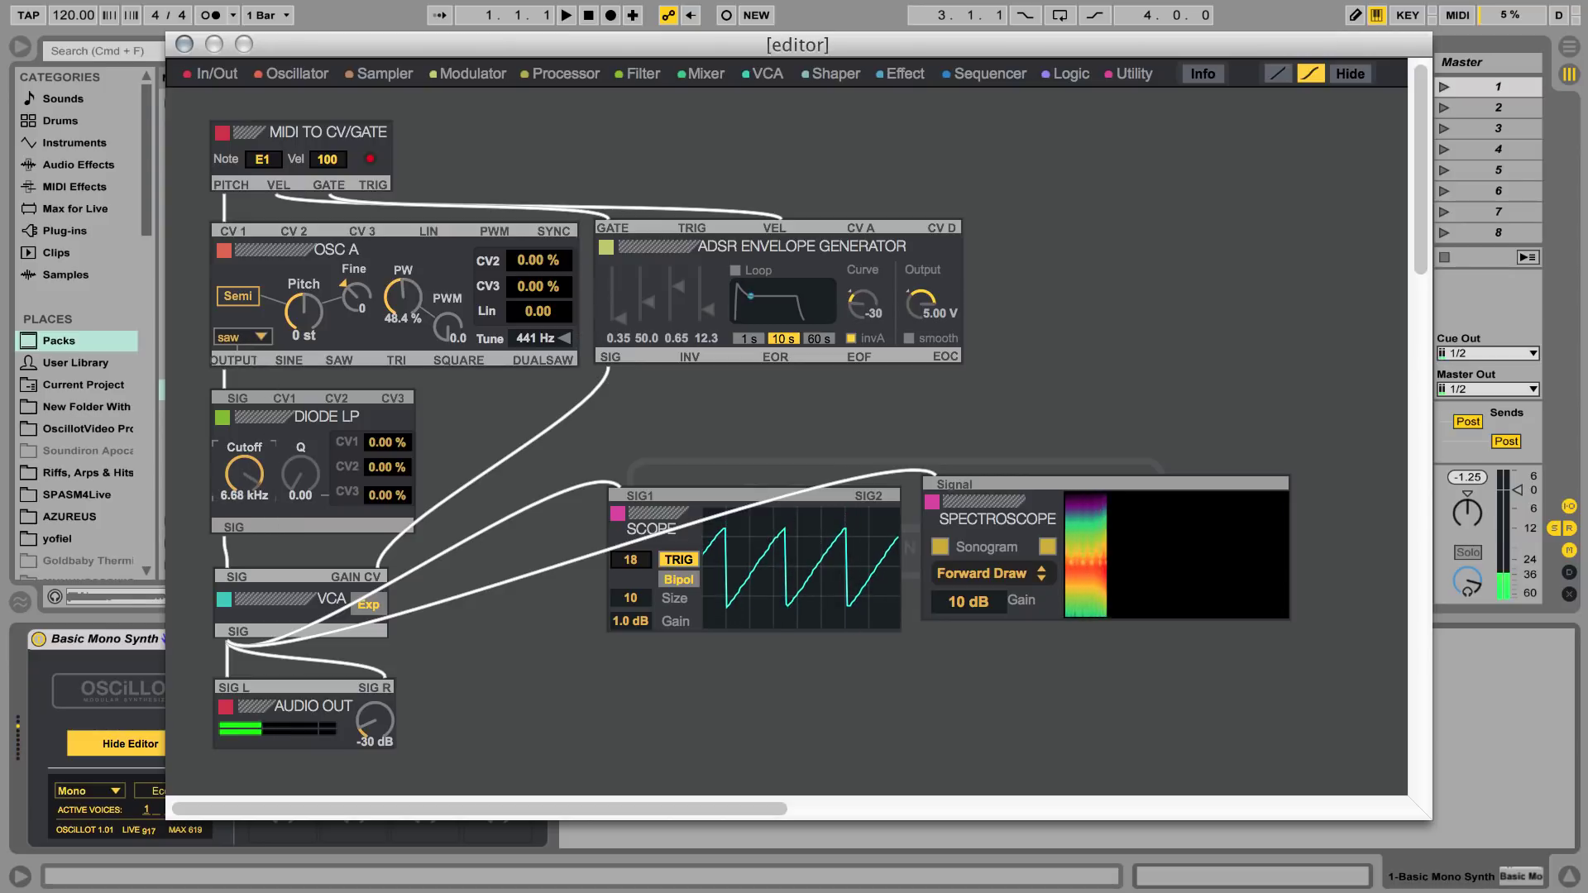
Sweep the Diode LP cutoff down and back to 8.00 kHz, with resonance at 100
drag(251, 470, 251, 524)
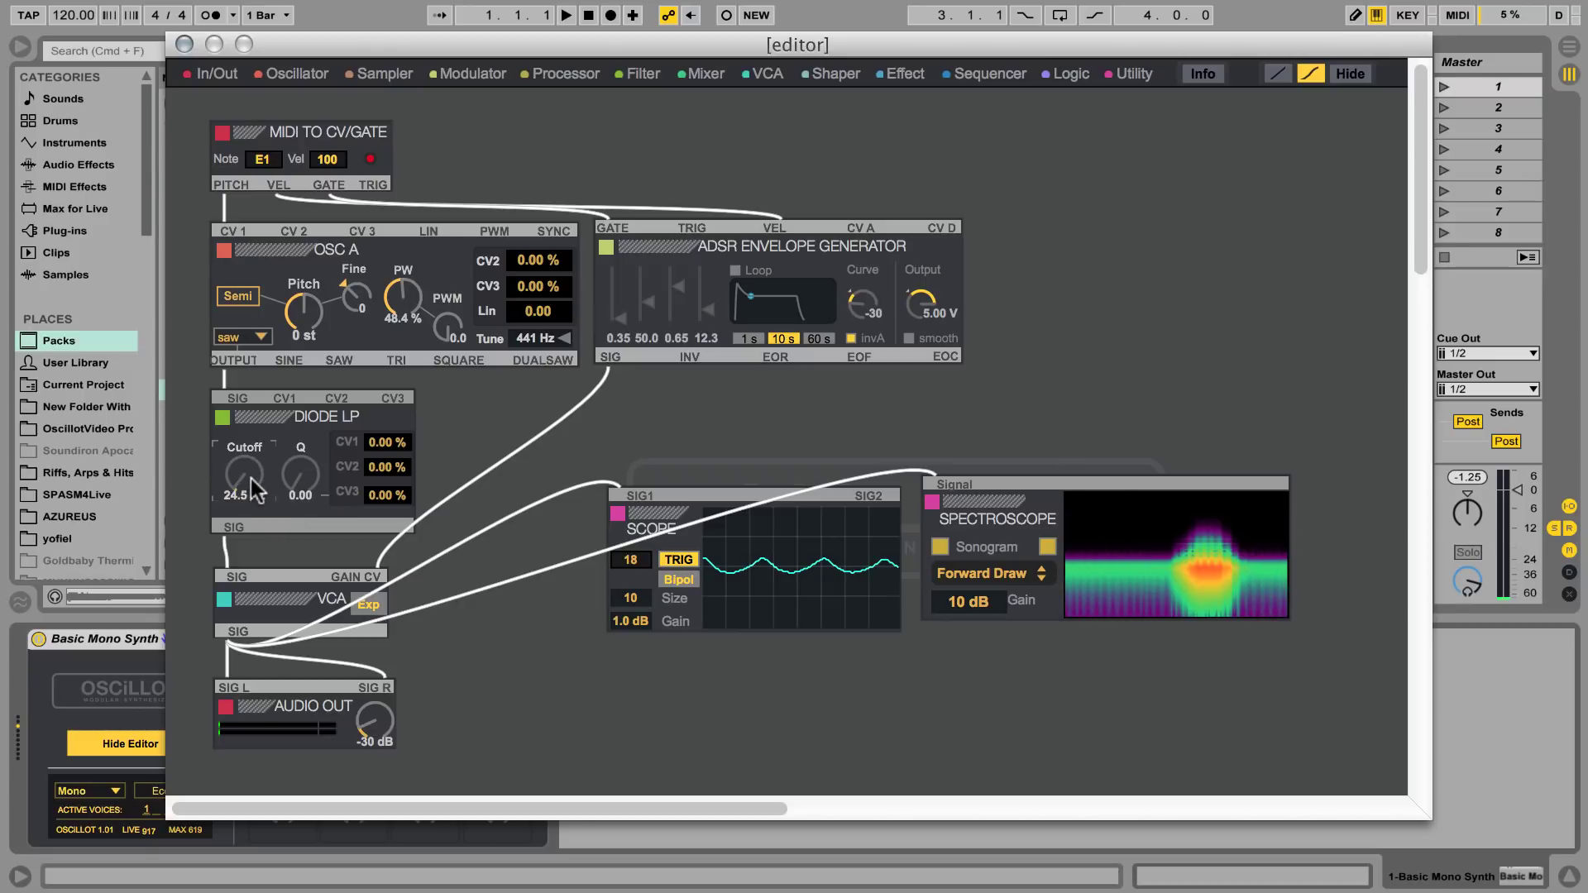
drag(252, 479, 250, 422)
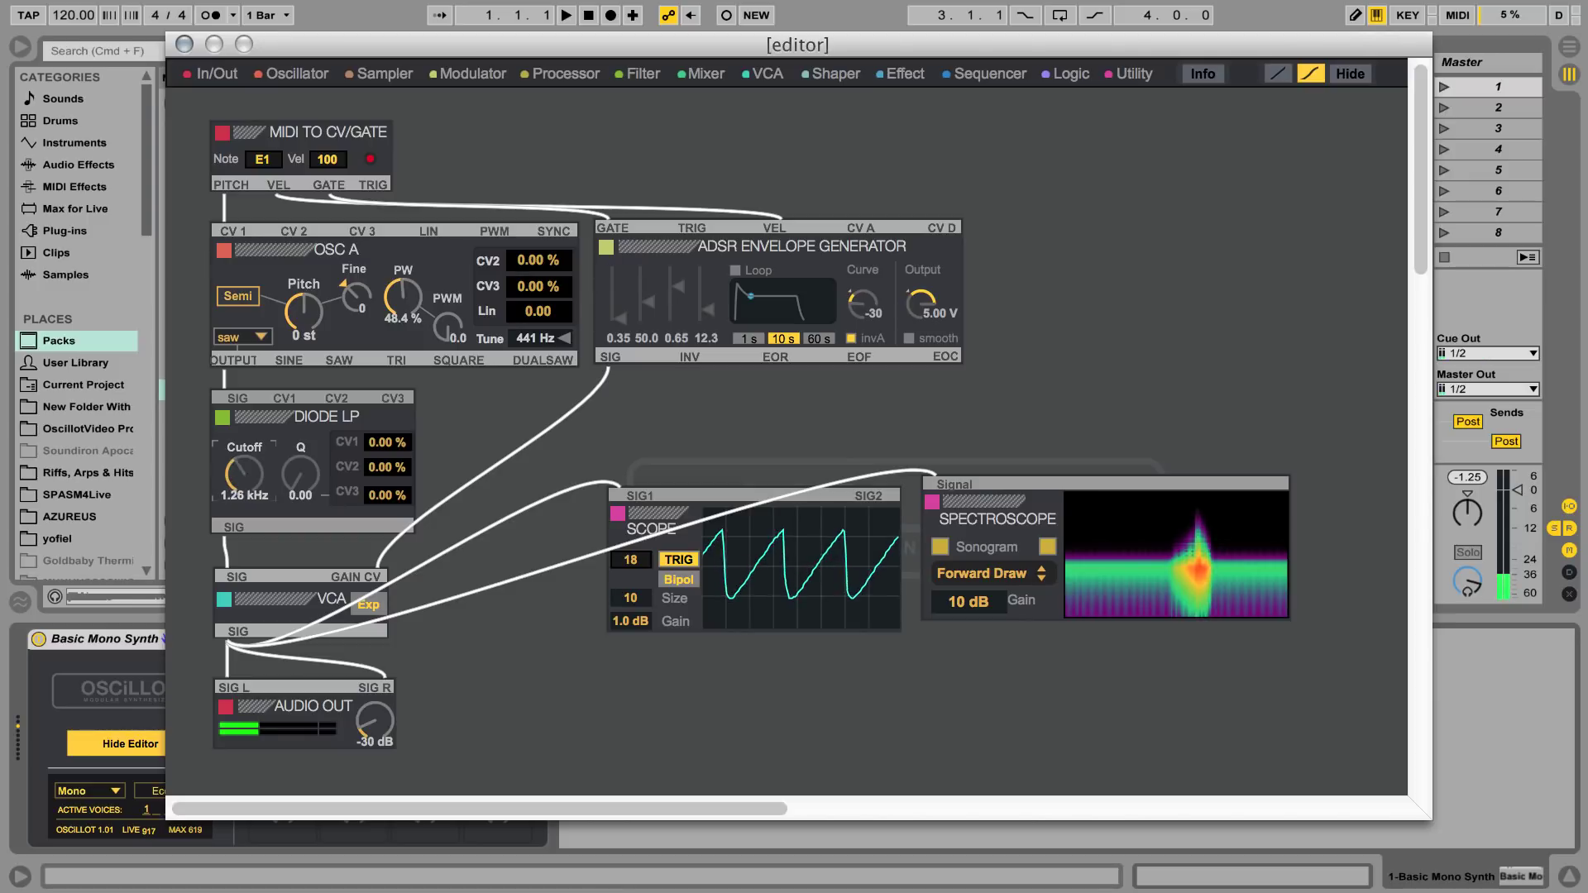
mouse_move(243, 478)
mouse_down()
mouse_move(243, 448)
mouse_move(302, 447)
mouse_up()
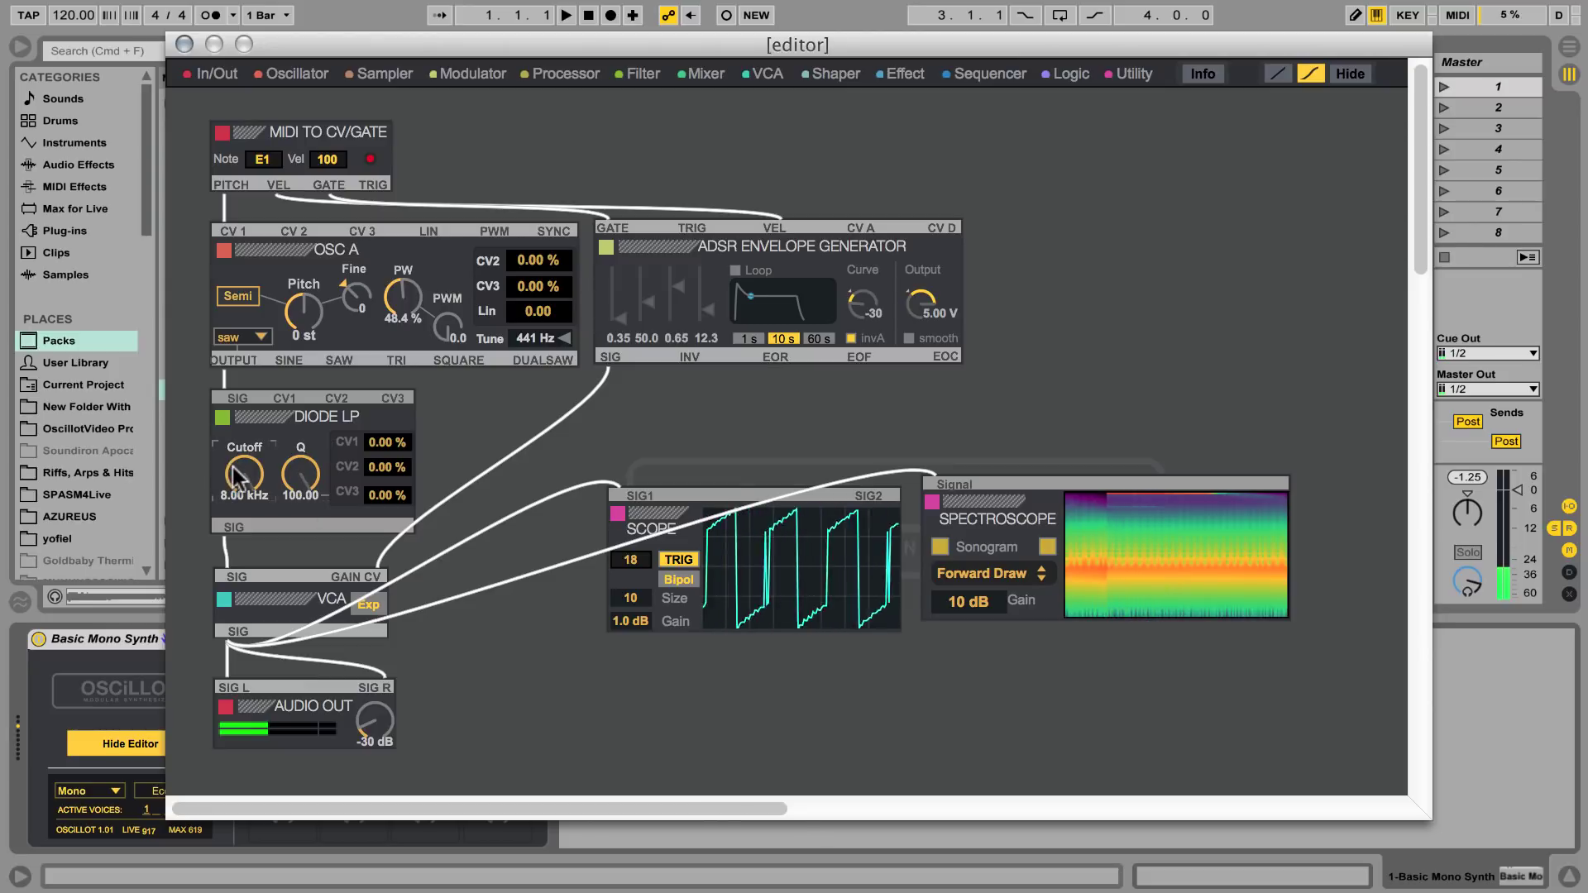
Lower the Diode LP cutoff, set Scope trigger 28 and size 14, and Q to about 75
drag(244, 479, 243, 497)
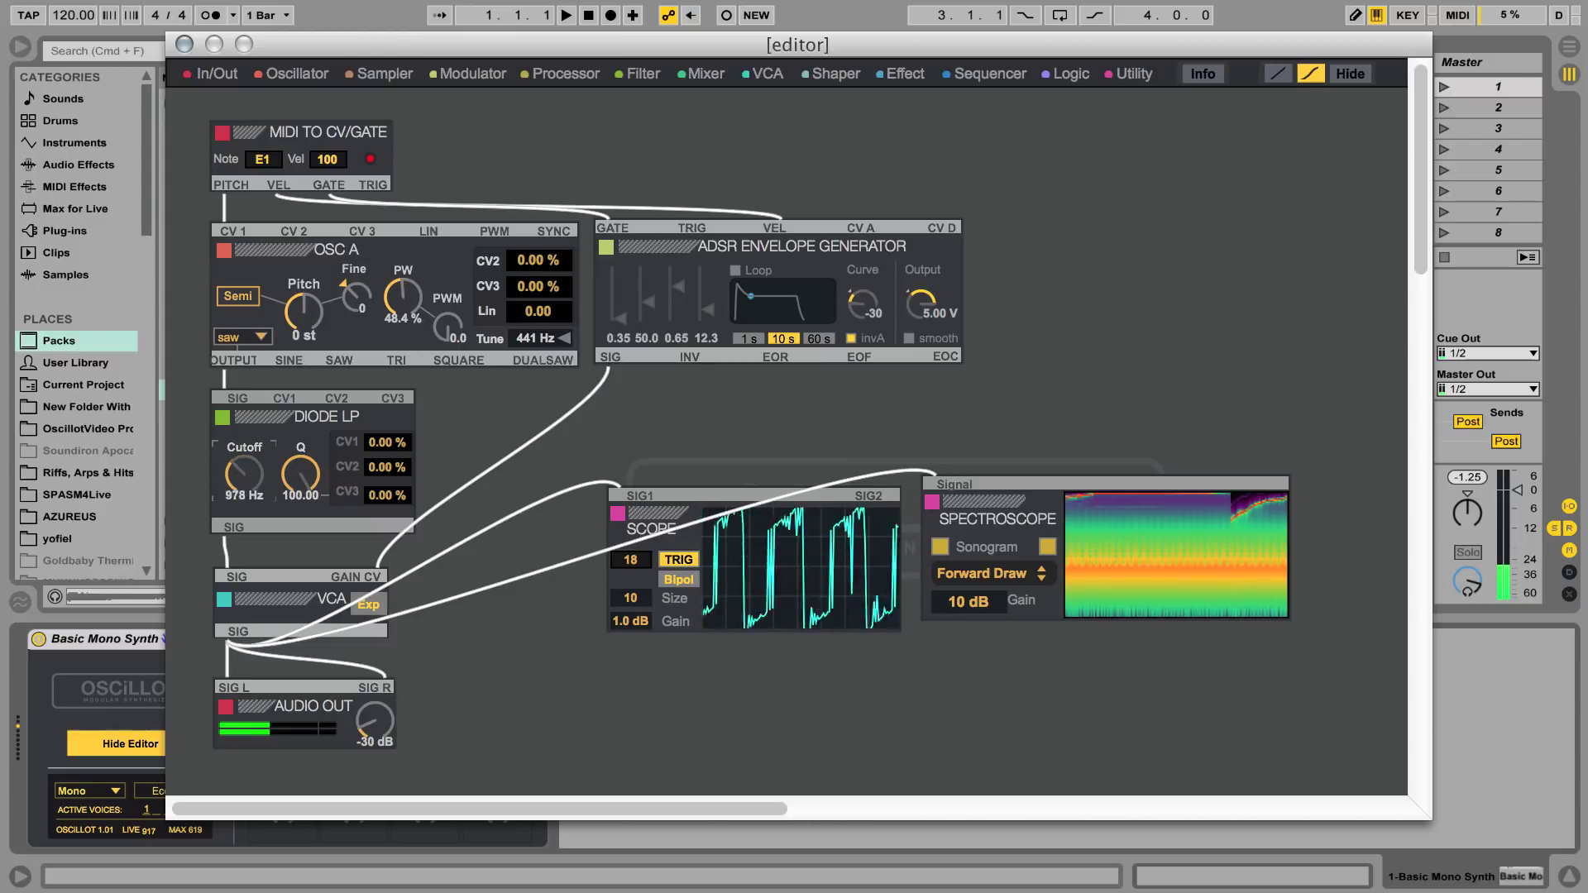
mouse_move(243, 490)
mouse_down()
mouse_move(244, 508)
mouse_move(244, 478)
mouse_up()
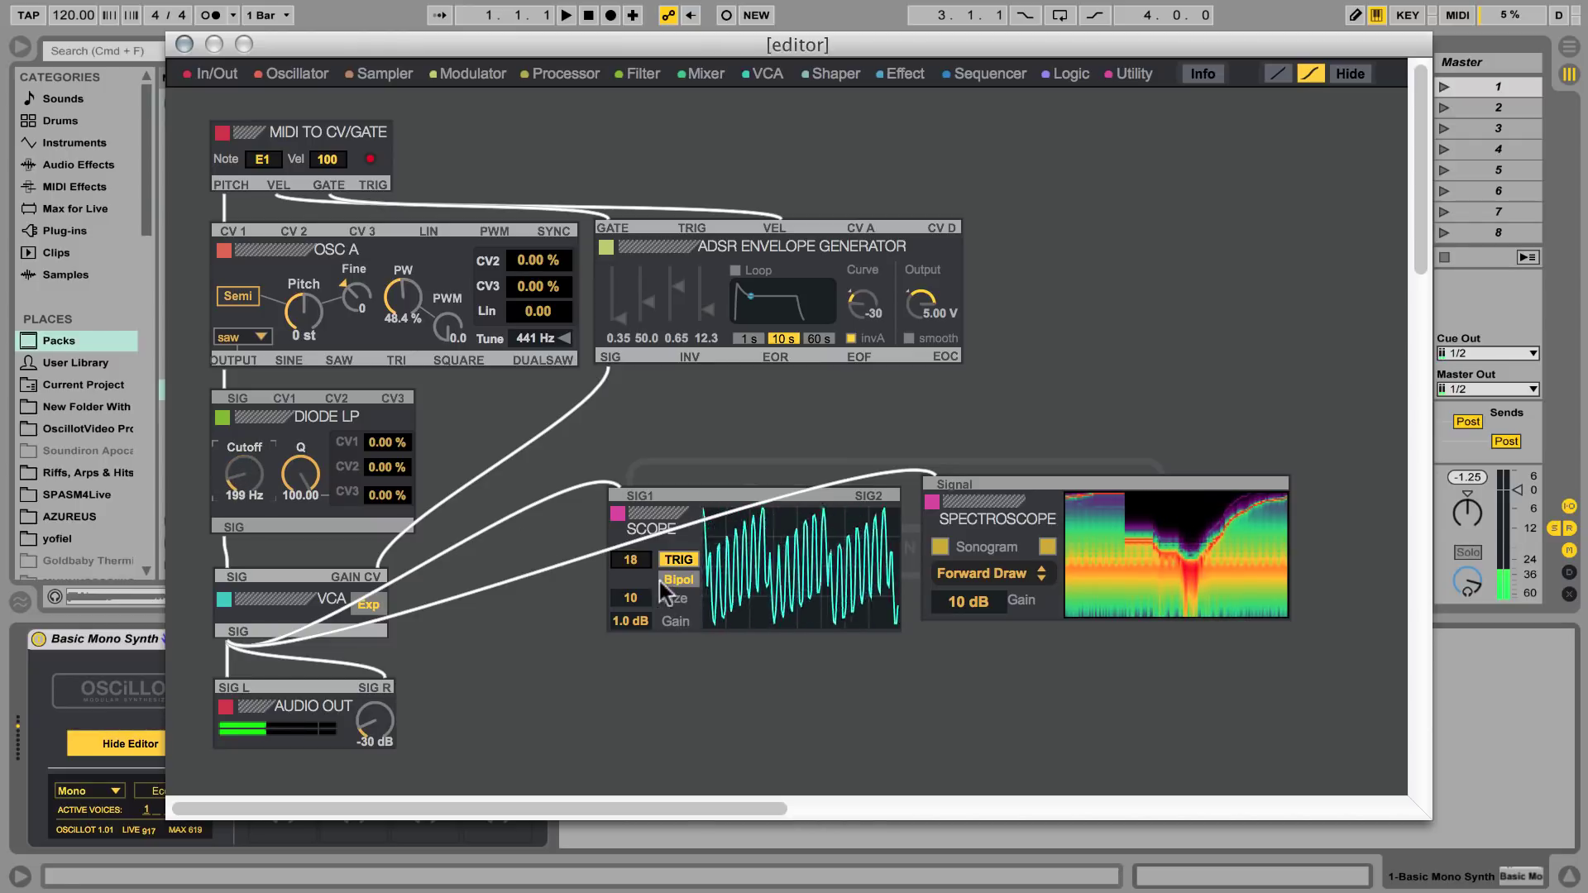
mouse_move(632, 561)
mouse_down()
mouse_move(630, 615)
mouse_move(631, 593)
mouse_up()
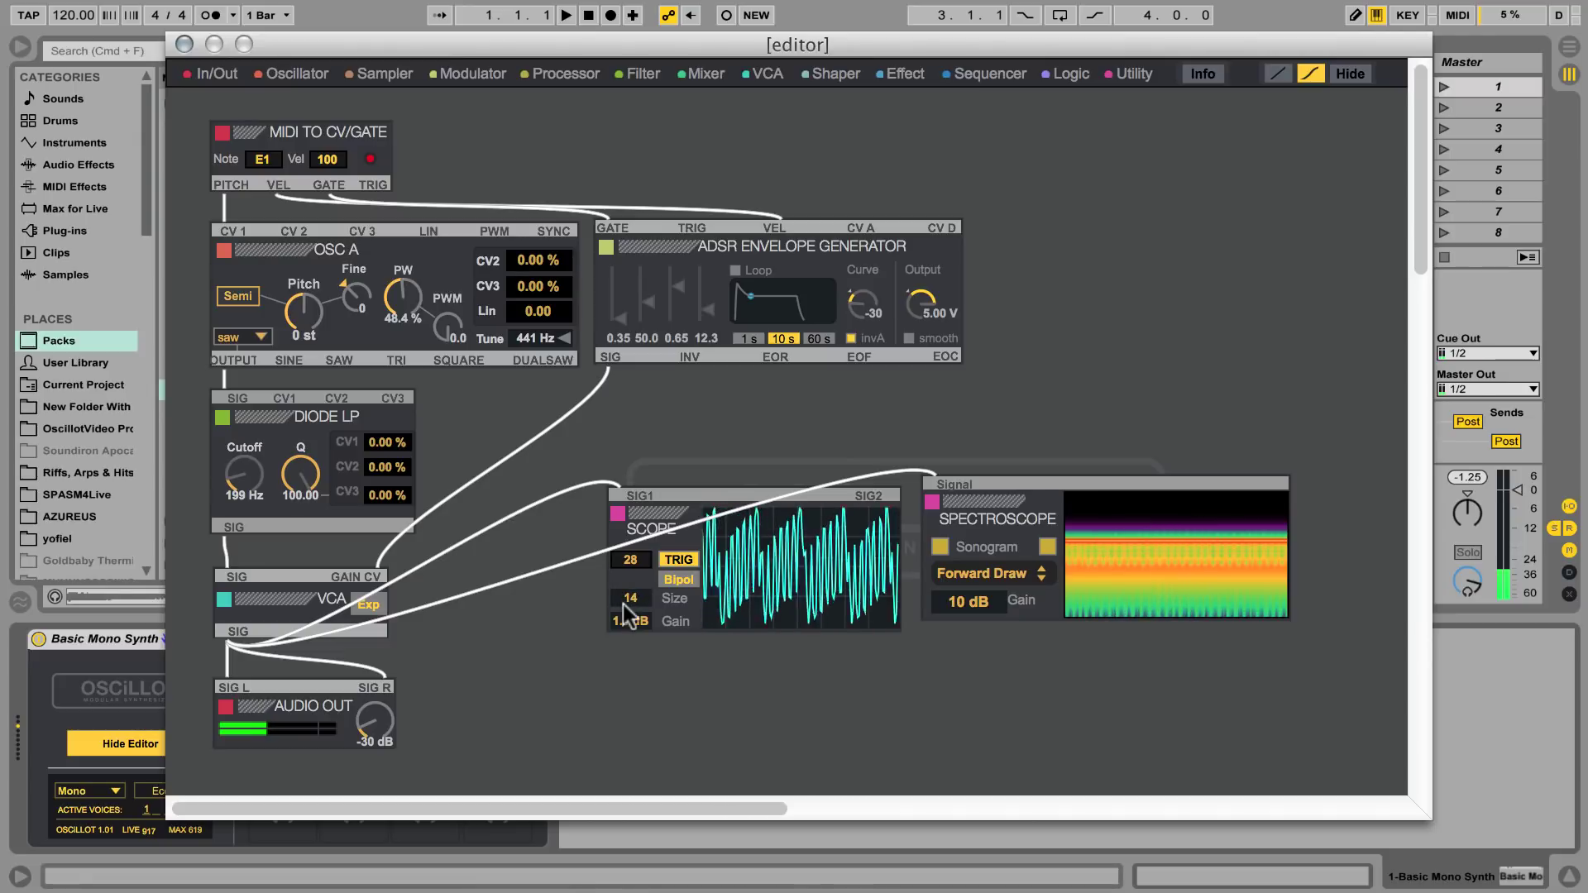
drag(631, 603, 627, 608)
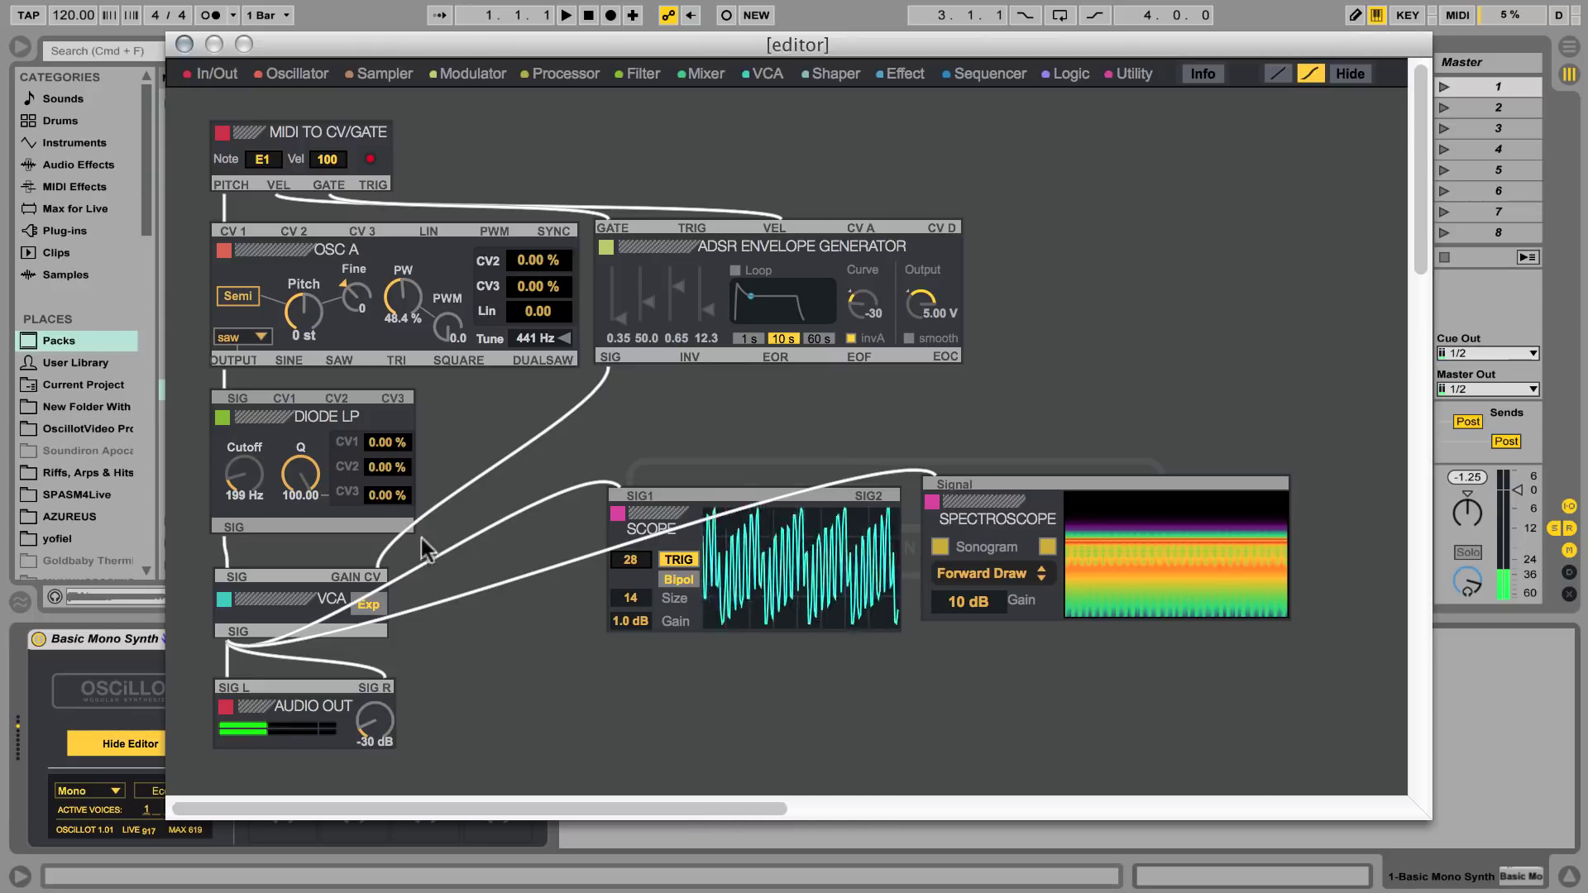
drag(299, 473, 300, 493)
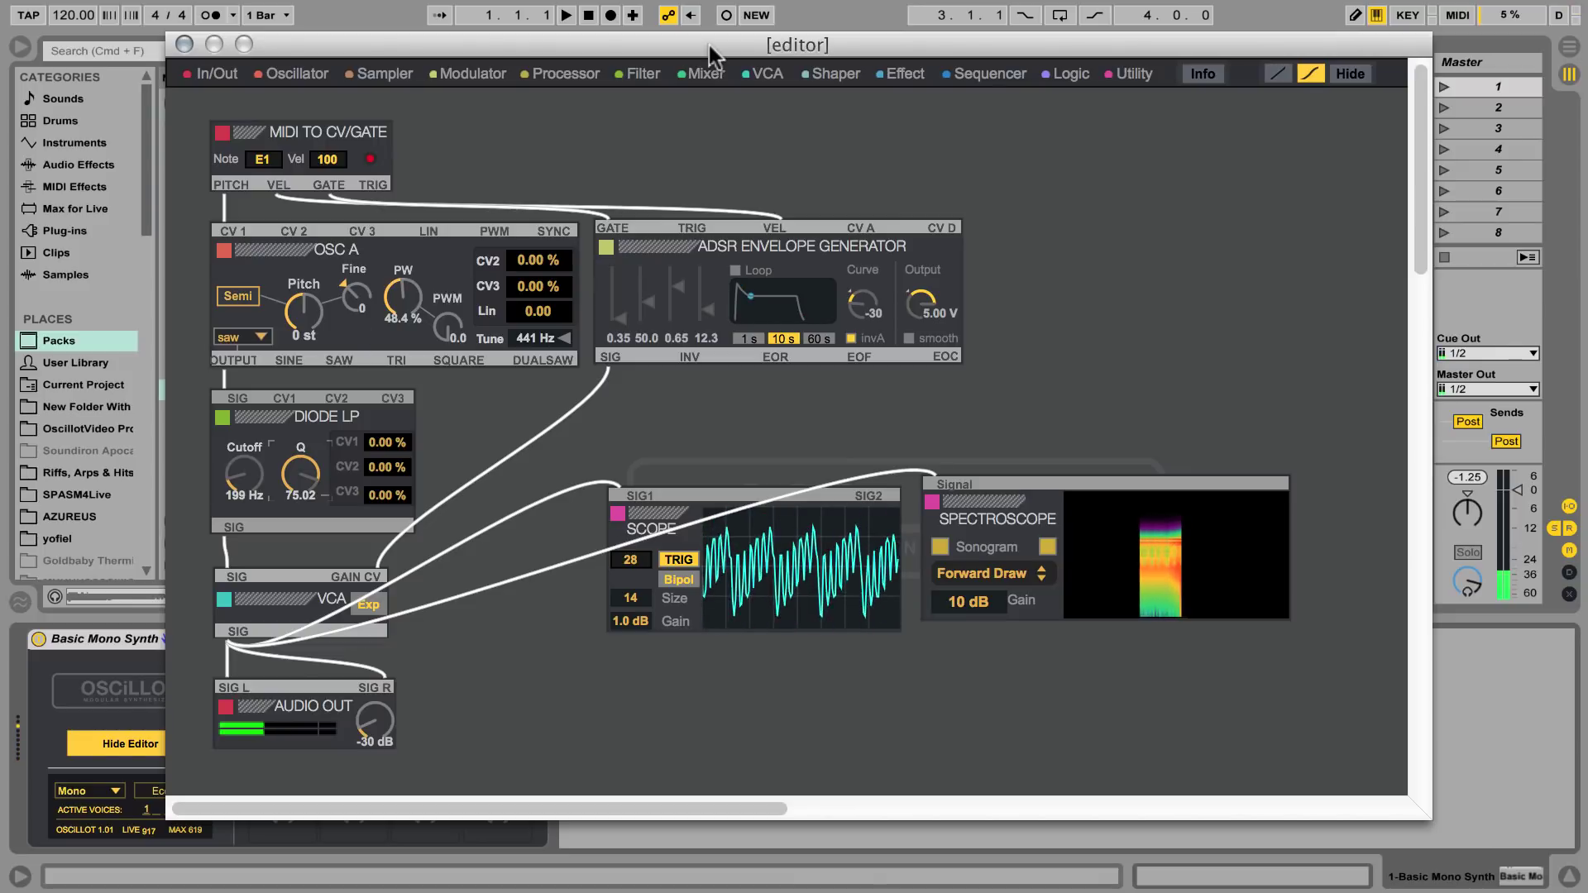
Add LFO B at the patch's right, route it to Diode LP CV1 at 0.13 Hz
click(468, 74)
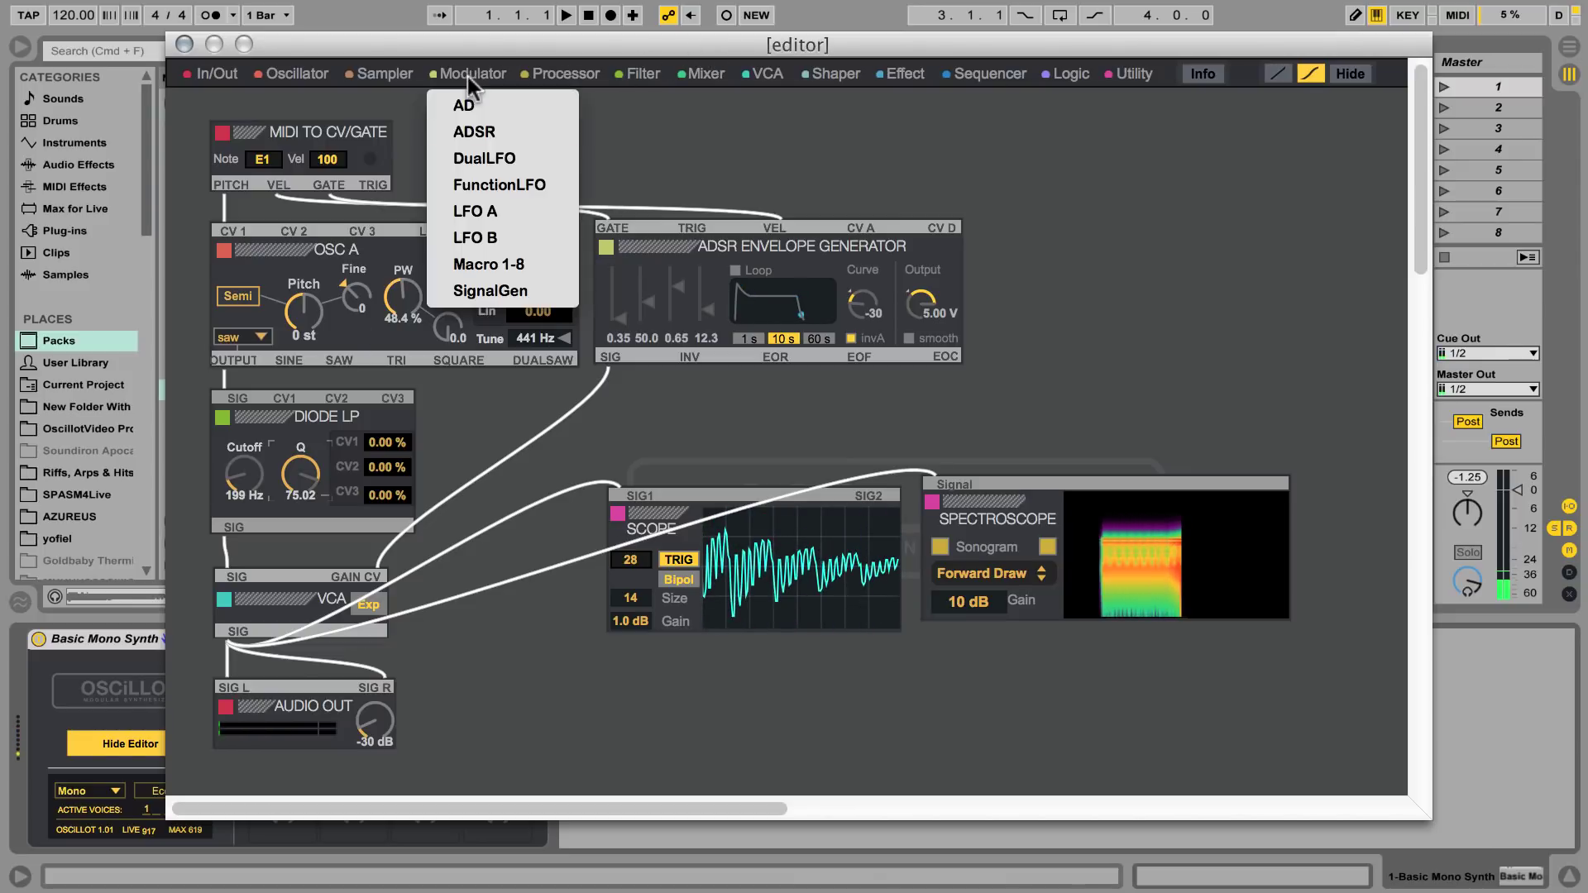
click(490, 236)
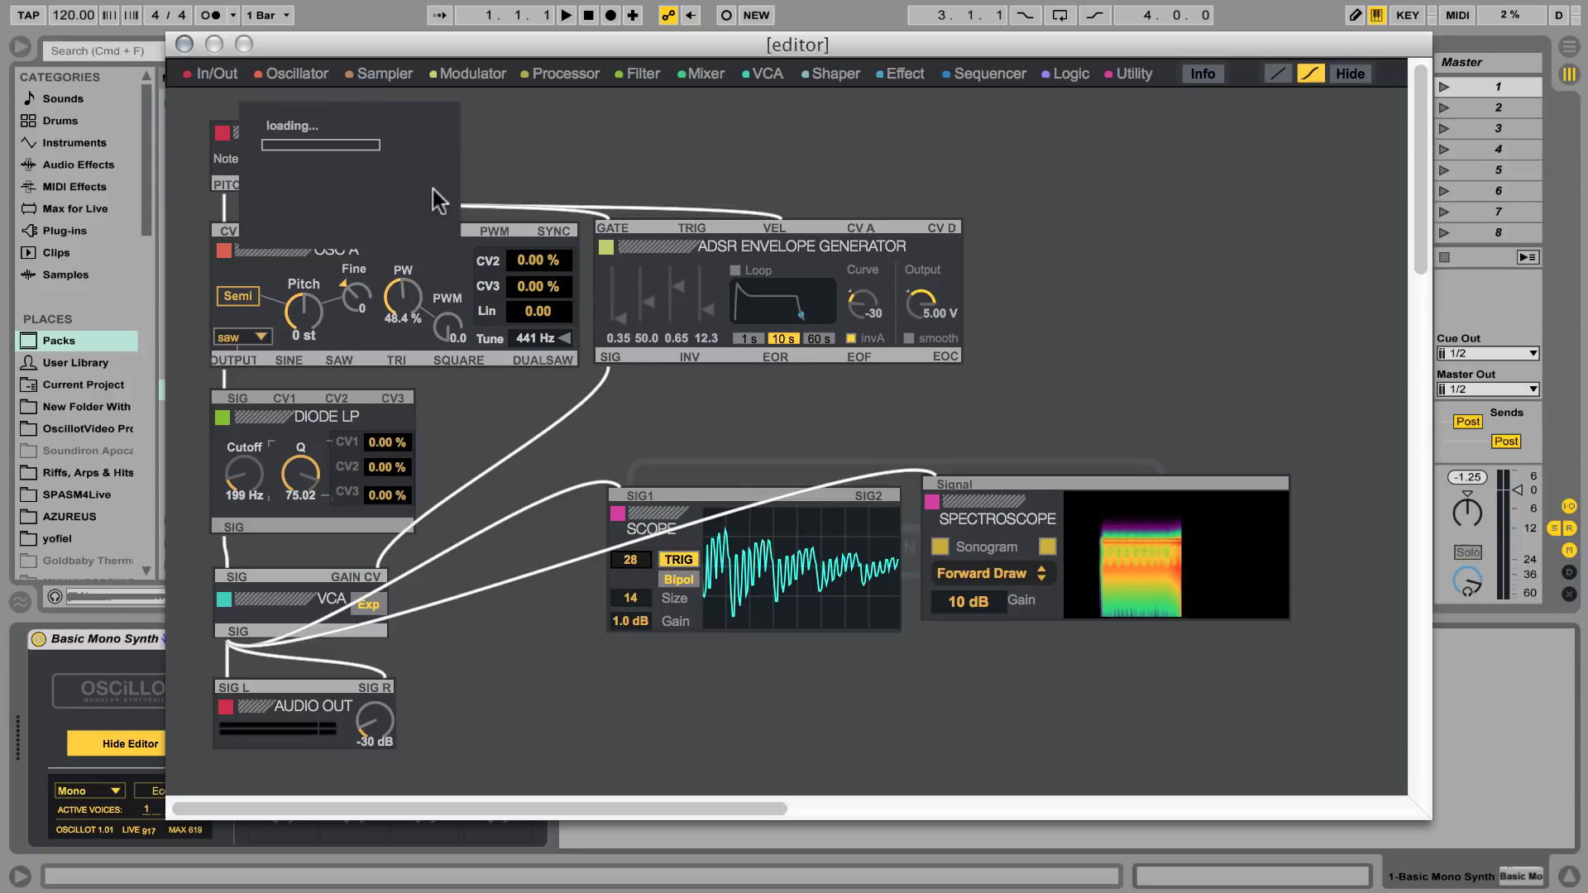
drag(321, 132, 1075, 241)
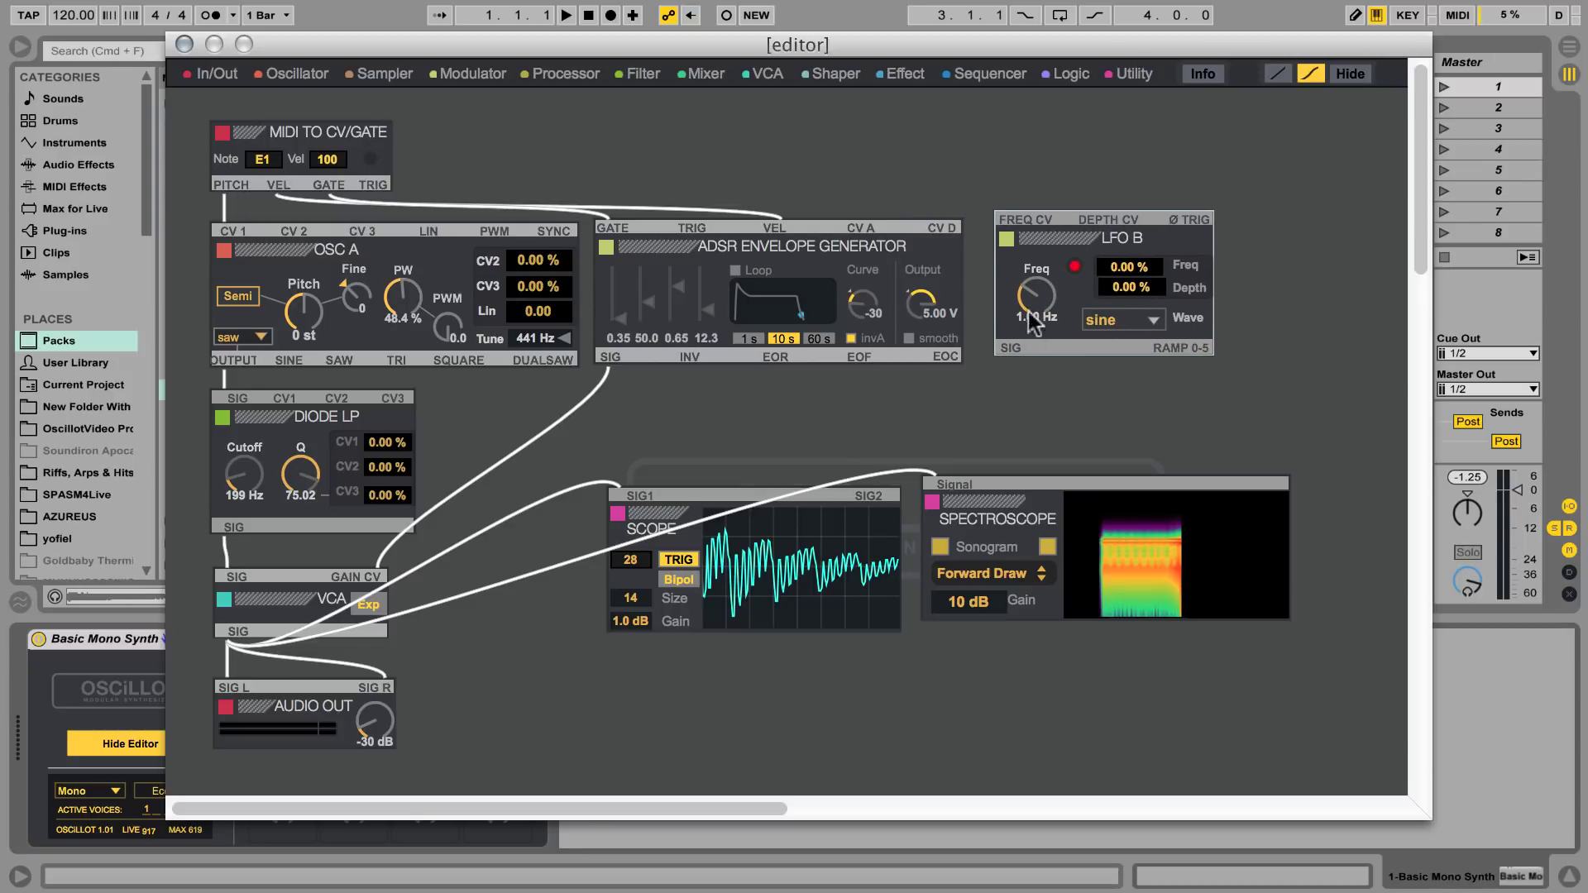
mouse_move(1033, 303)
mouse_down()
mouse_move(1032, 326)
mouse_move(287, 400)
mouse_up()
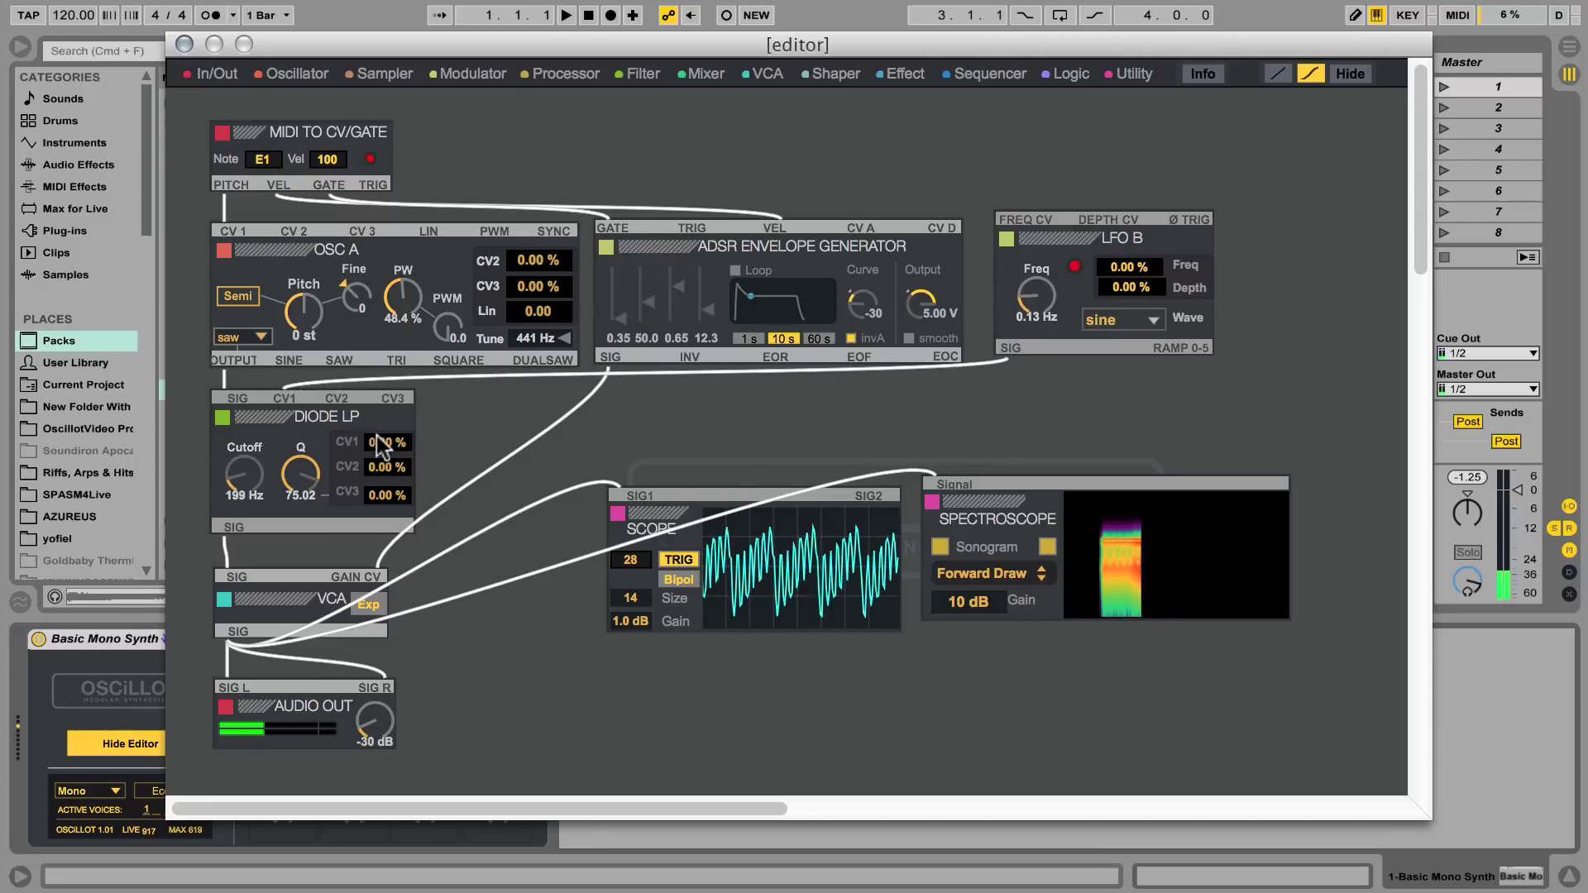
Try Diode LP CV1, resonance, cutoff and faster LFO B settings, then delete the Diode LP
drag(383, 442, 382, 411)
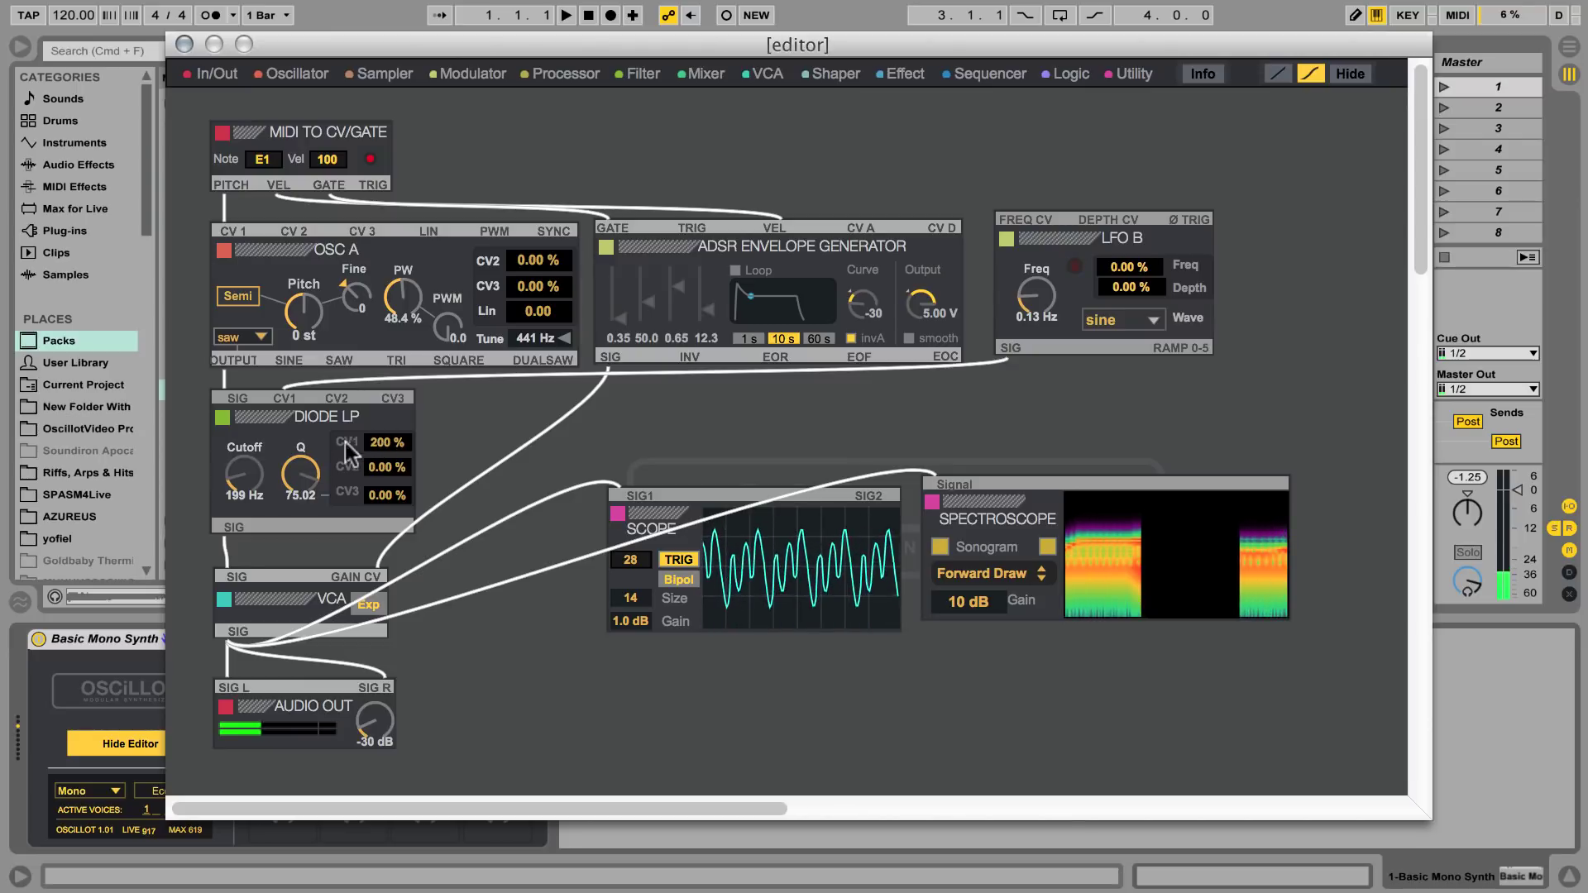
drag(301, 474, 326, 478)
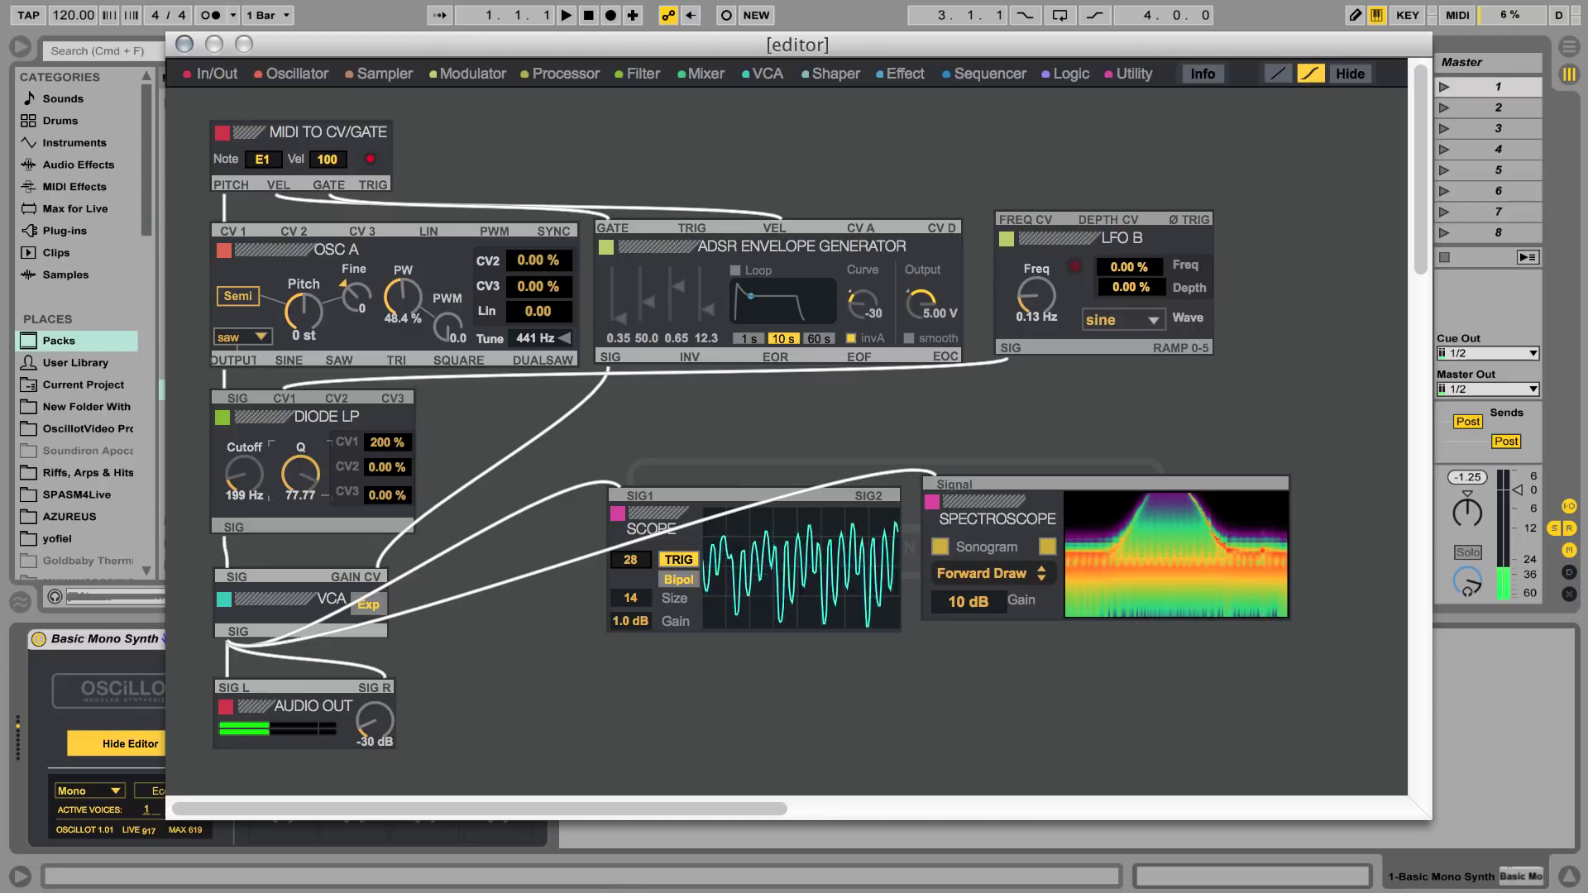
mouse_move(301, 473)
mouse_down()
mouse_move(301, 435)
mouse_move(302, 460)
mouse_up()
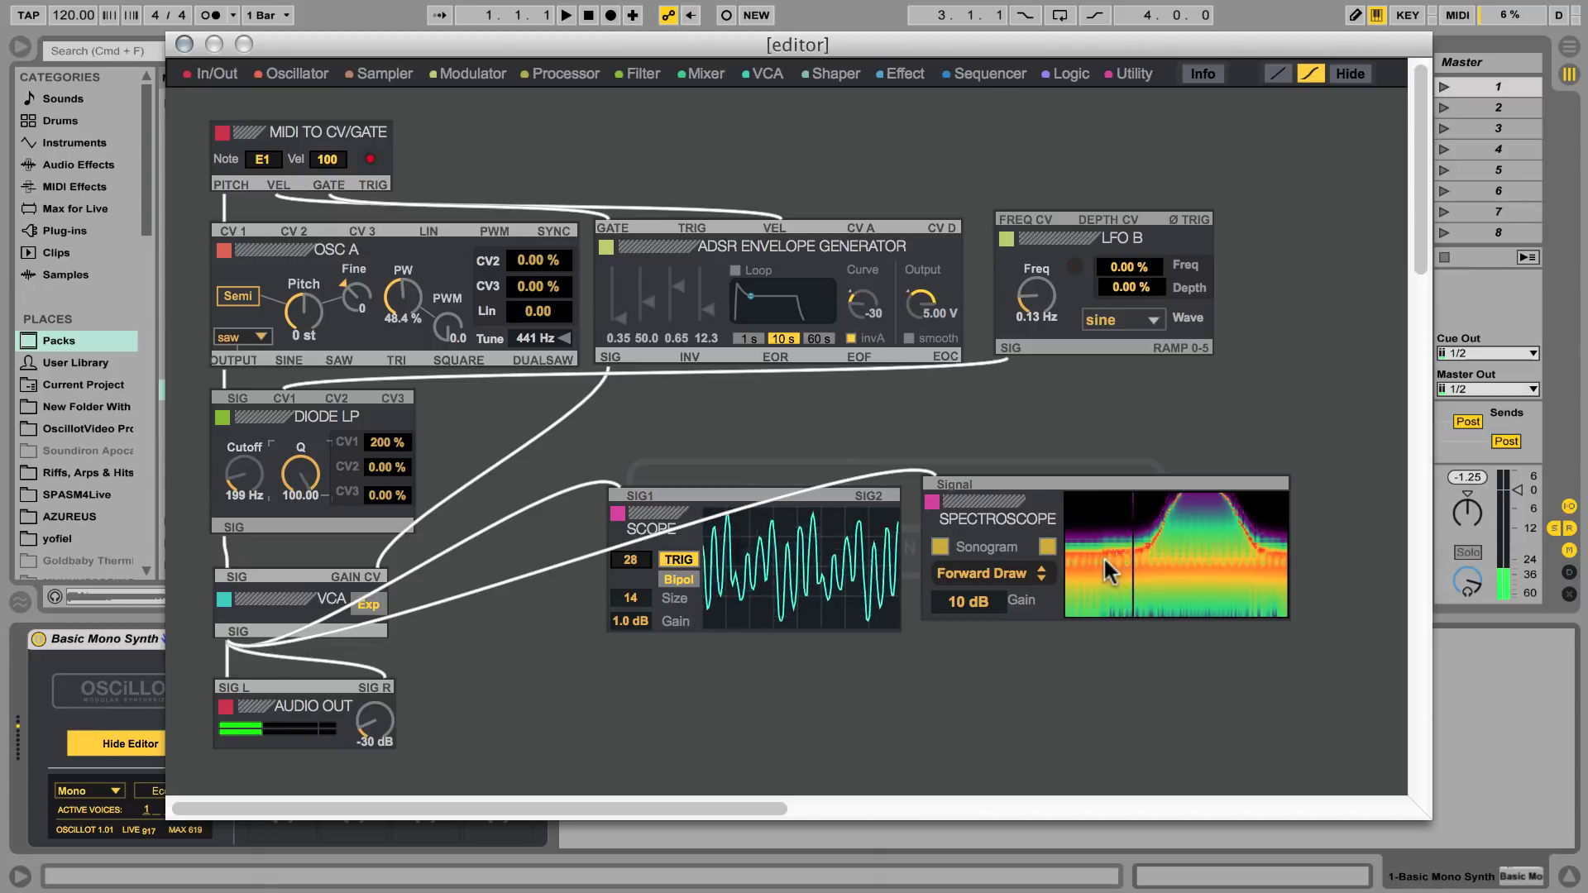
drag(241, 471, 240, 481)
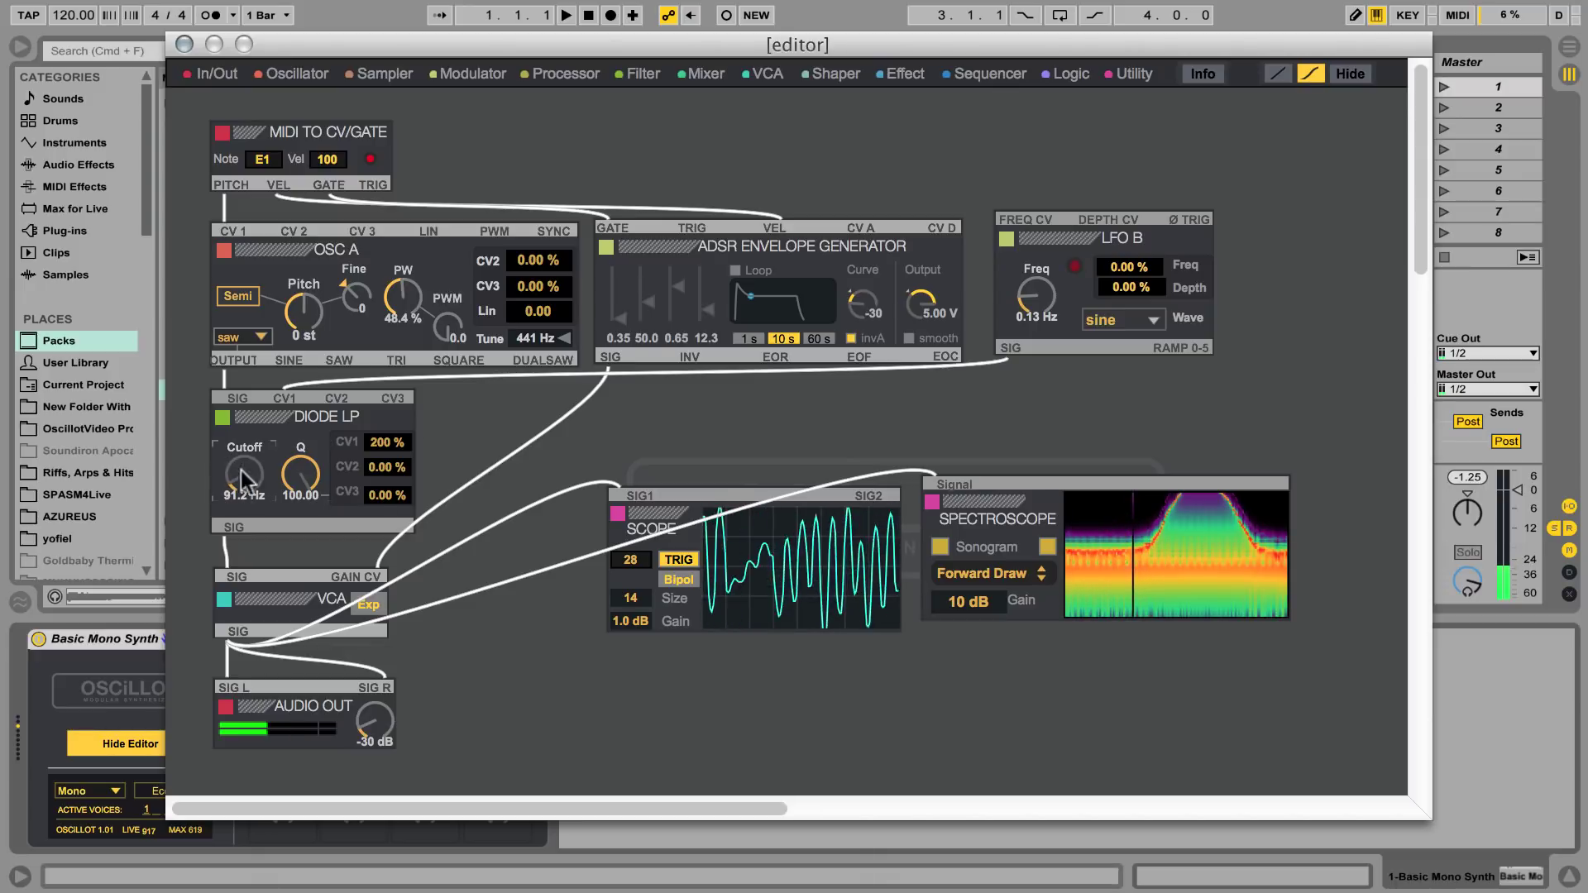
drag(1035, 298, 1035, 249)
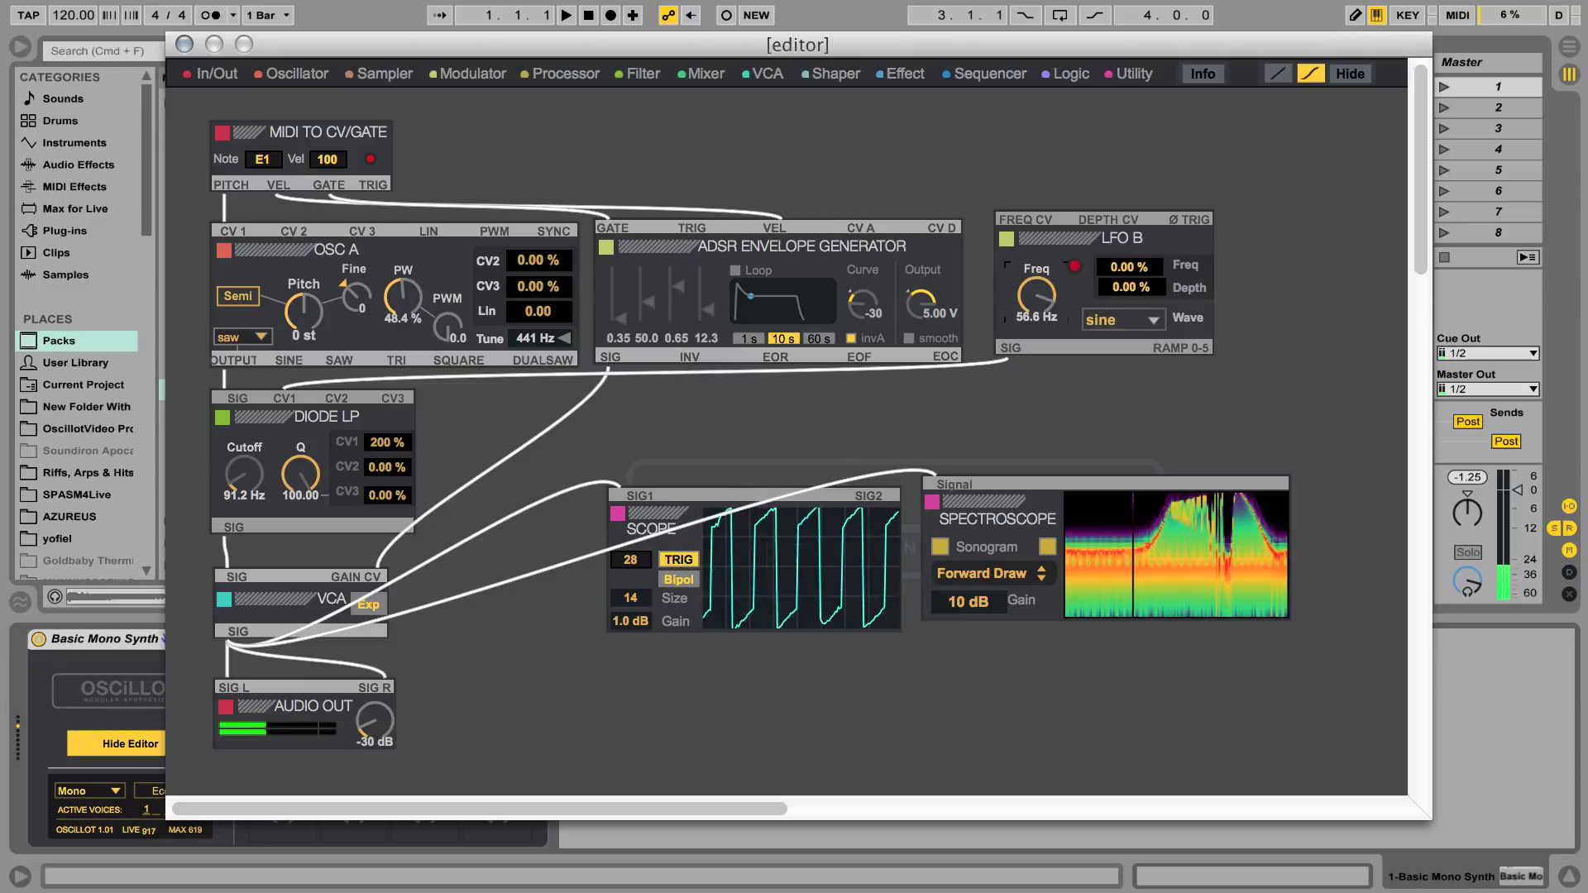
mouse_move(1035, 298)
mouse_down()
mouse_move(1035, 279)
mouse_move(1035, 303)
mouse_up()
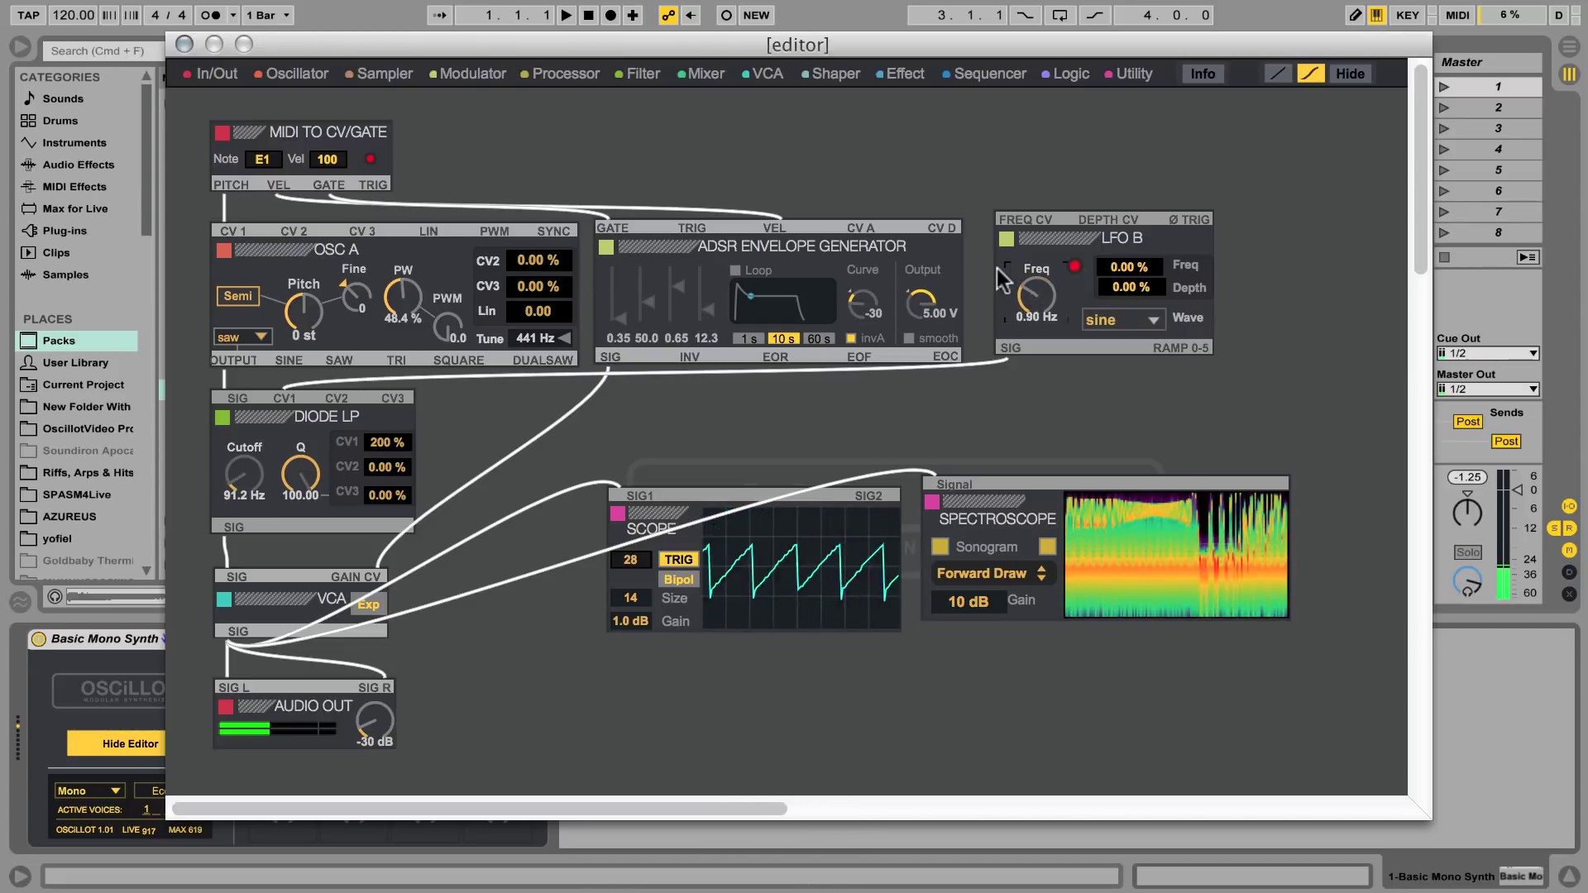
drag(244, 474, 244, 466)
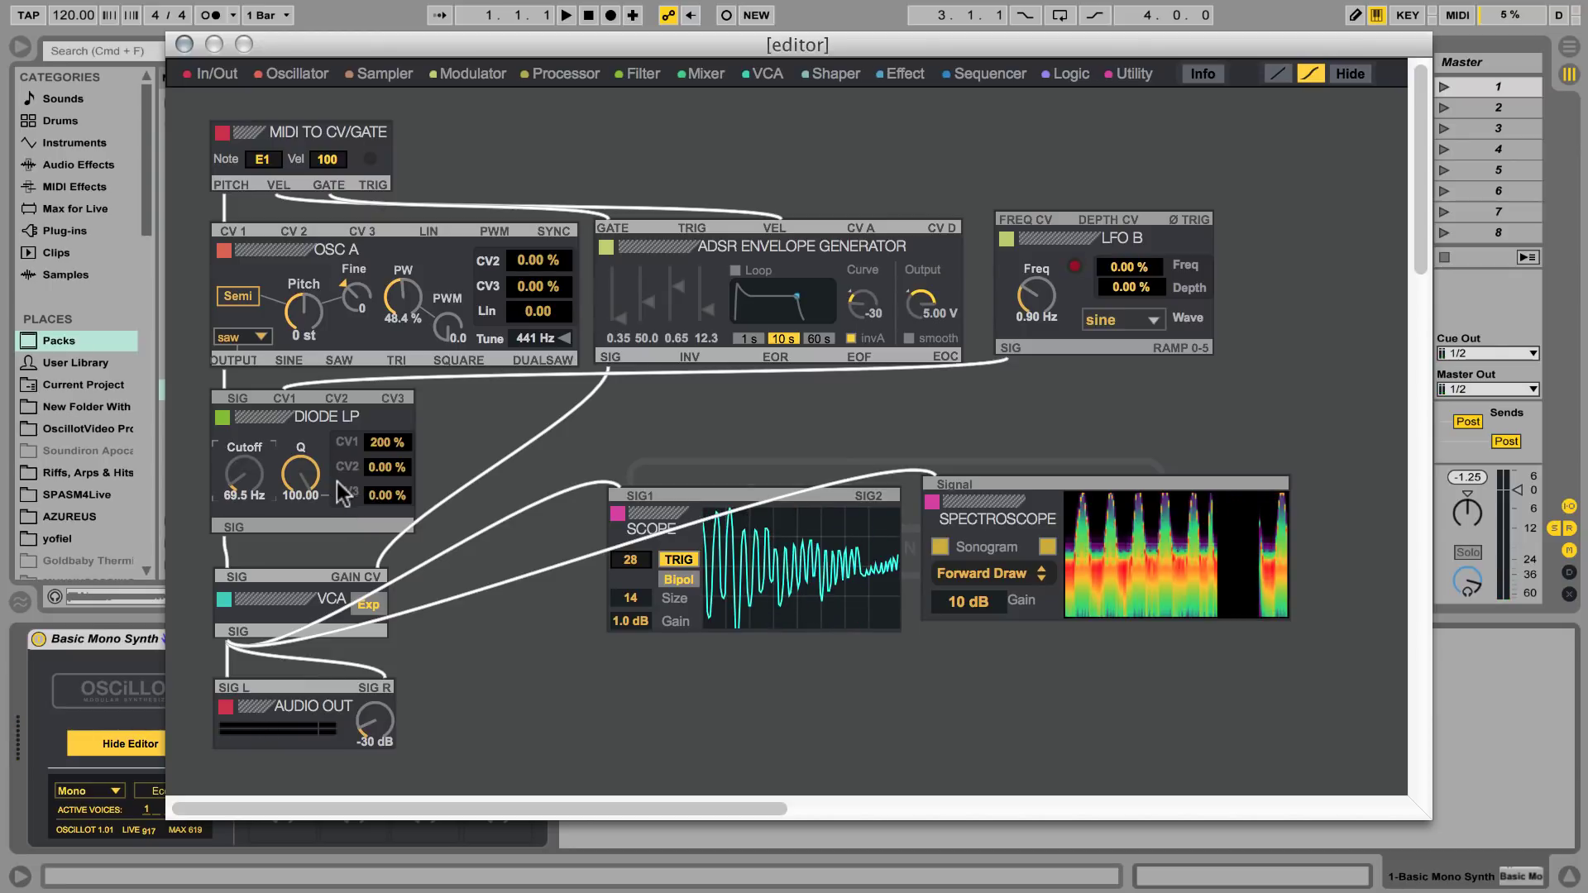
click(267, 420)
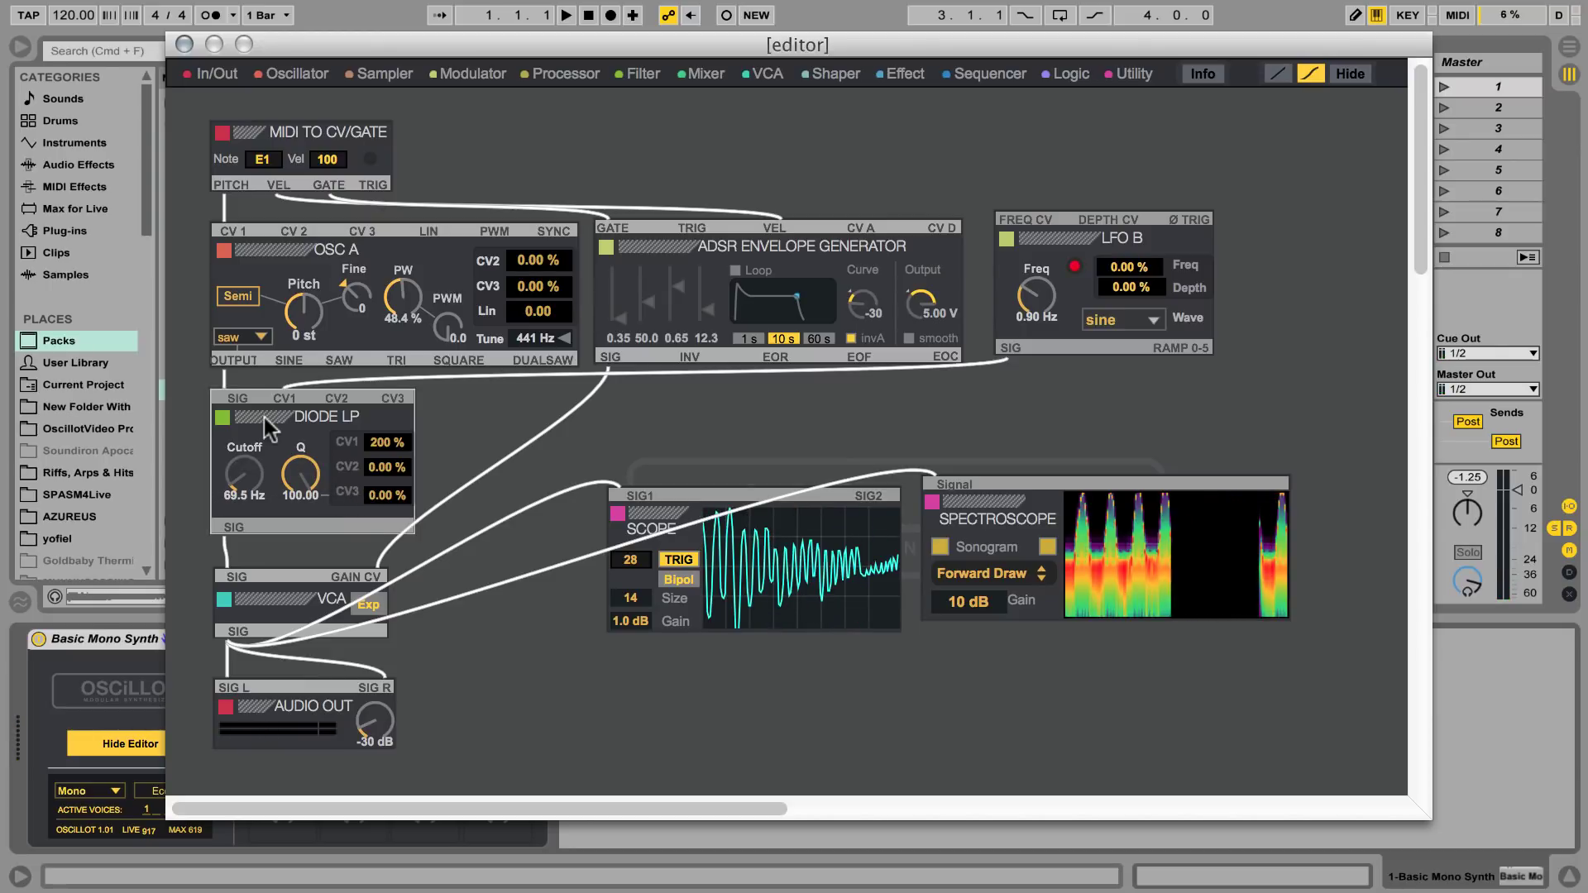
key(Delete)
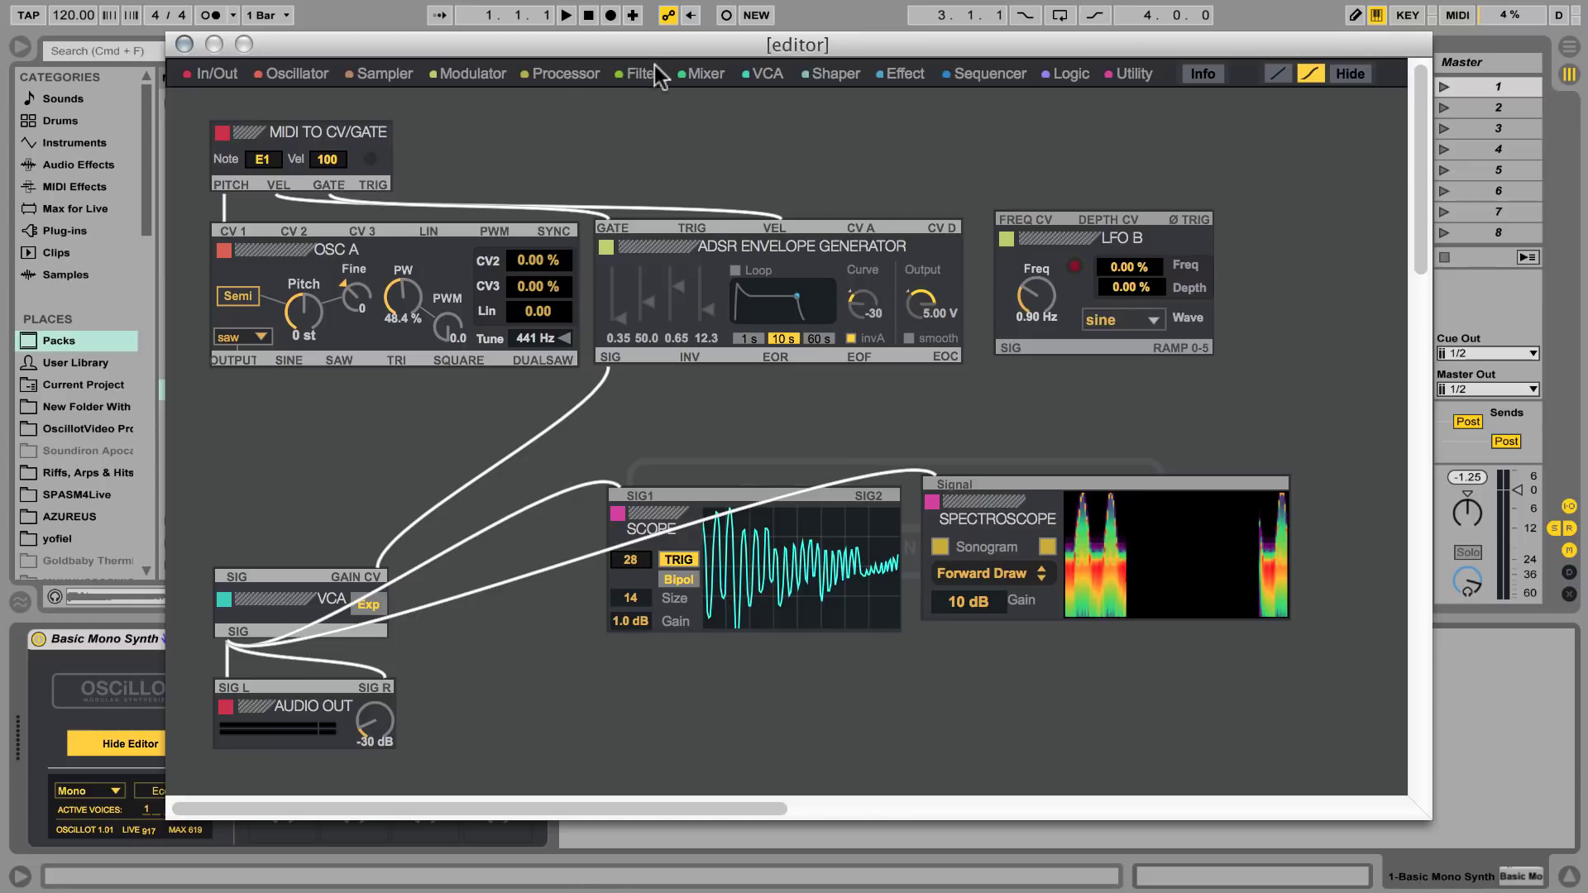
Add an SVF filter below OSC A in lowpass mode with cutoff nudged up
click(642, 74)
click(669, 324)
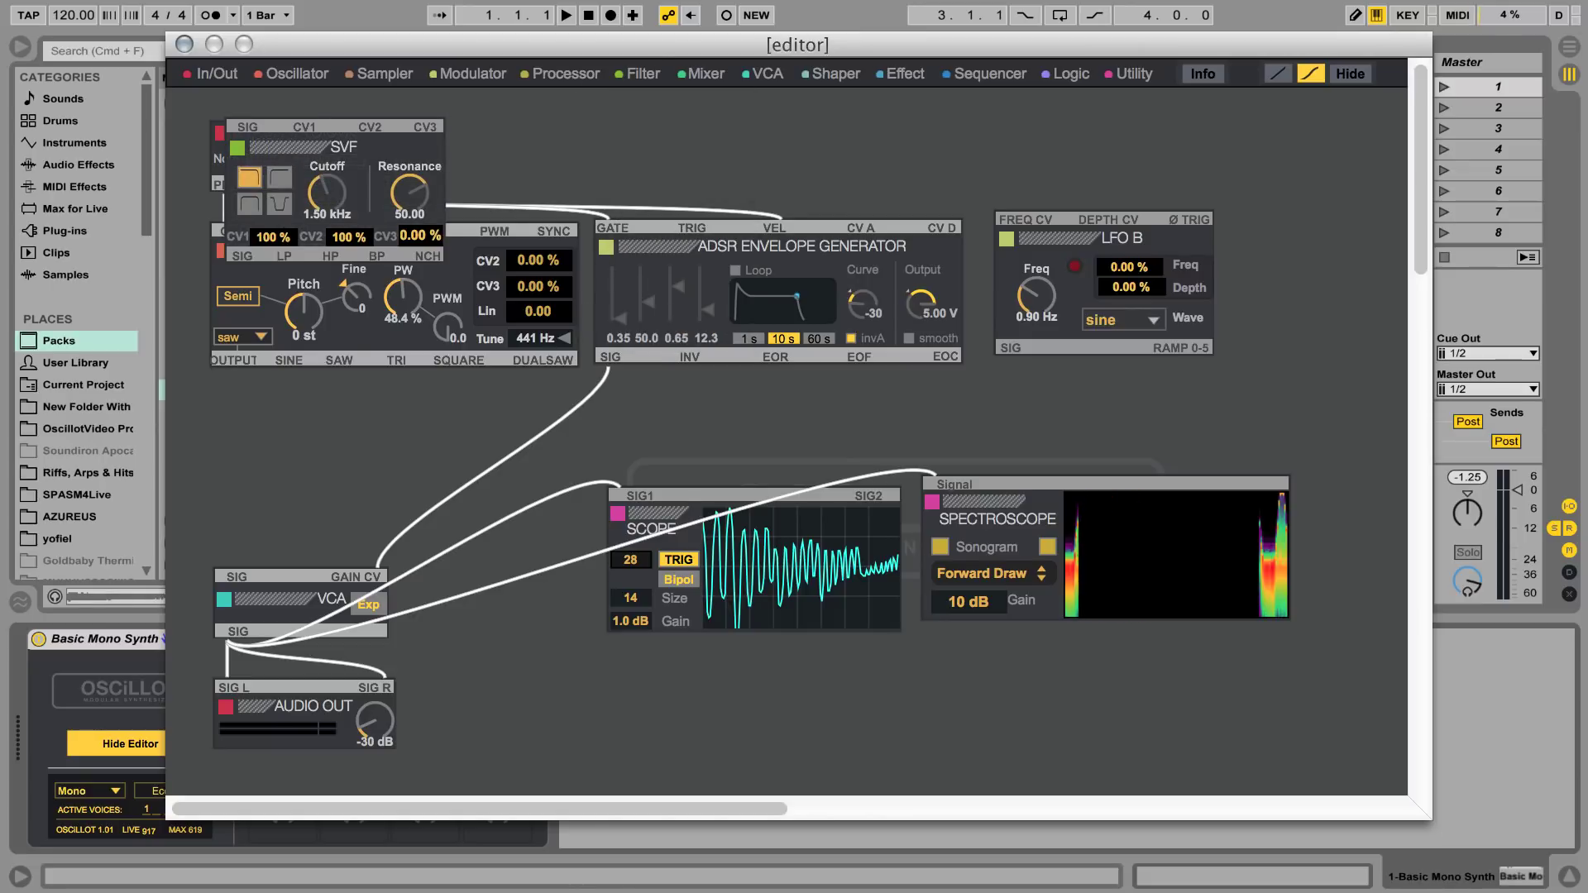
mouse_move(286, 137)
mouse_down()
mouse_move(286, 336)
mouse_move(237, 387)
mouse_up()
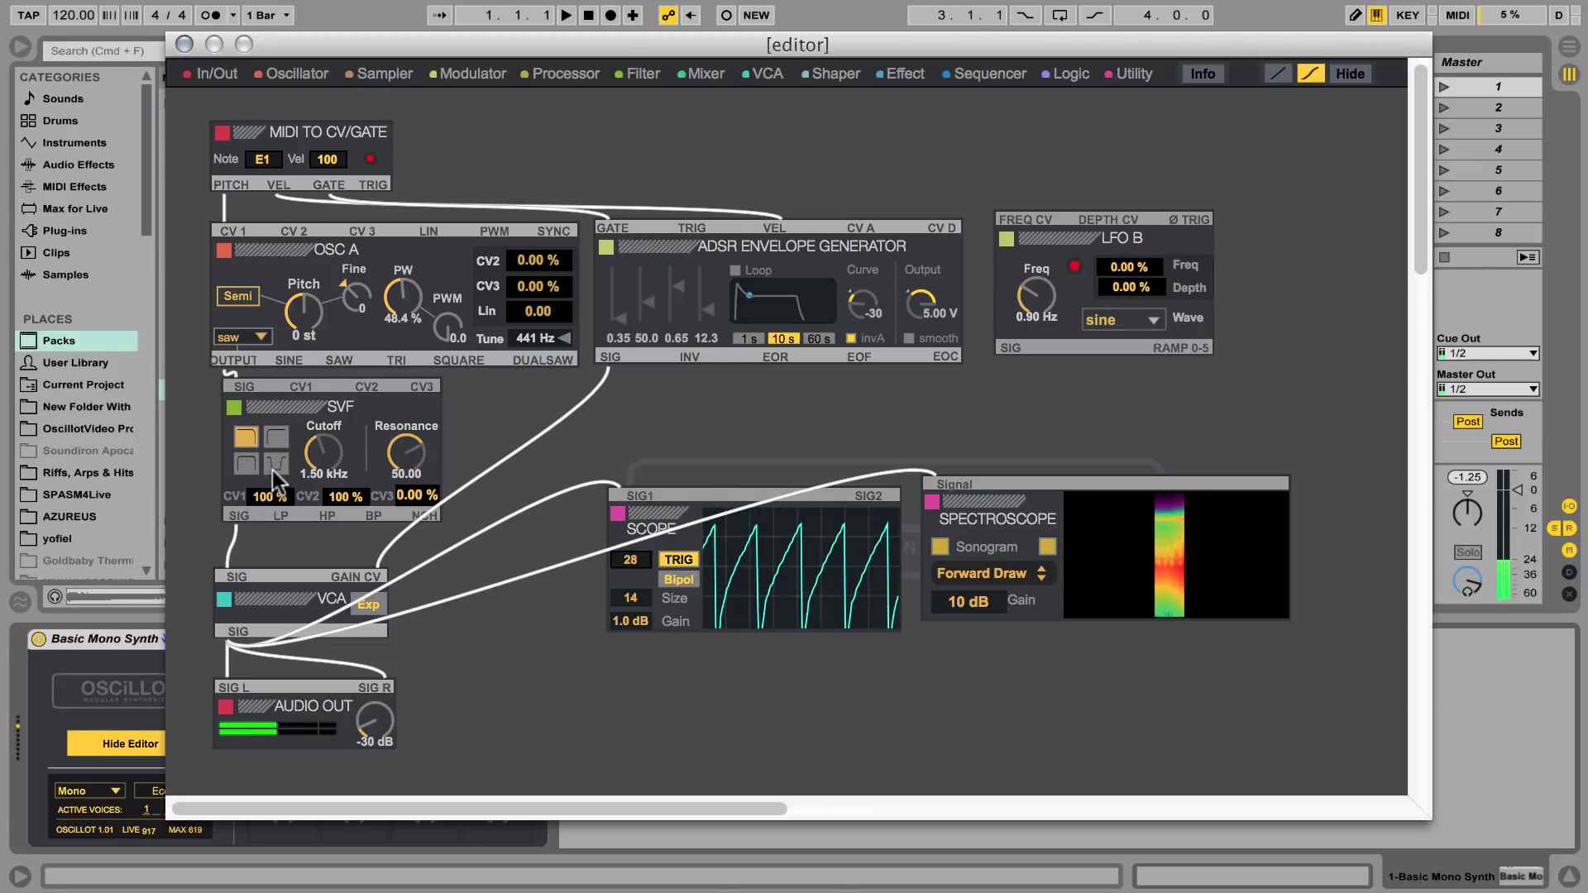
click(248, 468)
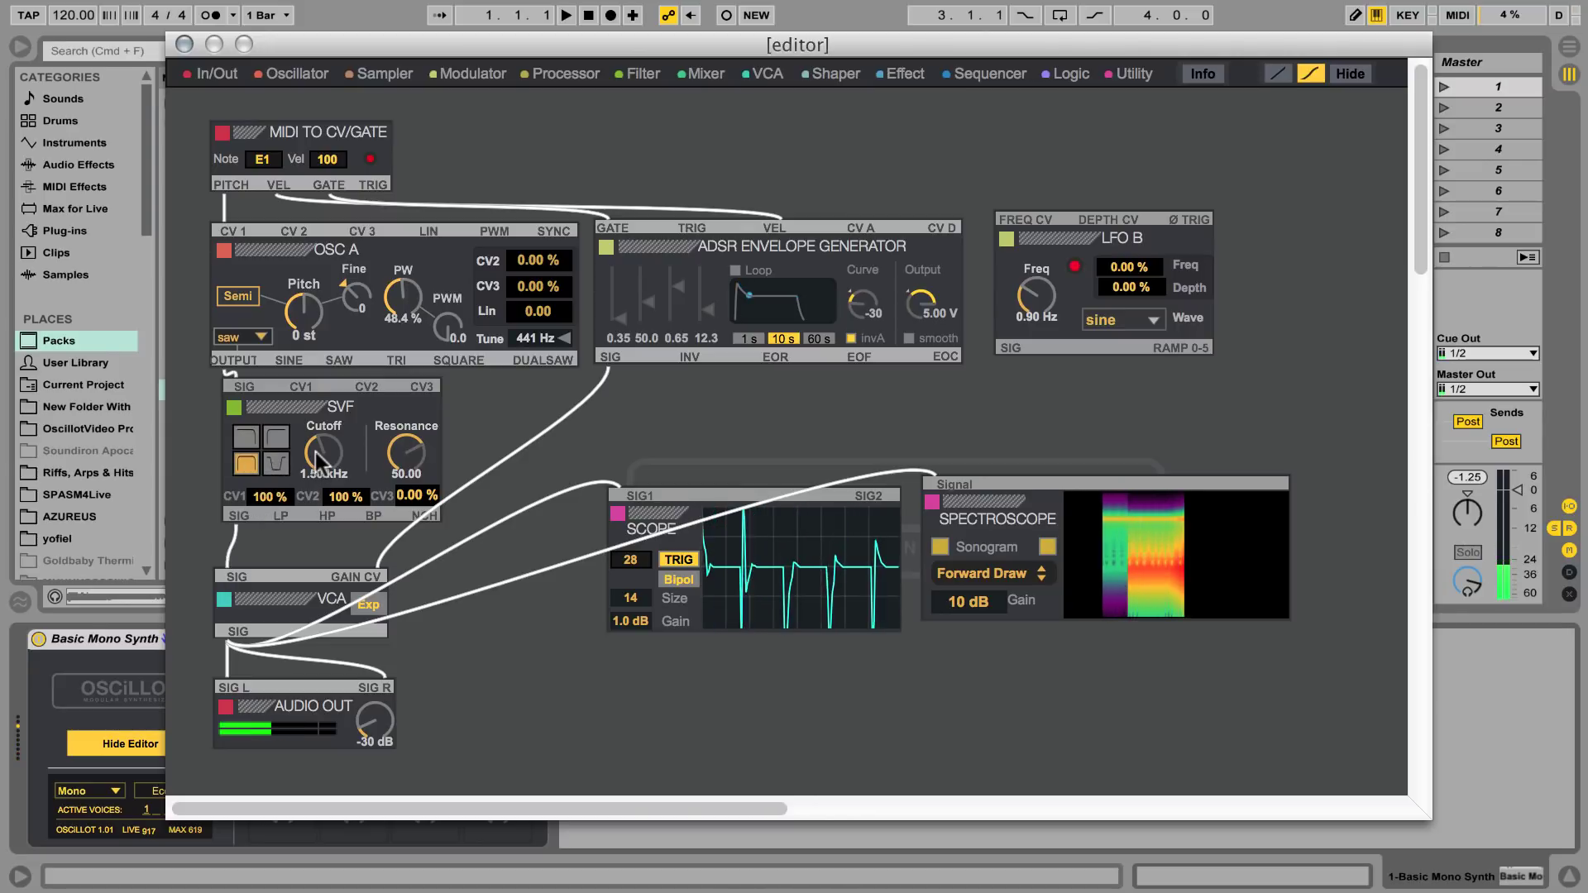
drag(319, 453, 320, 447)
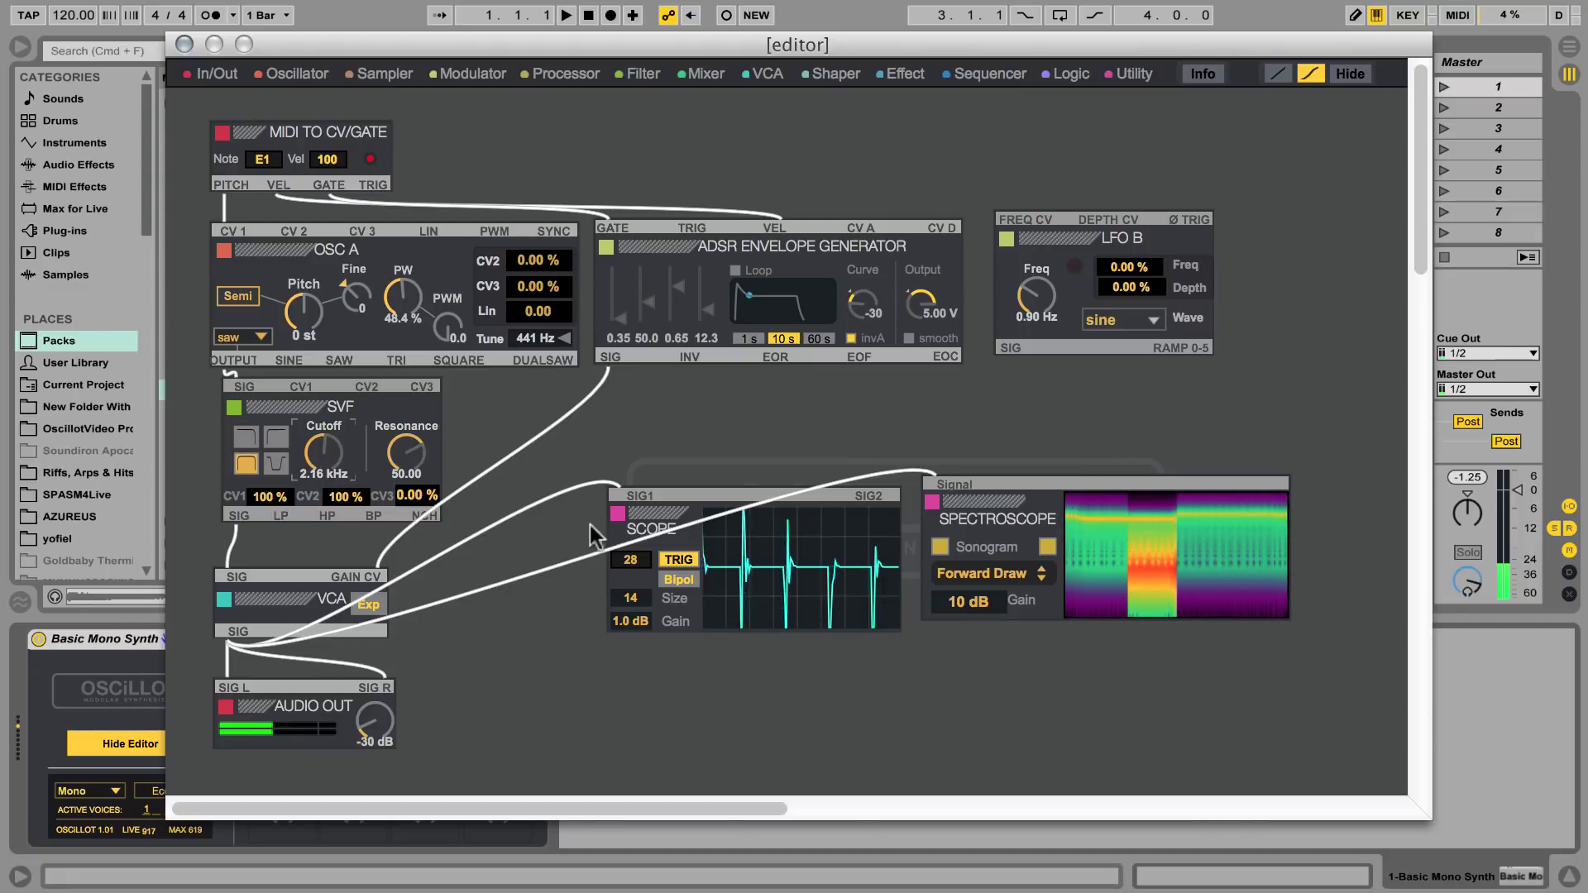
Patch LFO B into the SVF, set resonance near 89, LFO B to 0.73 Hz, and lower scope gain
mouse_move(1010, 348)
mouse_down()
mouse_move(488, 360)
mouse_move(308, 389)
mouse_up()
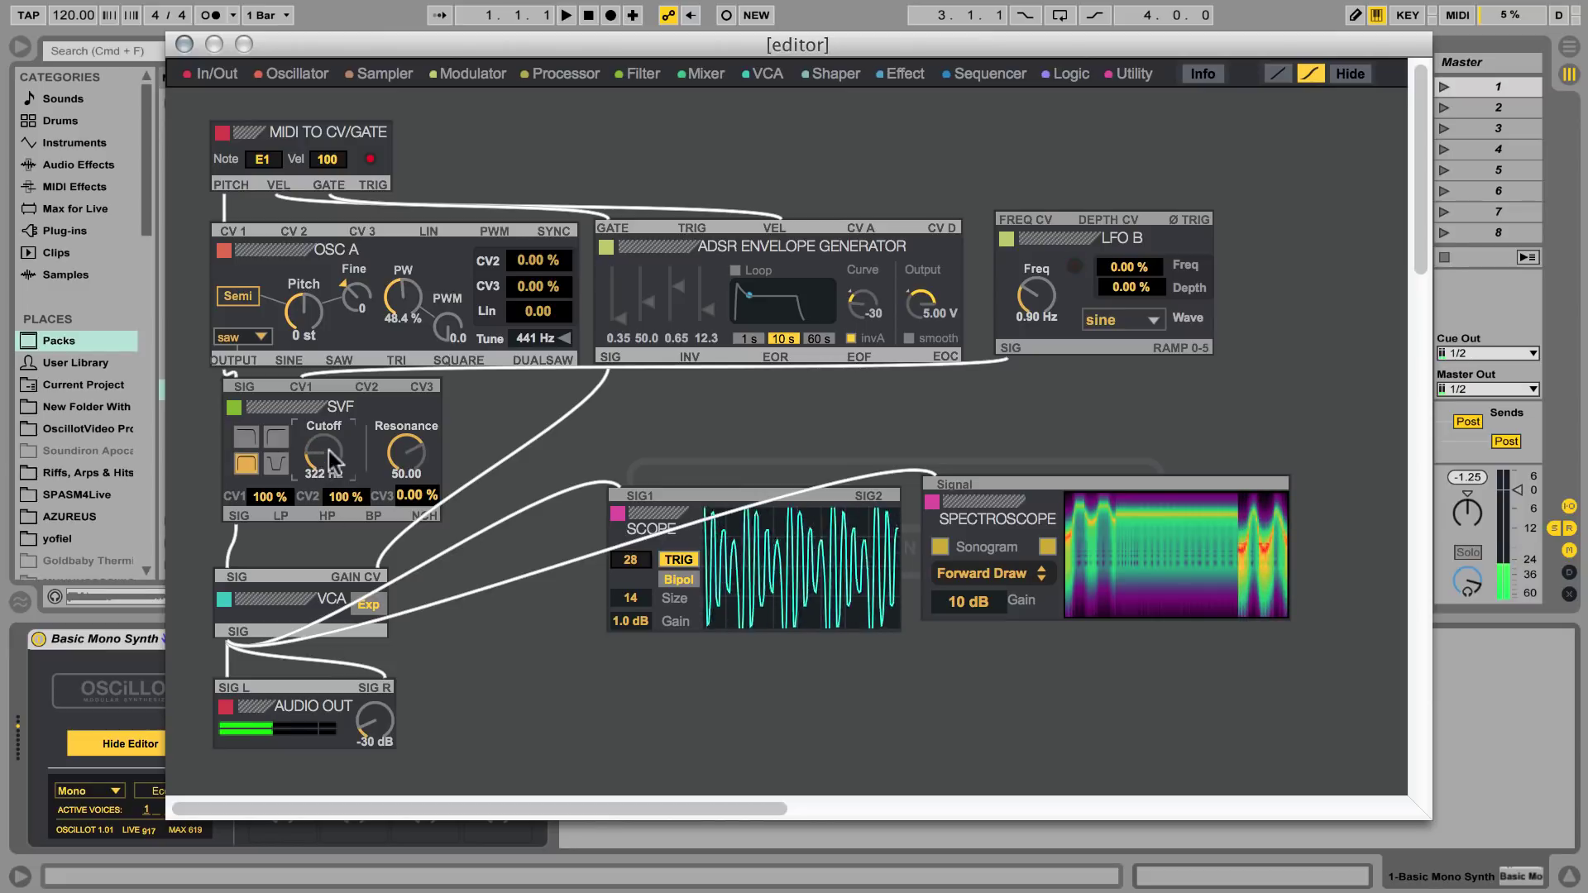
drag(406, 456, 405, 410)
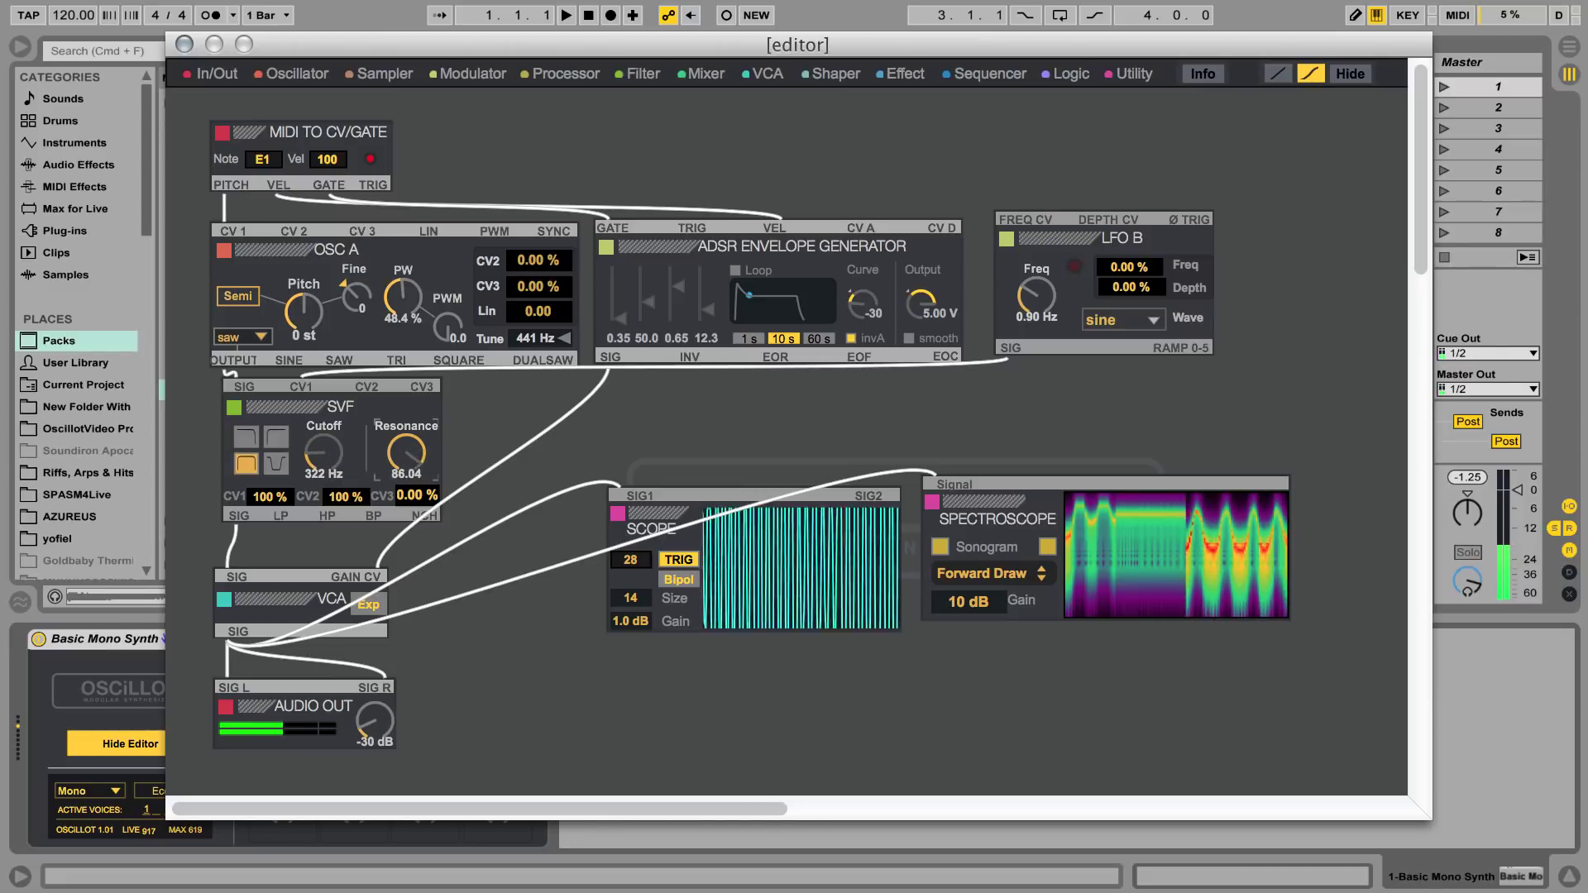
mouse_move(1037, 298)
mouse_down()
mouse_move(1037, 248)
mouse_move(1036, 361)
mouse_up()
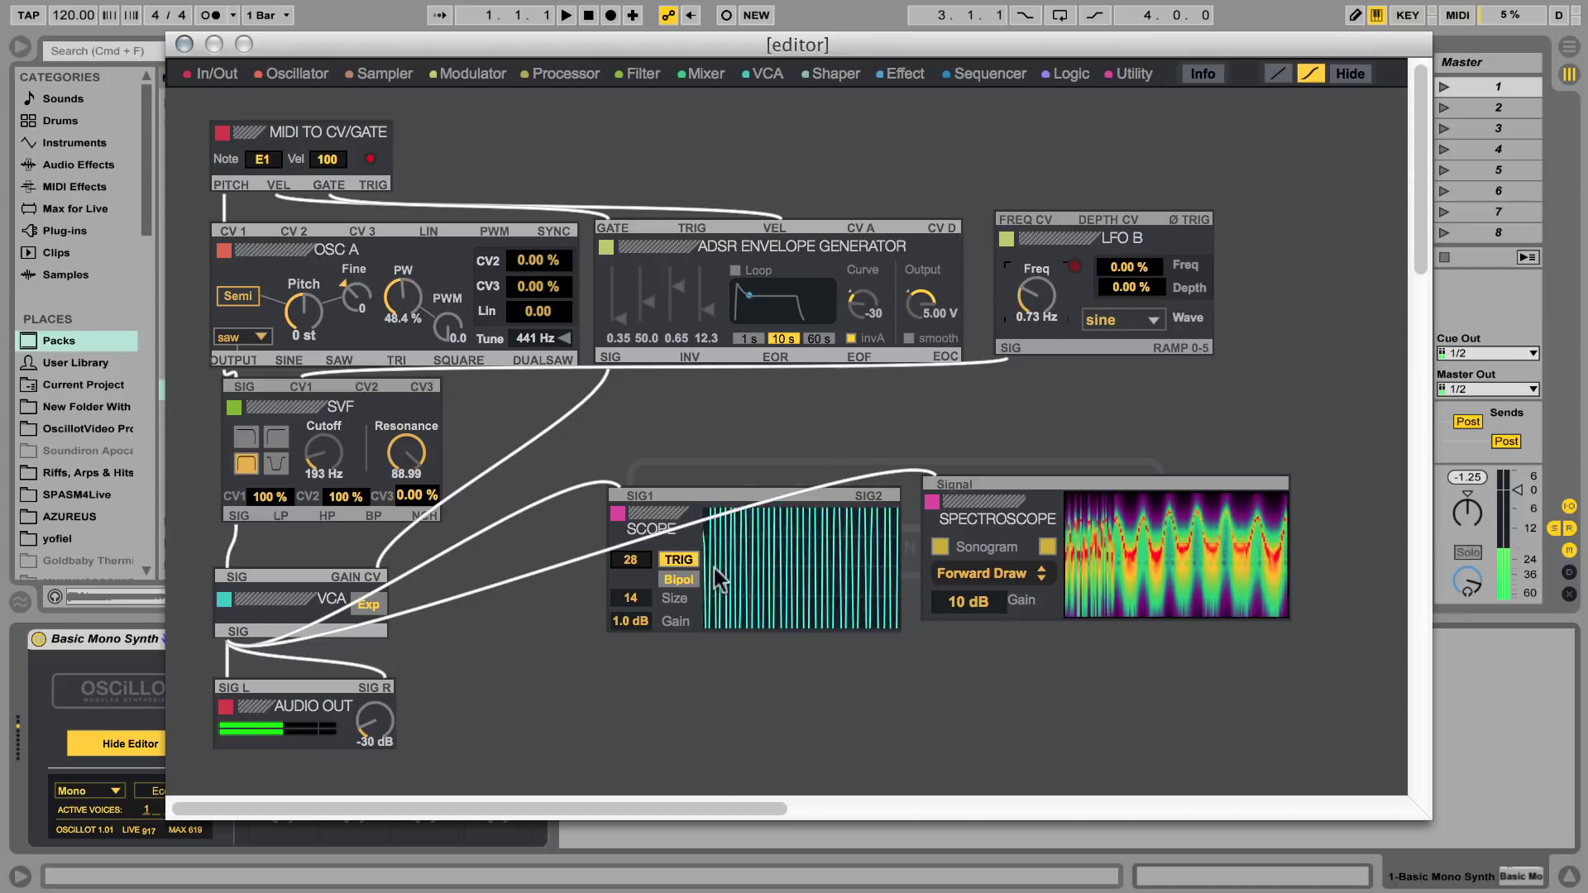
drag(630, 620, 638, 636)
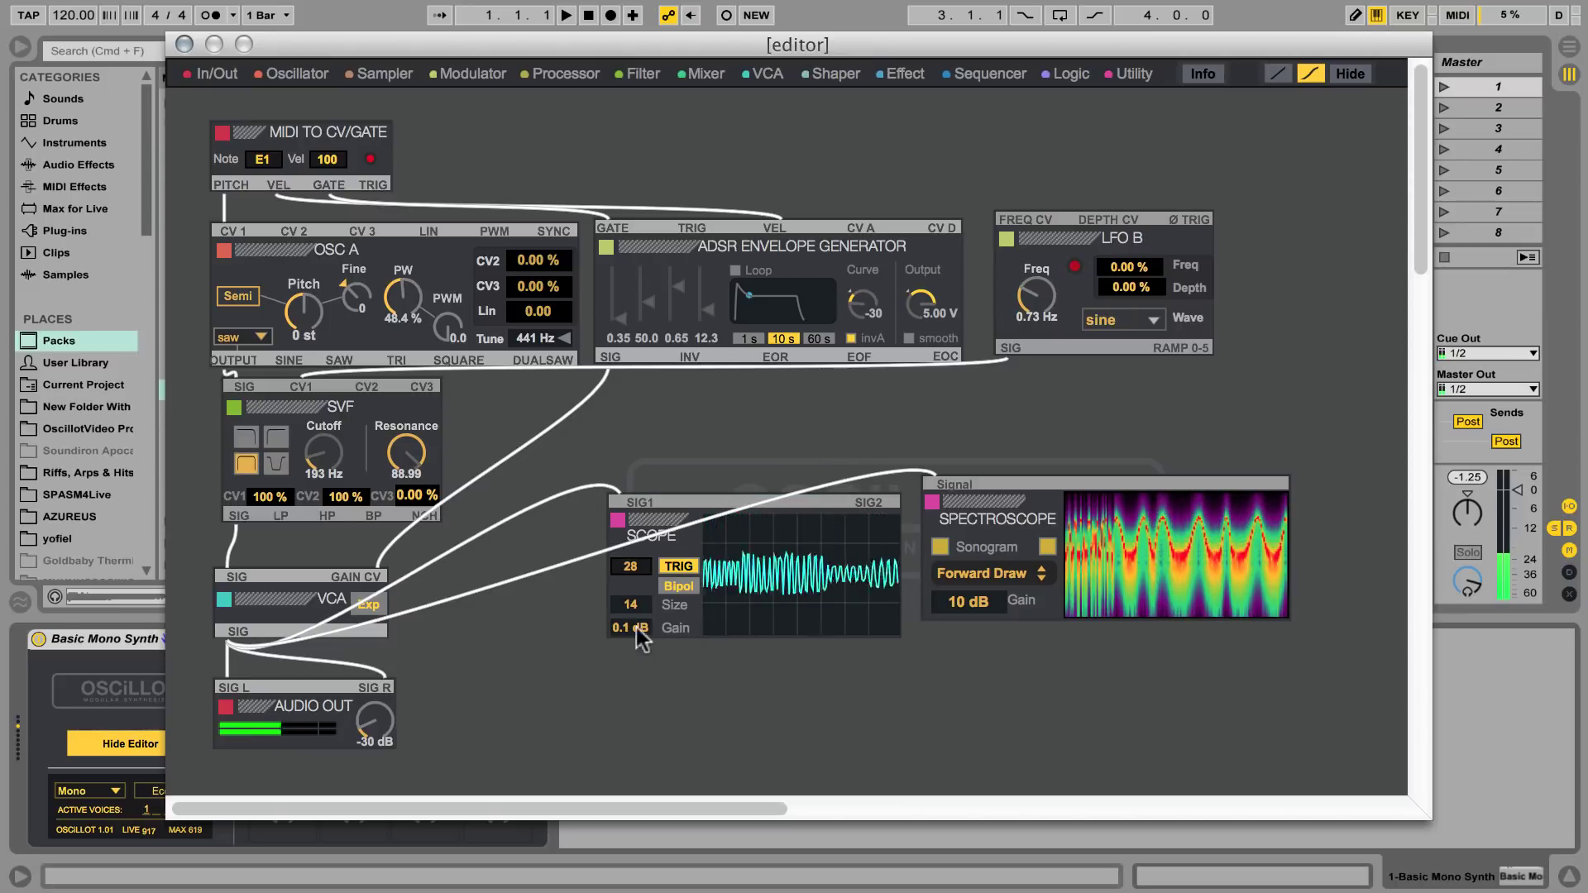
Try SVF notch mode, drop OSC A two semitones, set cutoff 175 Hz and resonance 4.52
click(274, 463)
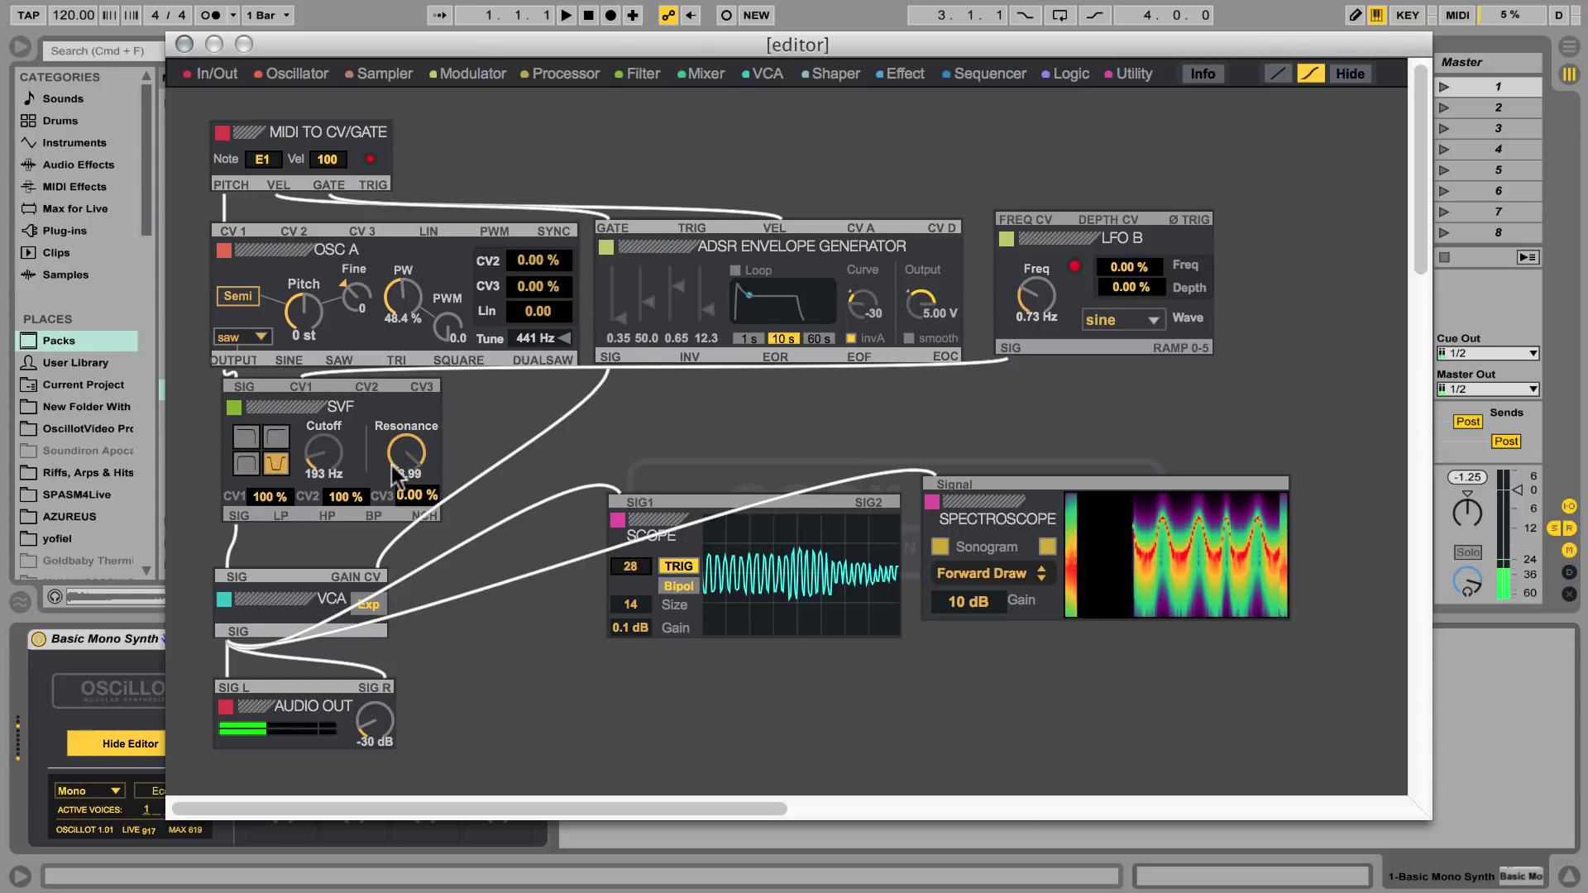
drag(323, 450, 323, 435)
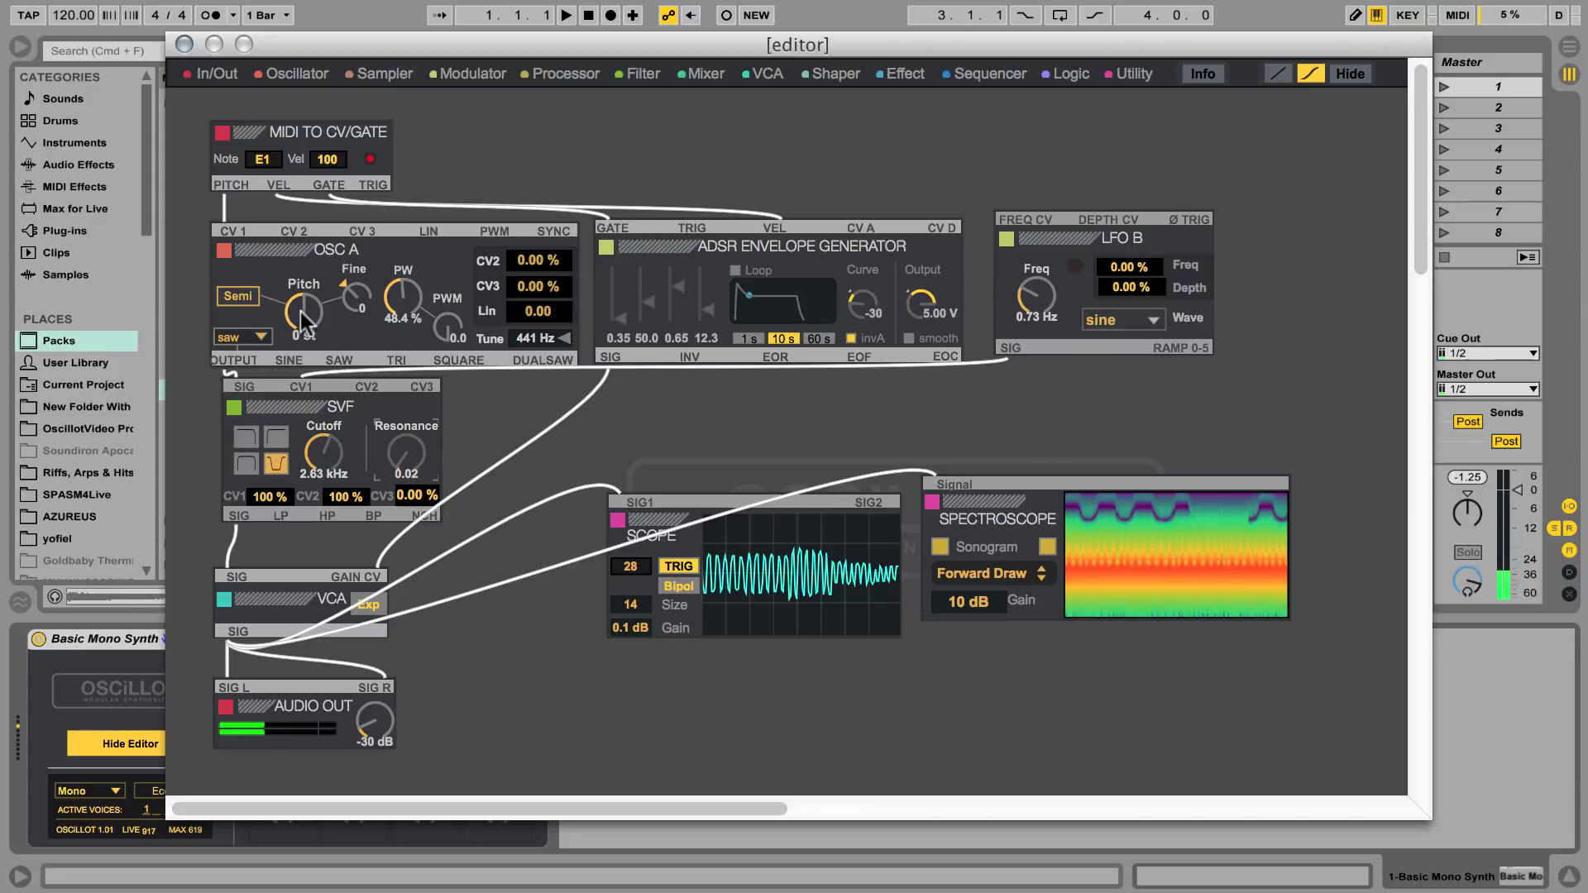
mouse_move(306, 312)
mouse_down()
mouse_move(305, 335)
mouse_move(307, 321)
mouse_up()
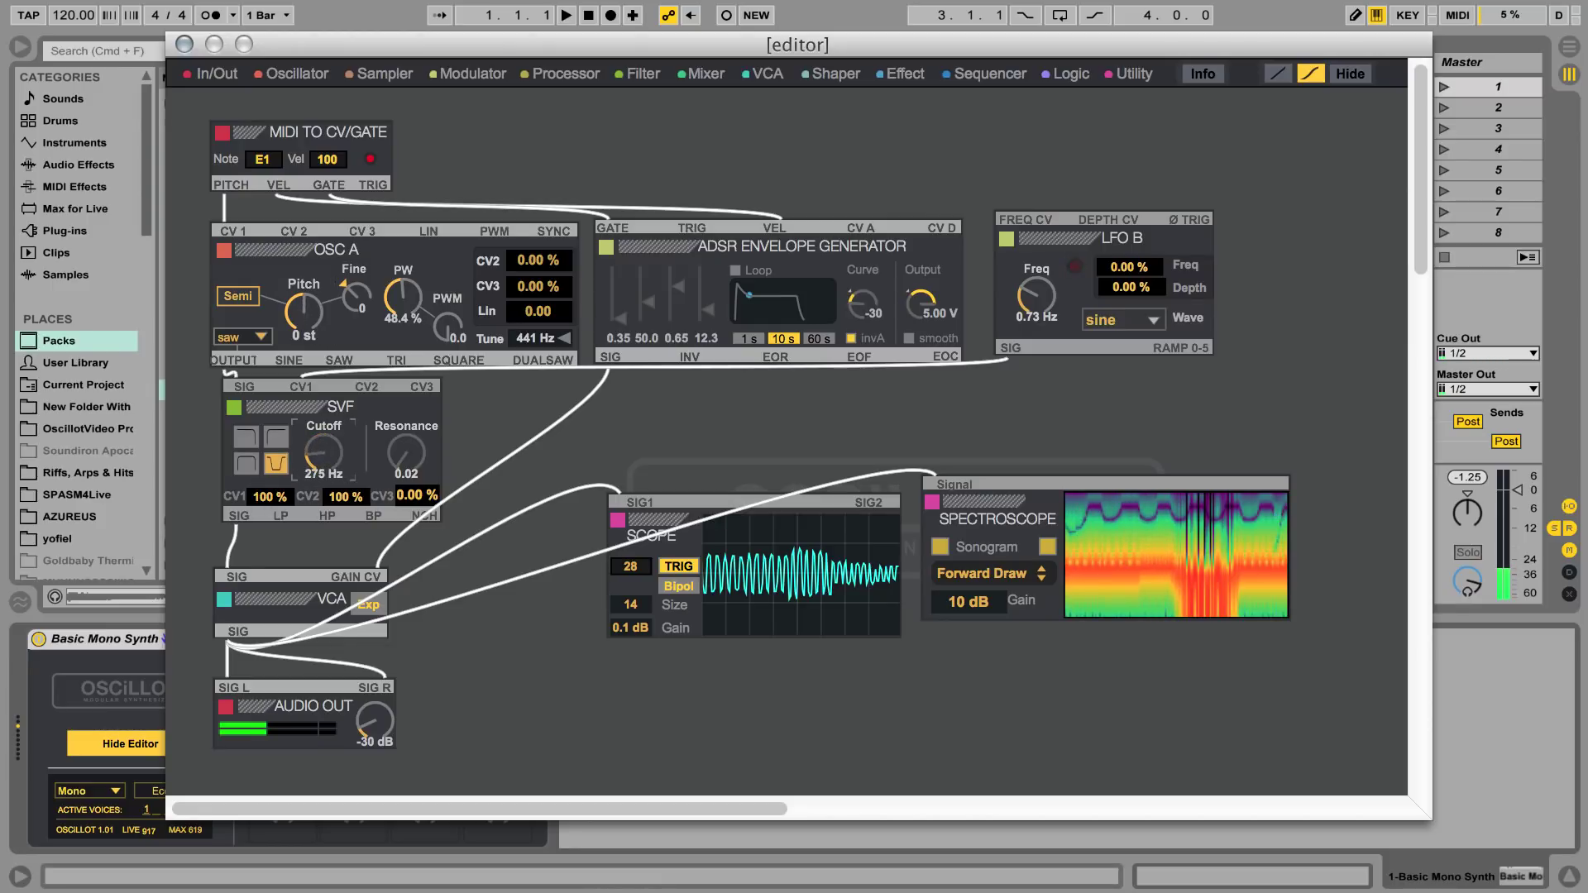
drag(324, 450, 324, 451)
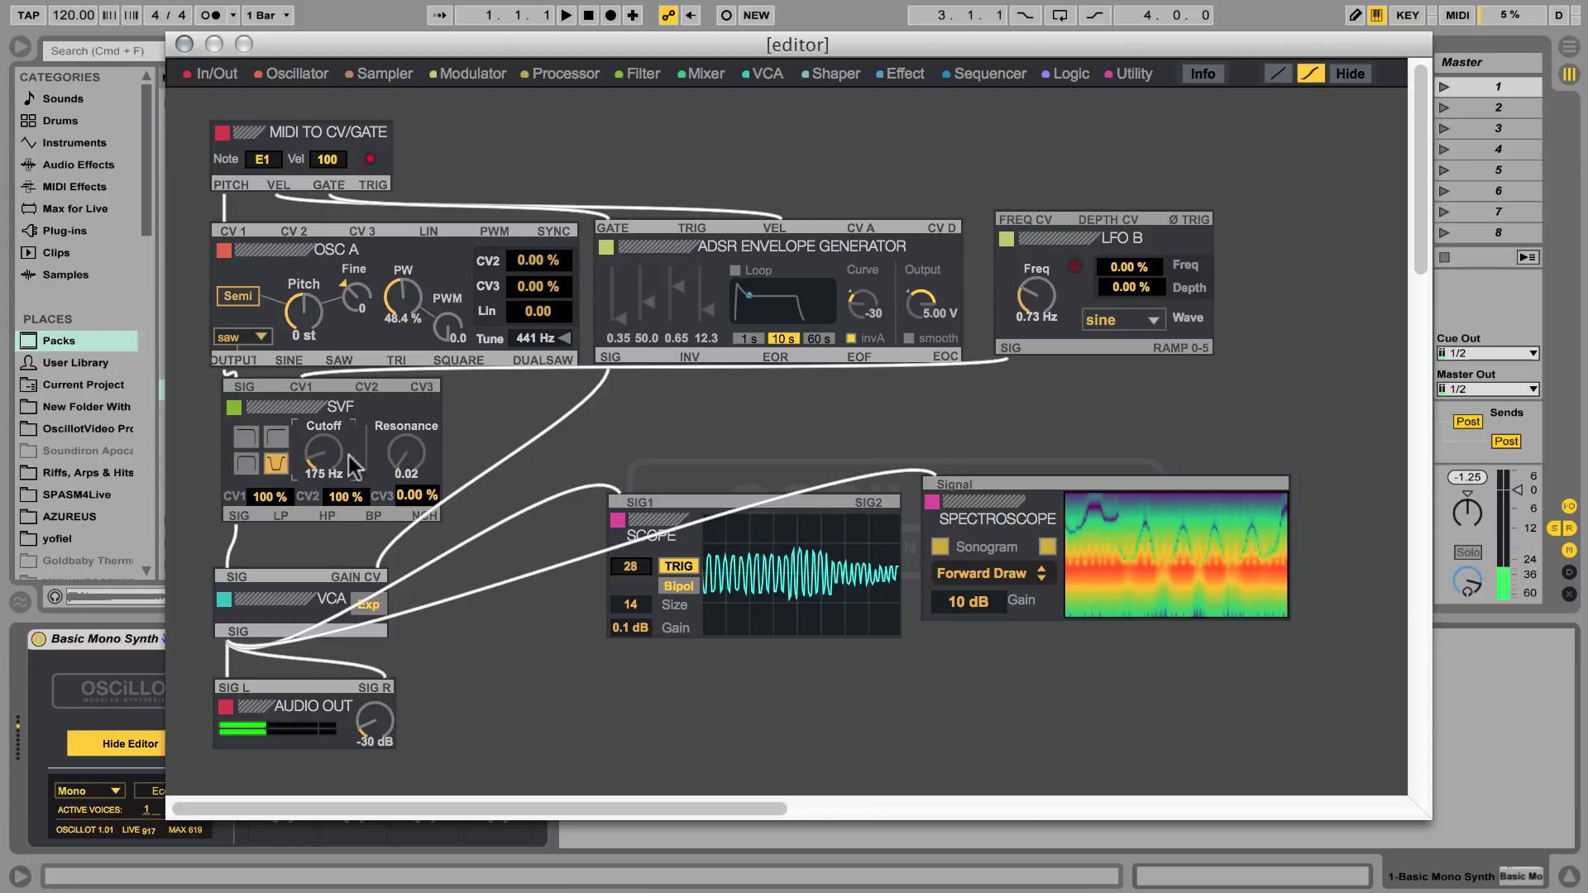
drag(405, 461, 404, 437)
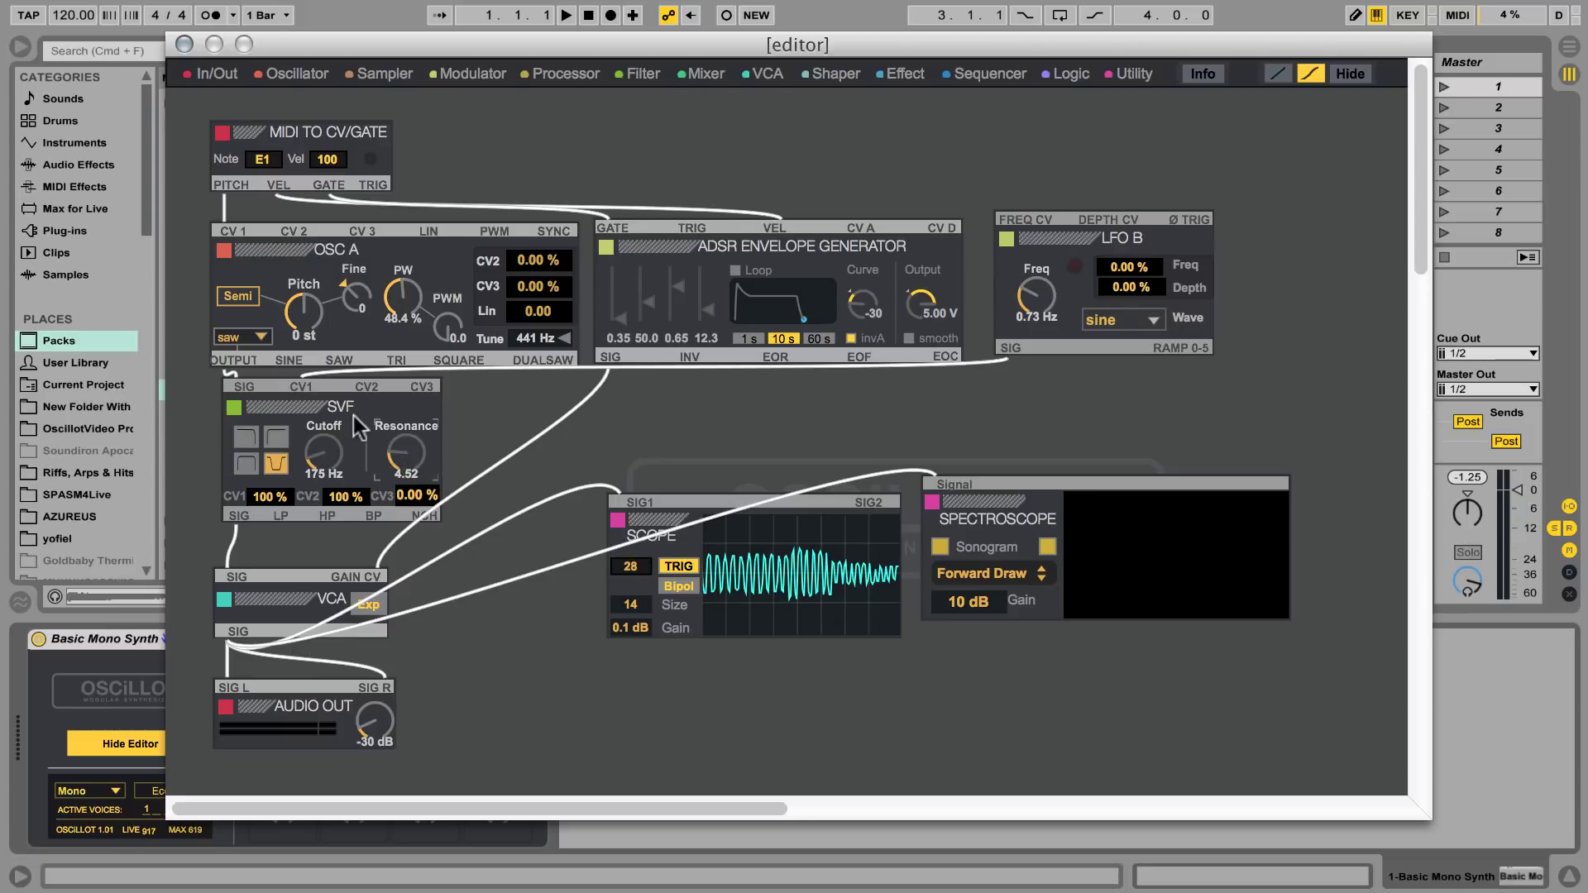
Nudge the SVF module a few pixels down and left to fine-tune its placement
drag(318, 403, 309, 416)
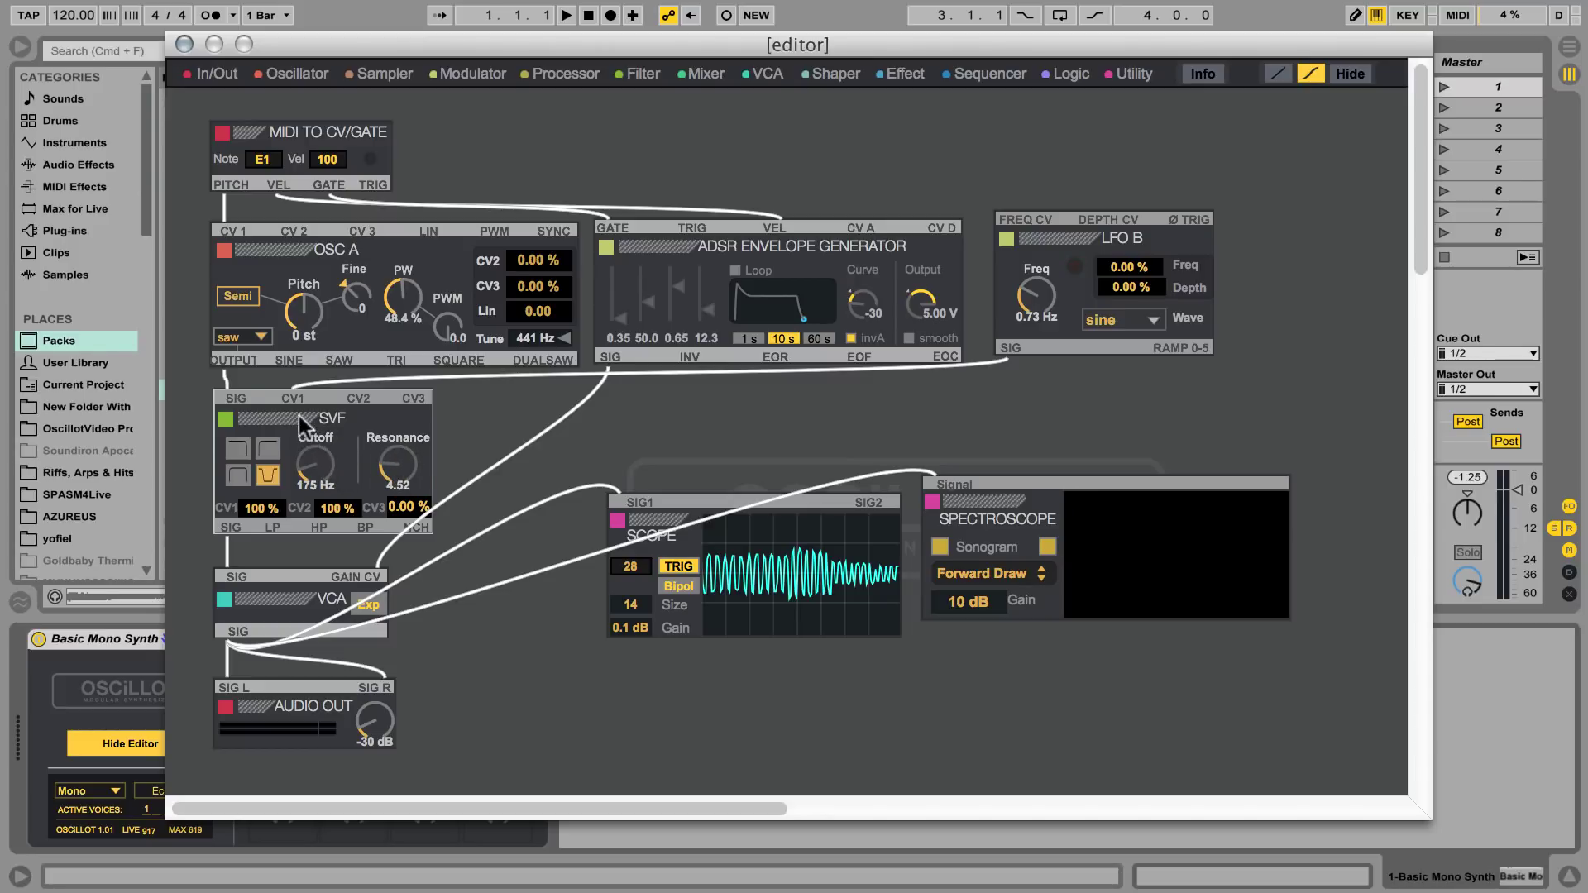
drag(294, 418, 295, 428)
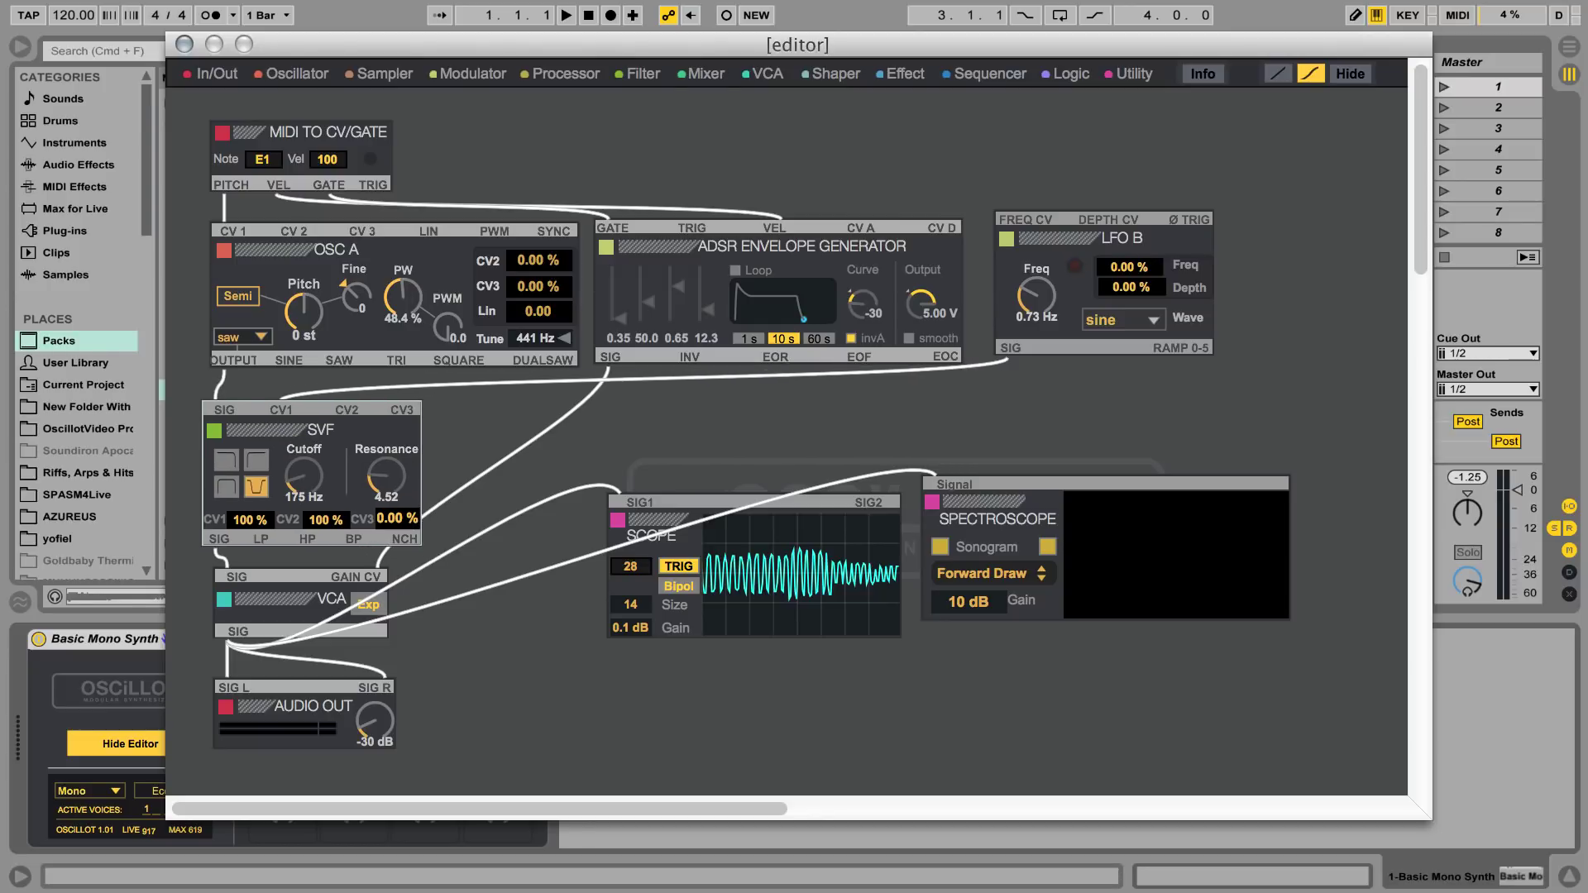
drag(293, 428, 294, 424)
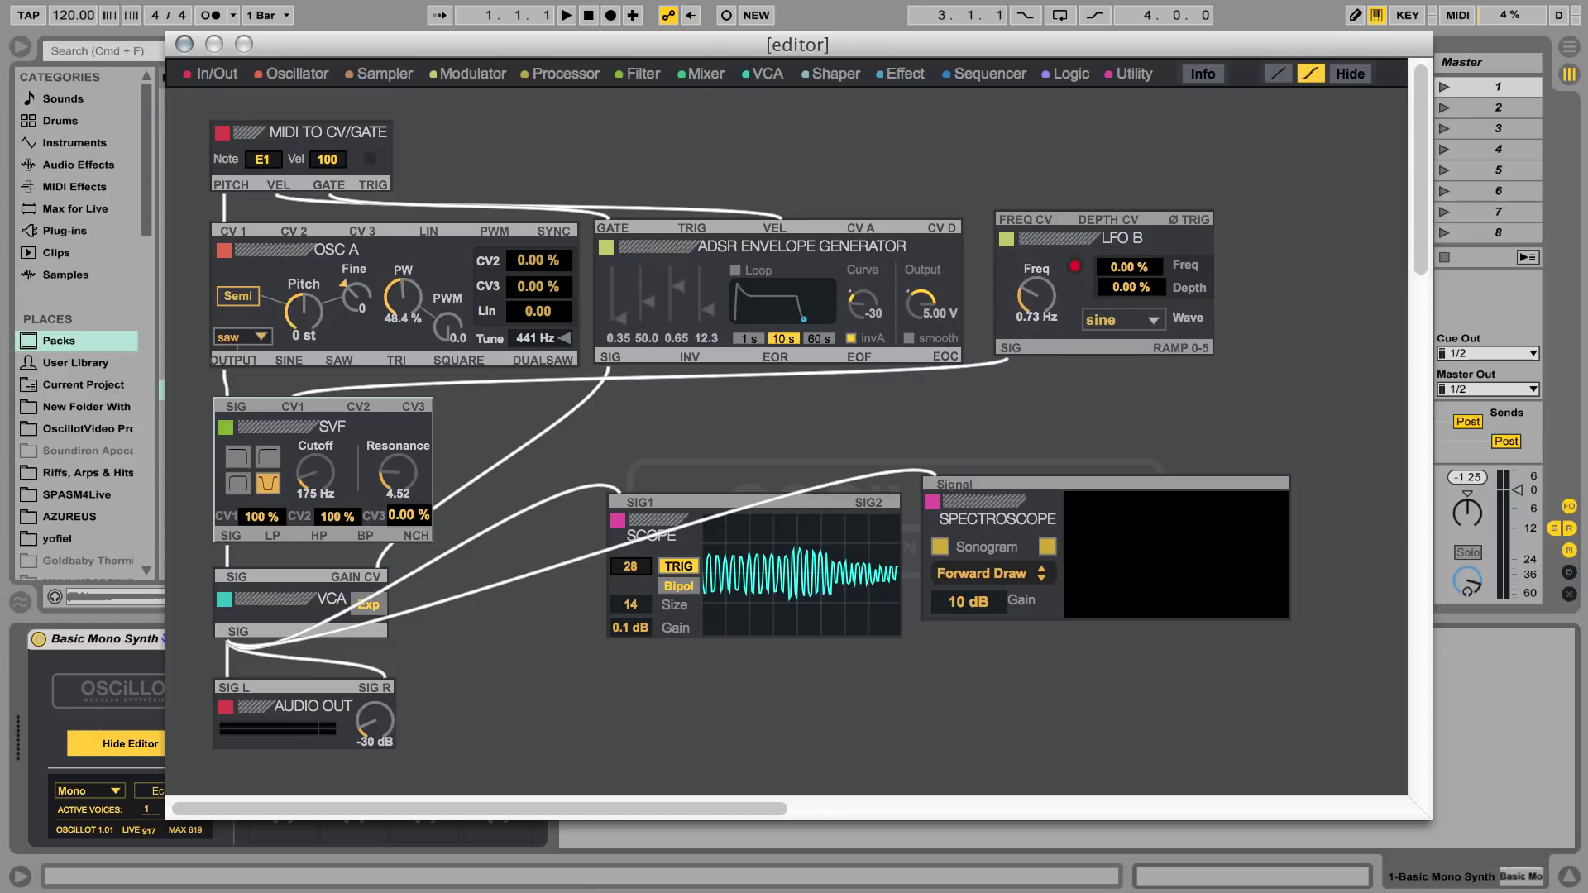
drag(295, 425, 300, 424)
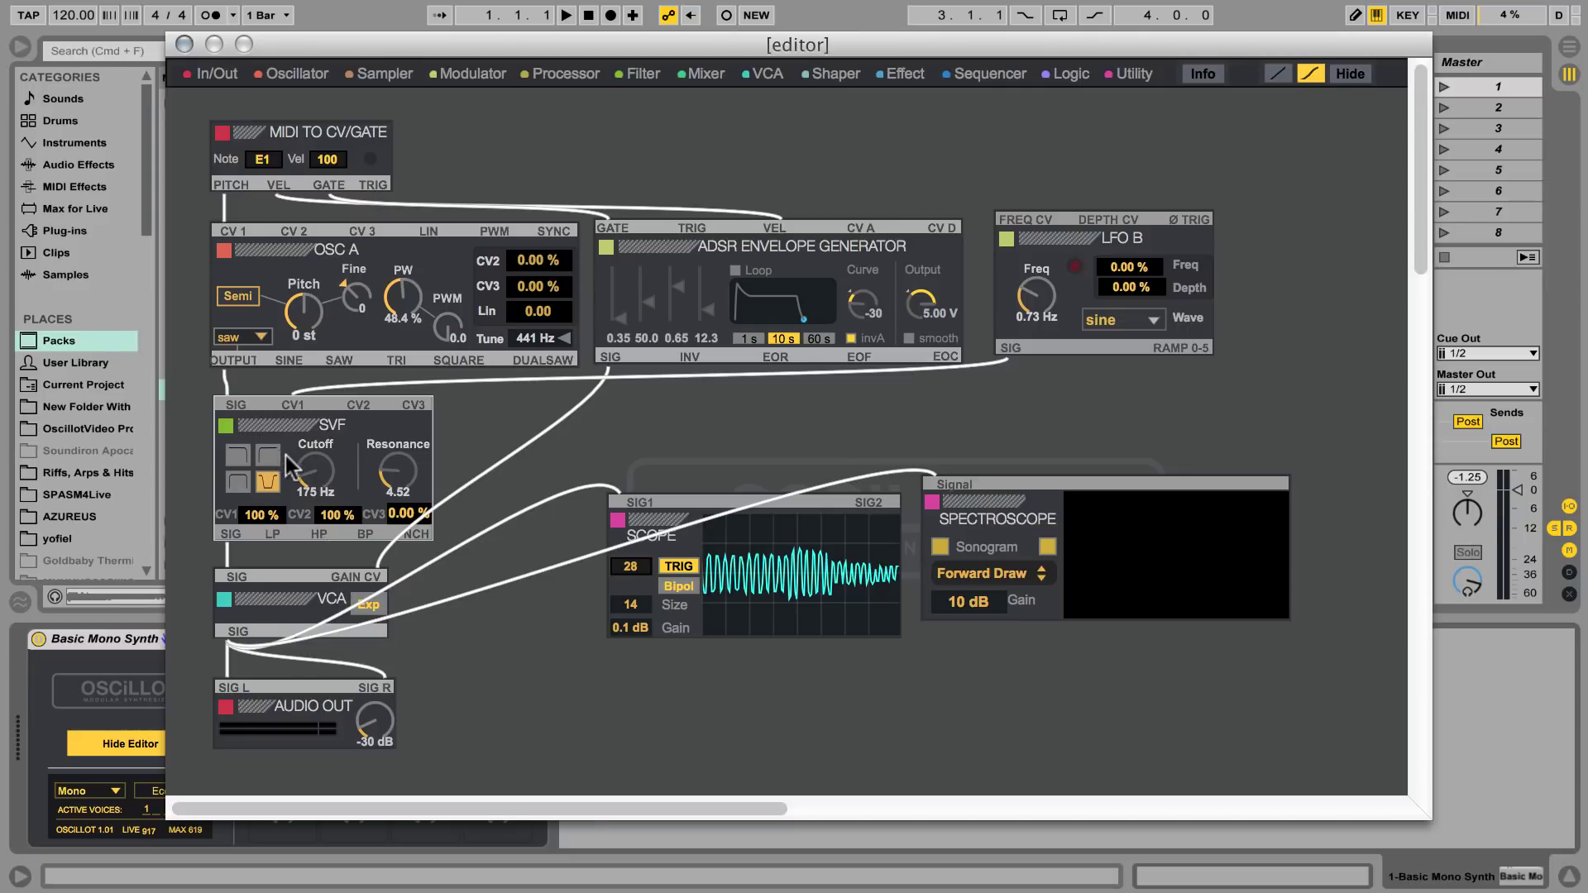
Remove the OSC A oscillator from the patch
click(313, 475)
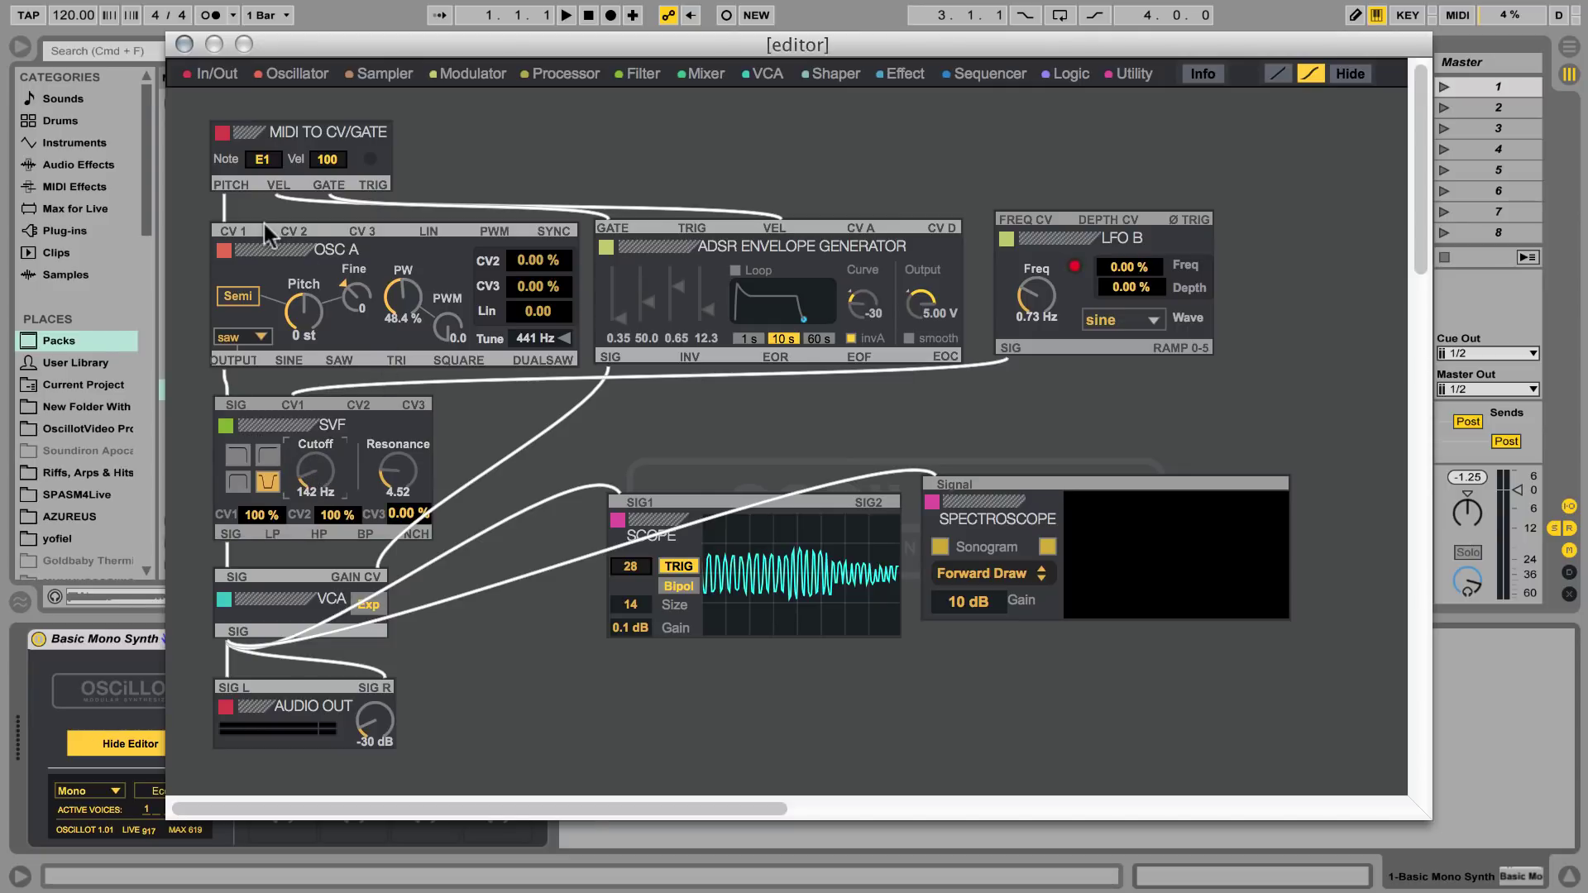
click(277, 254)
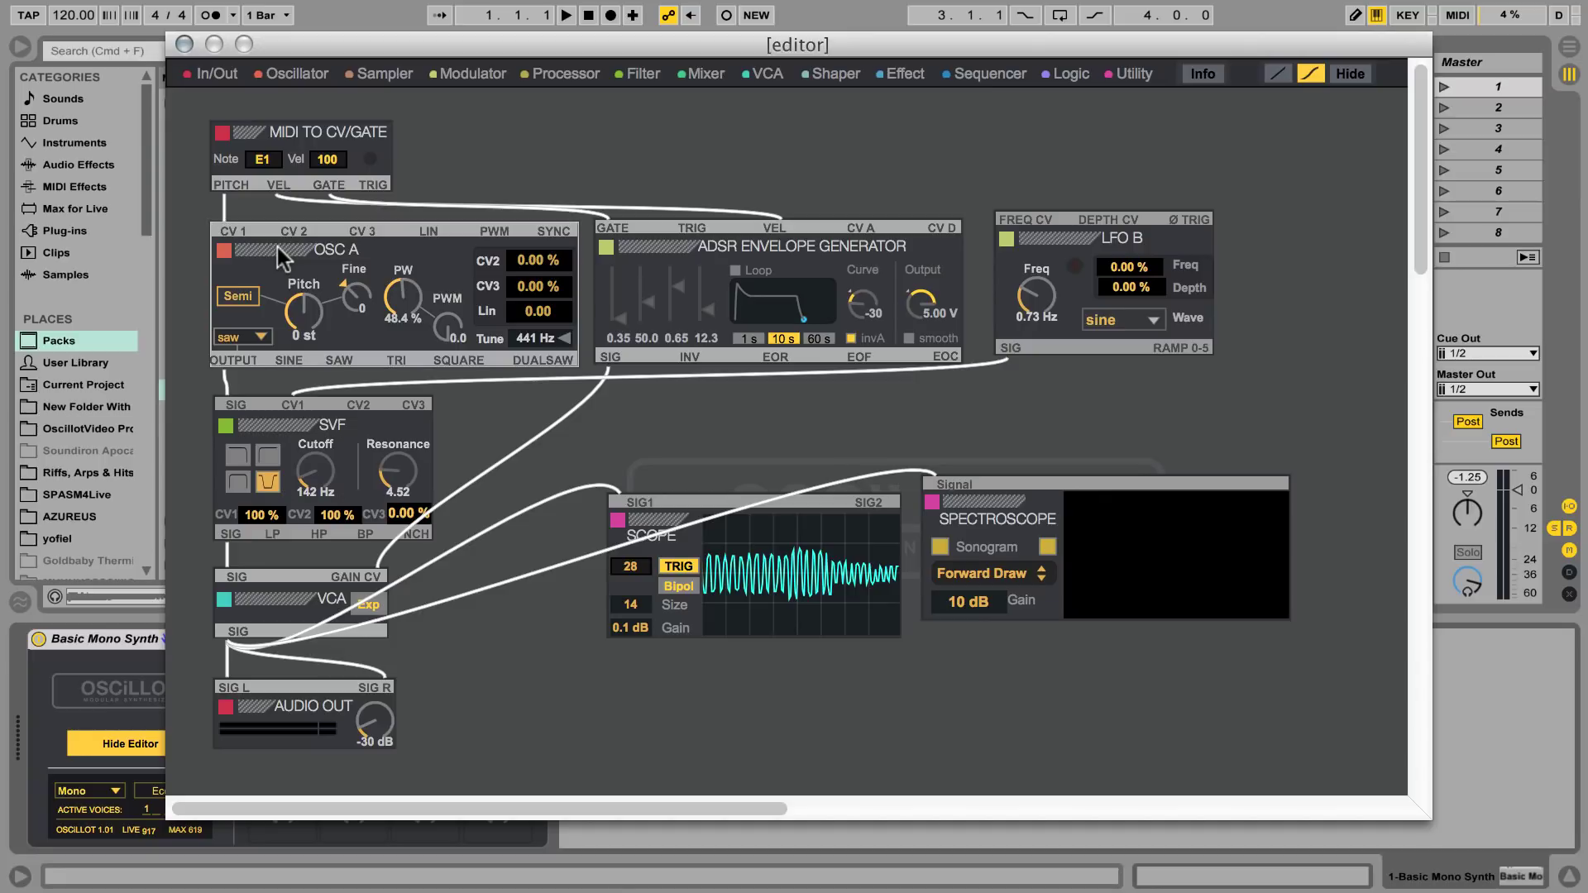
key(Delete)
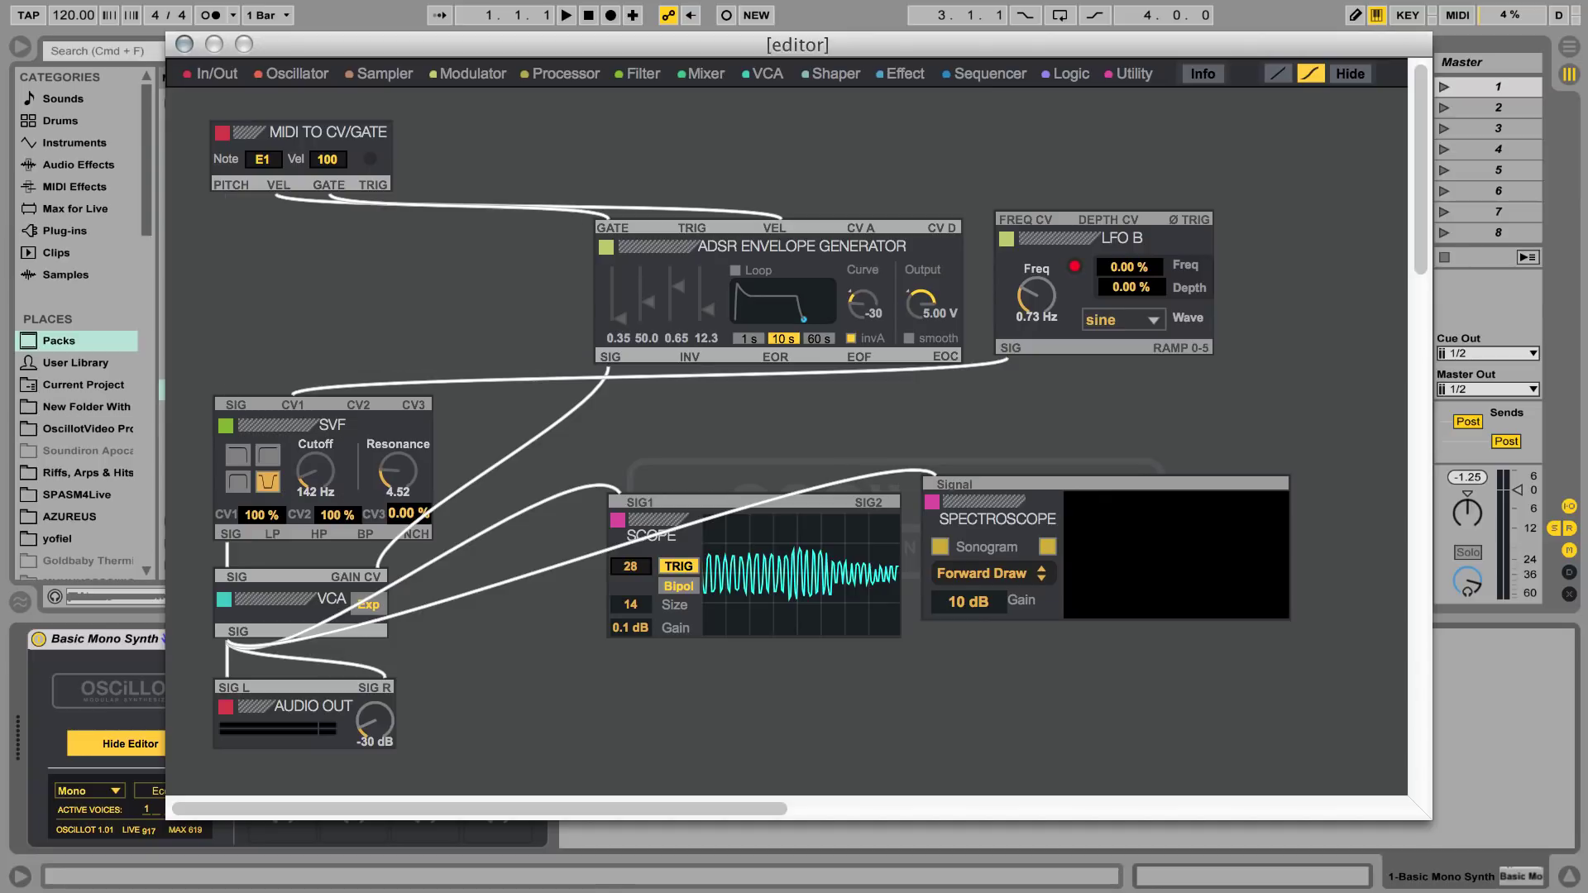
Add a NOISE A module above the SVF and cable its MIX output to SVF SIG
click(217, 73)
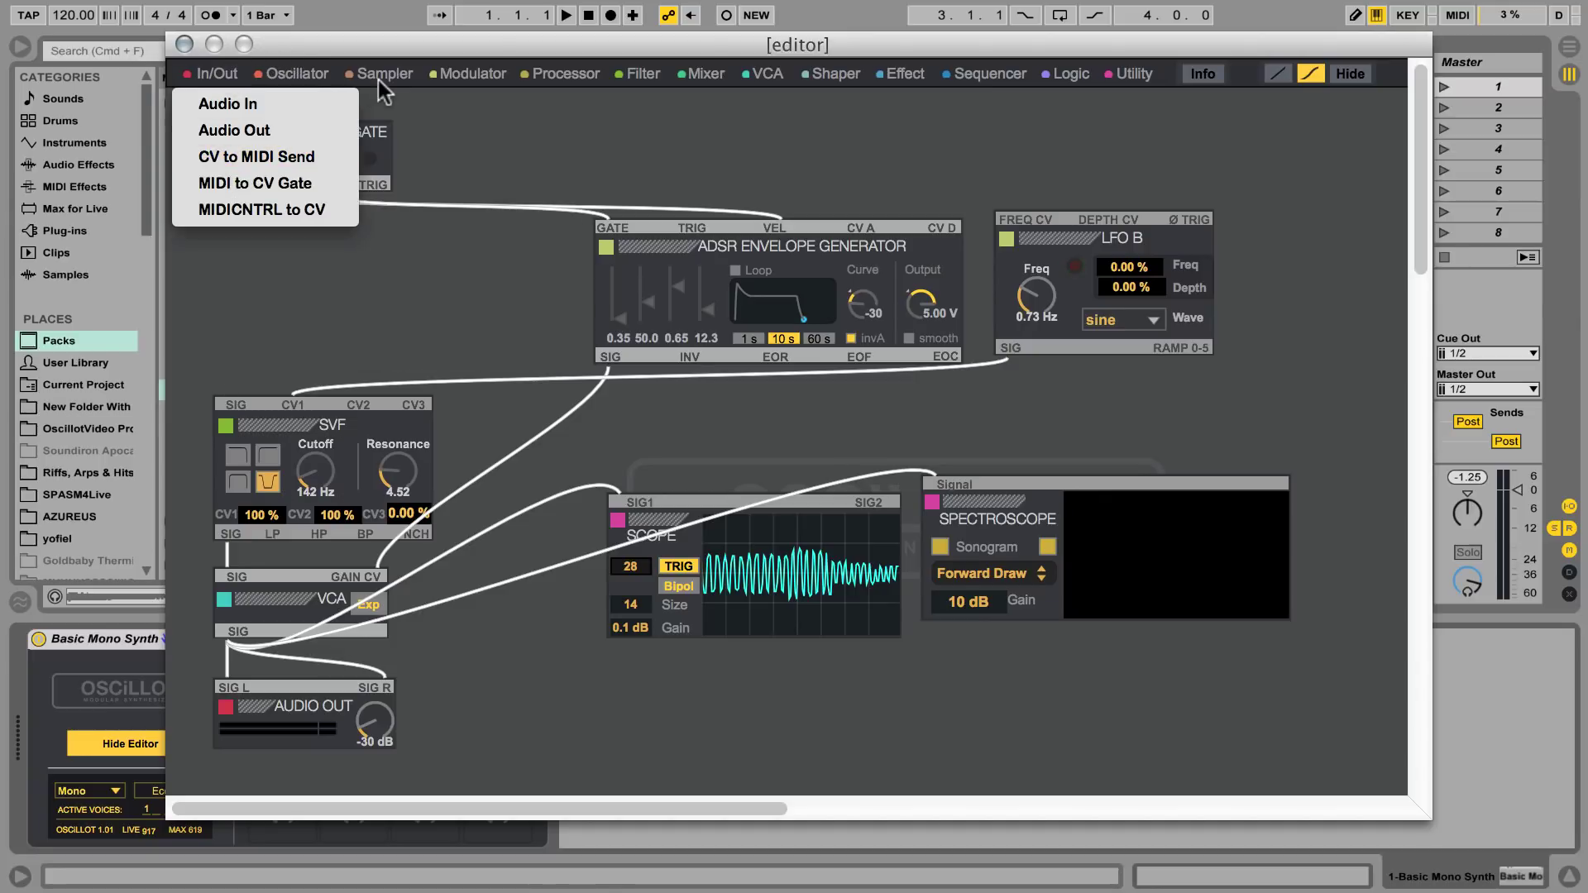
click(298, 73)
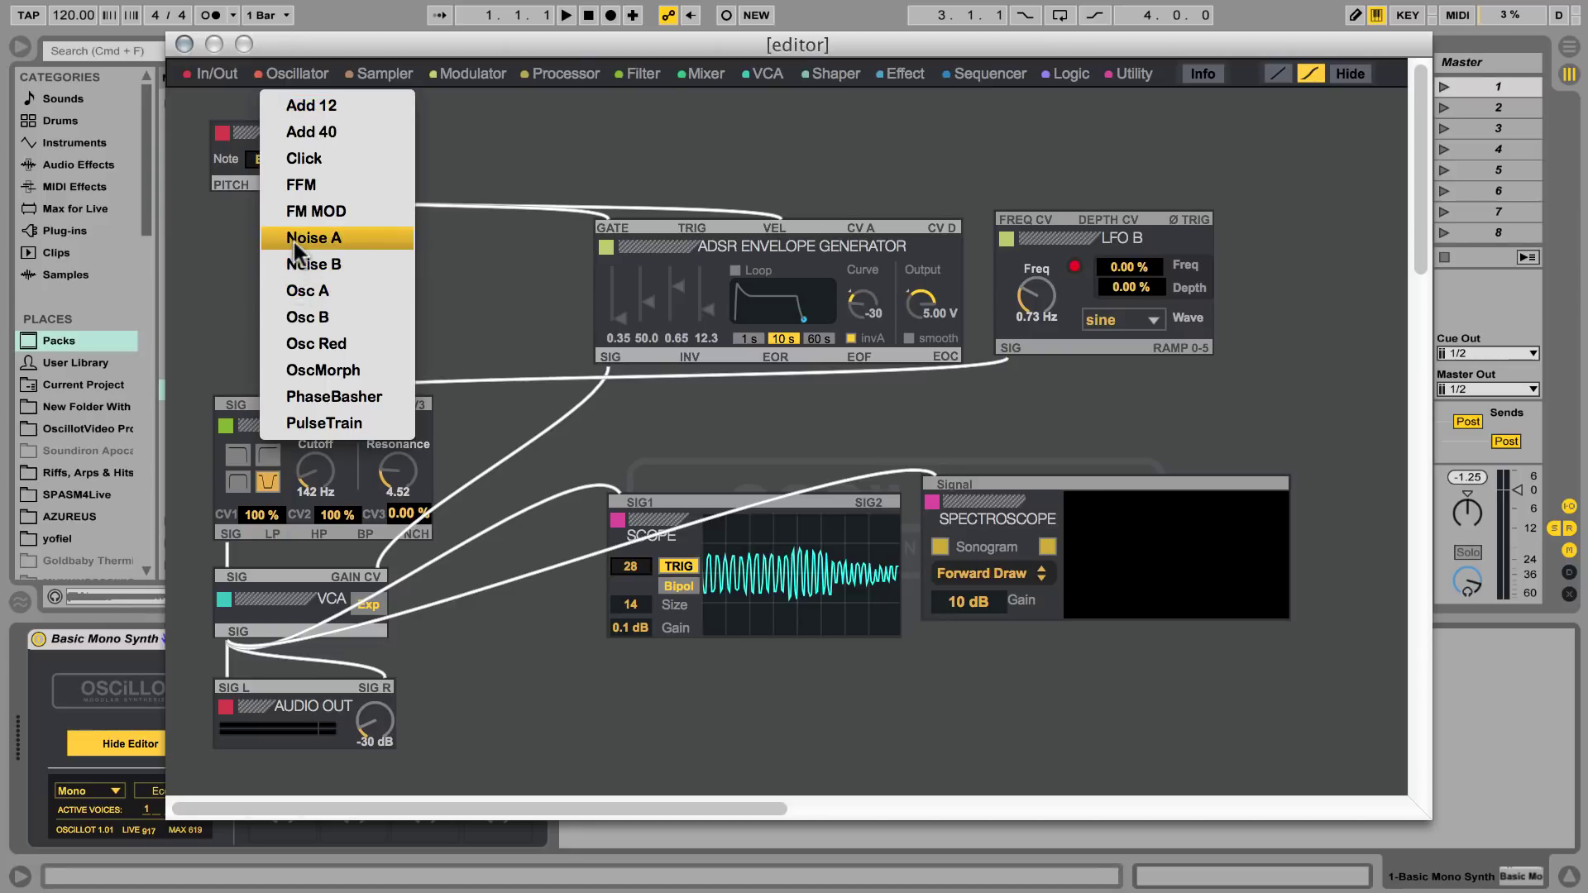
click(295, 241)
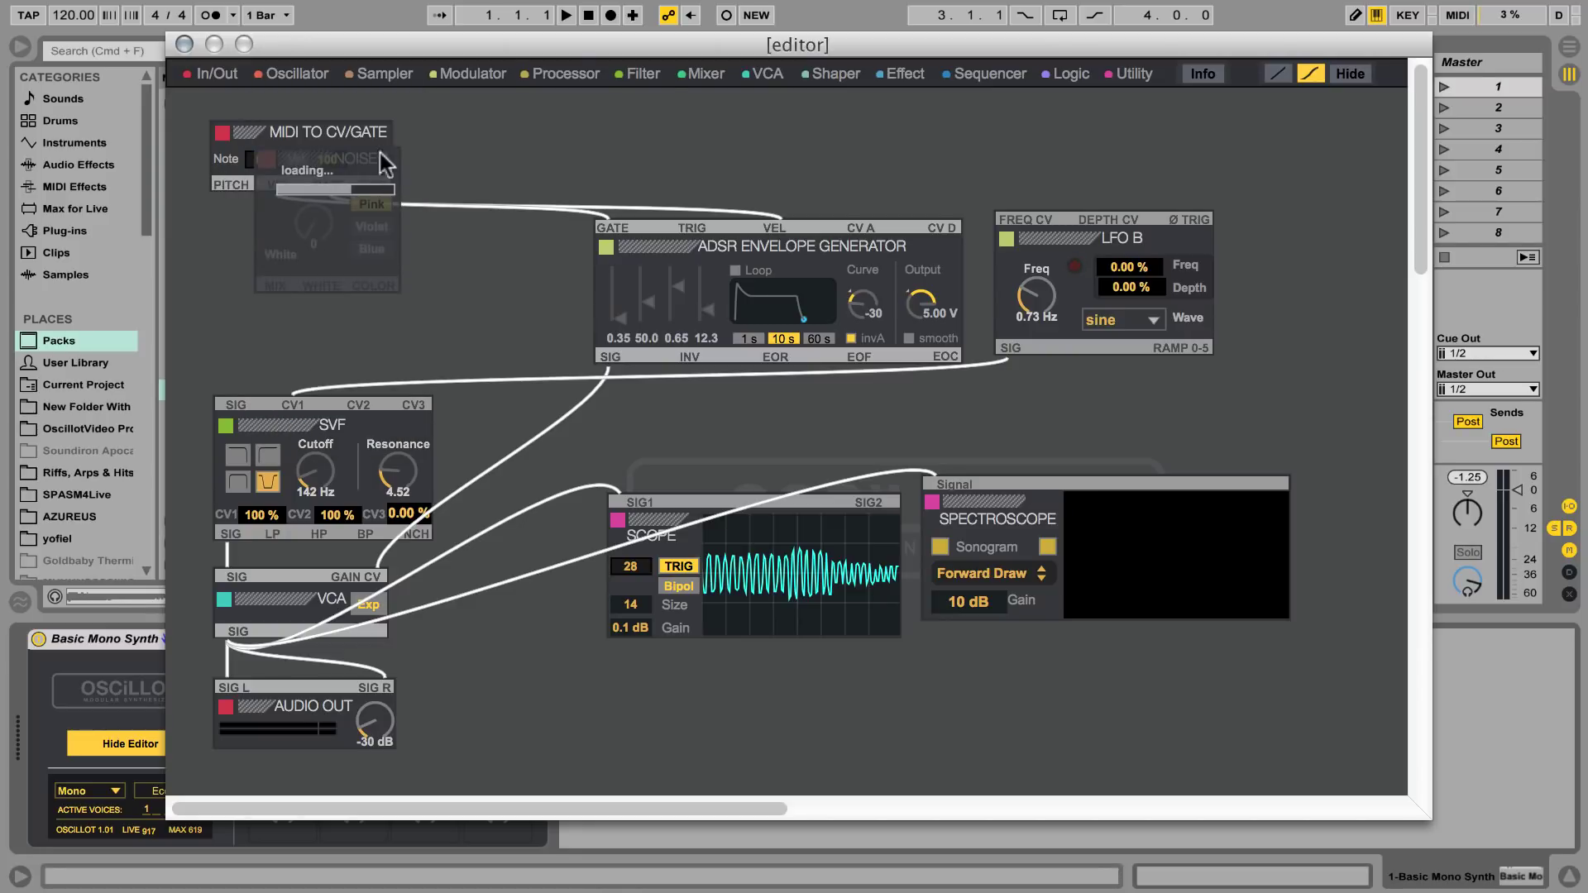
mouse_move(380, 153)
mouse_down()
mouse_move(359, 157)
mouse_move(422, 211)
mouse_up()
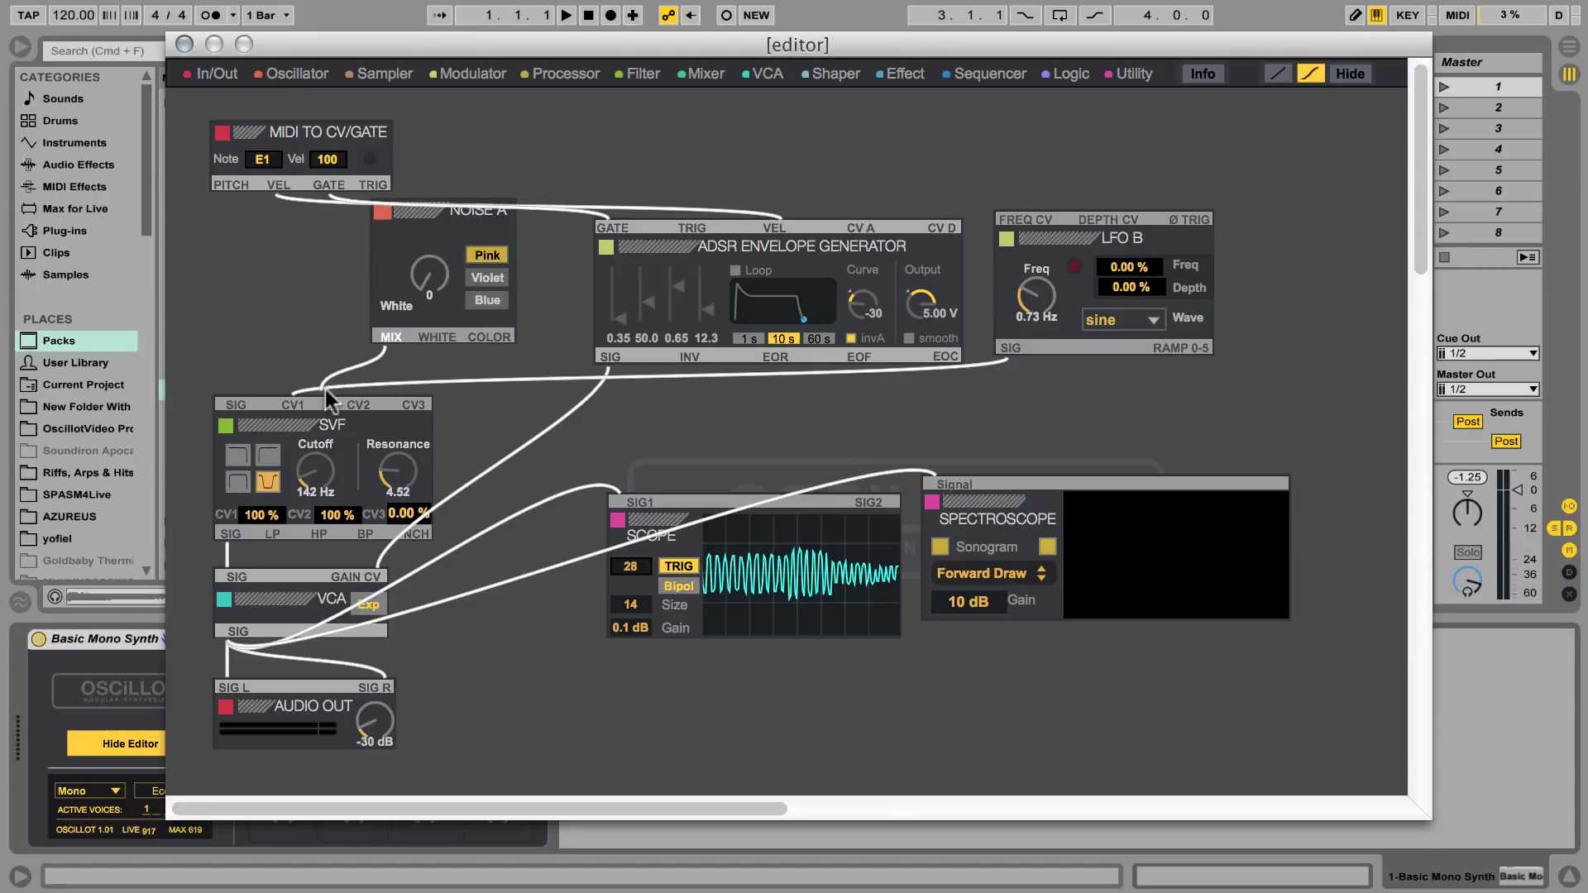
drag(390, 337, 232, 406)
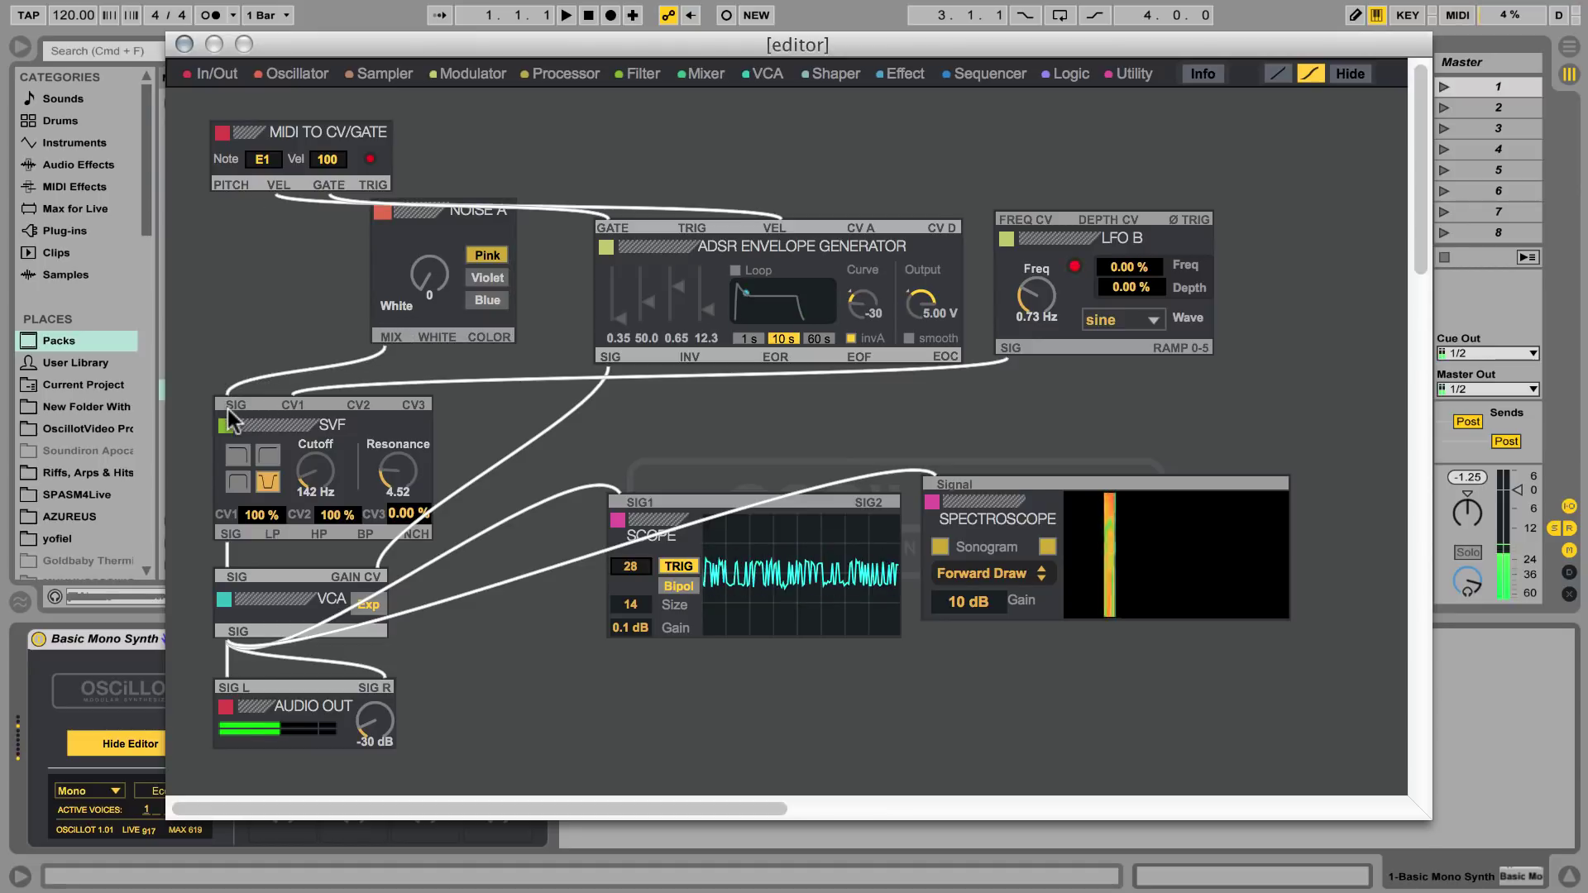
drag(413, 280, 264, 301)
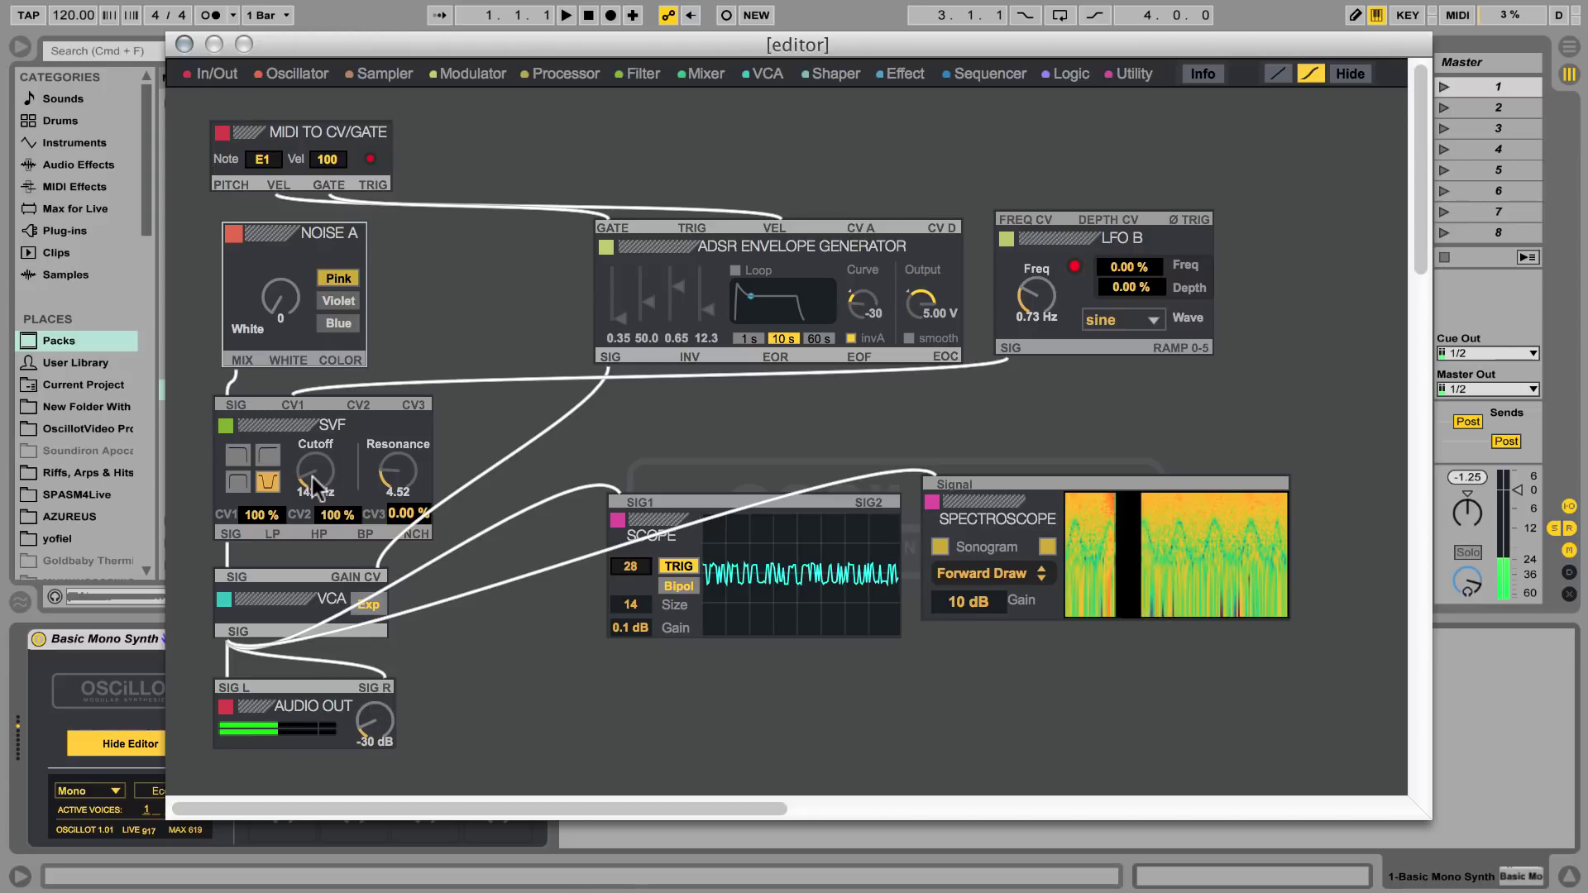
Switch the SVF filter mode, set resonance to 100, and patch MIDI PITCH into CV1
click(239, 482)
drag(397, 474, 397, 372)
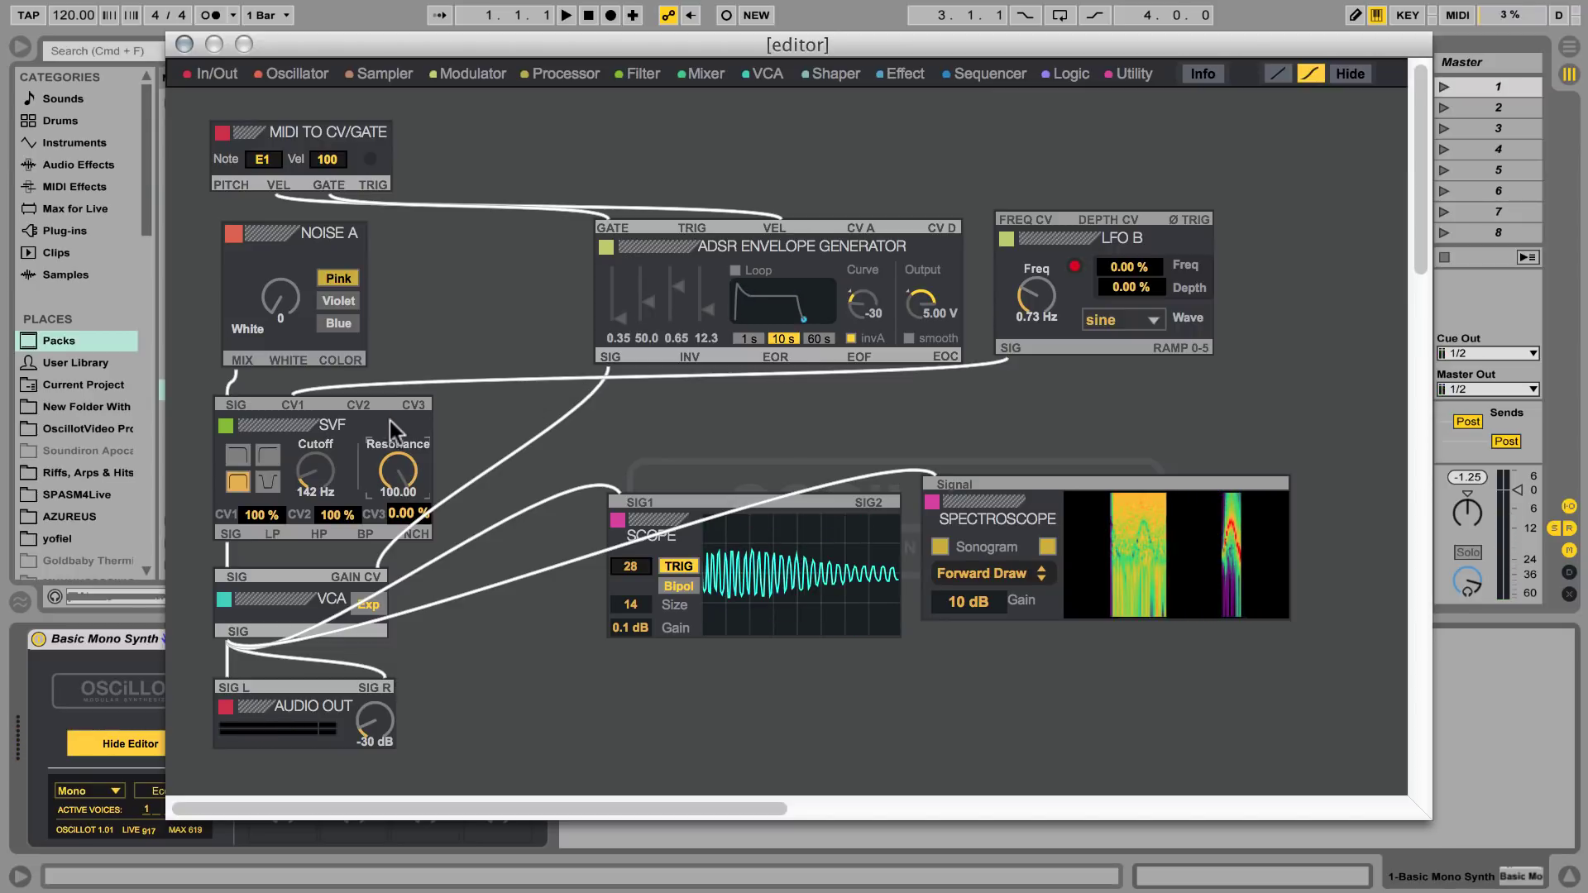
drag(291, 403, 286, 371)
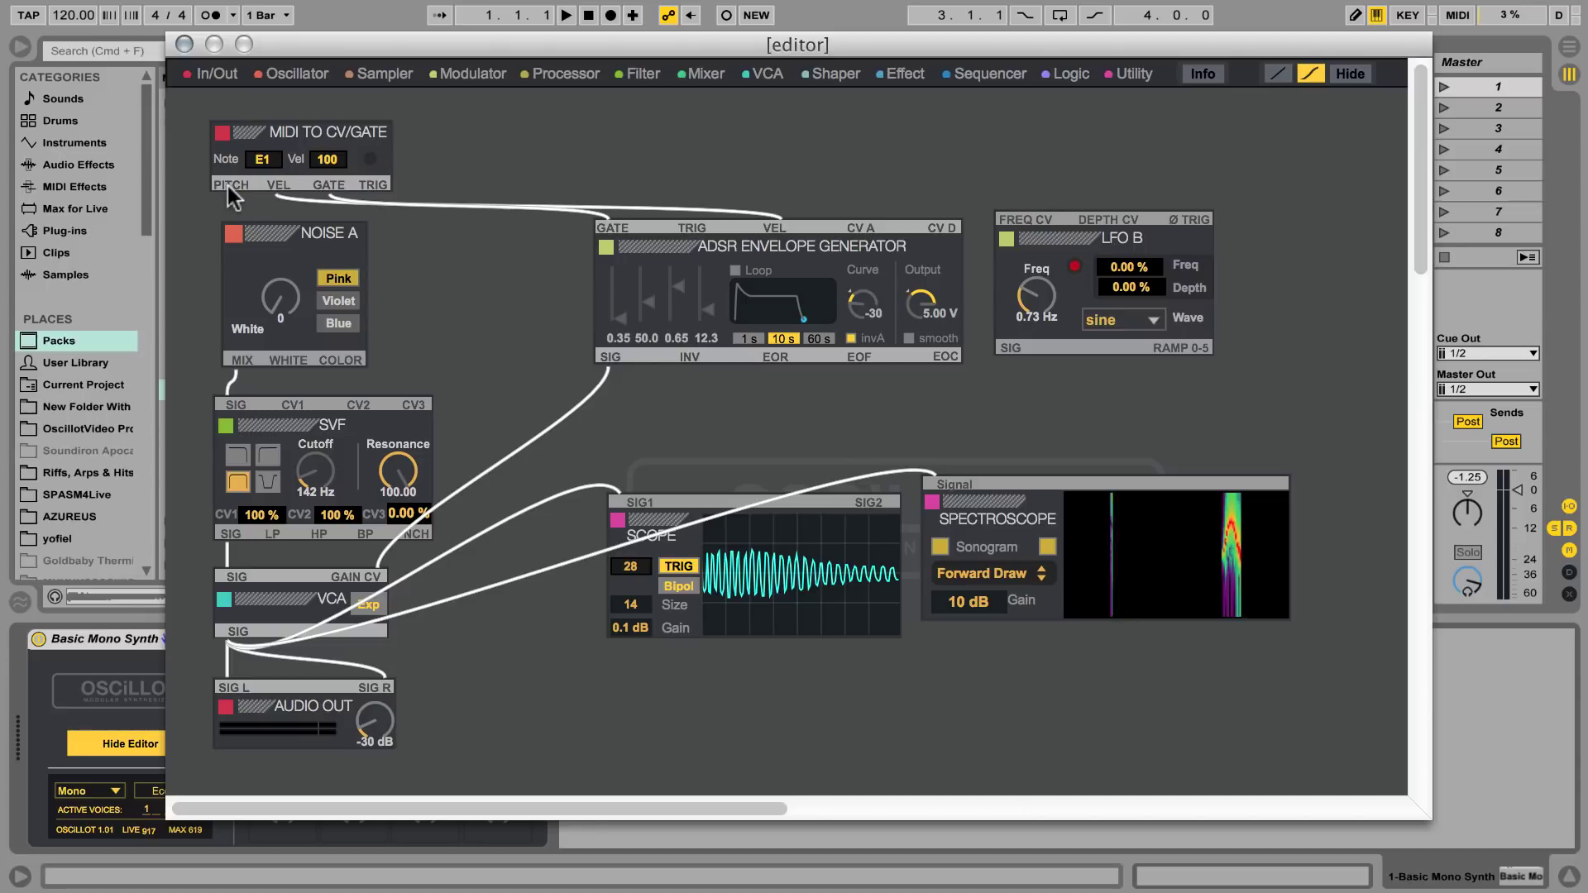
mouse_move(228, 187)
mouse_down()
mouse_move(324, 430)
mouse_move(294, 406)
mouse_up()
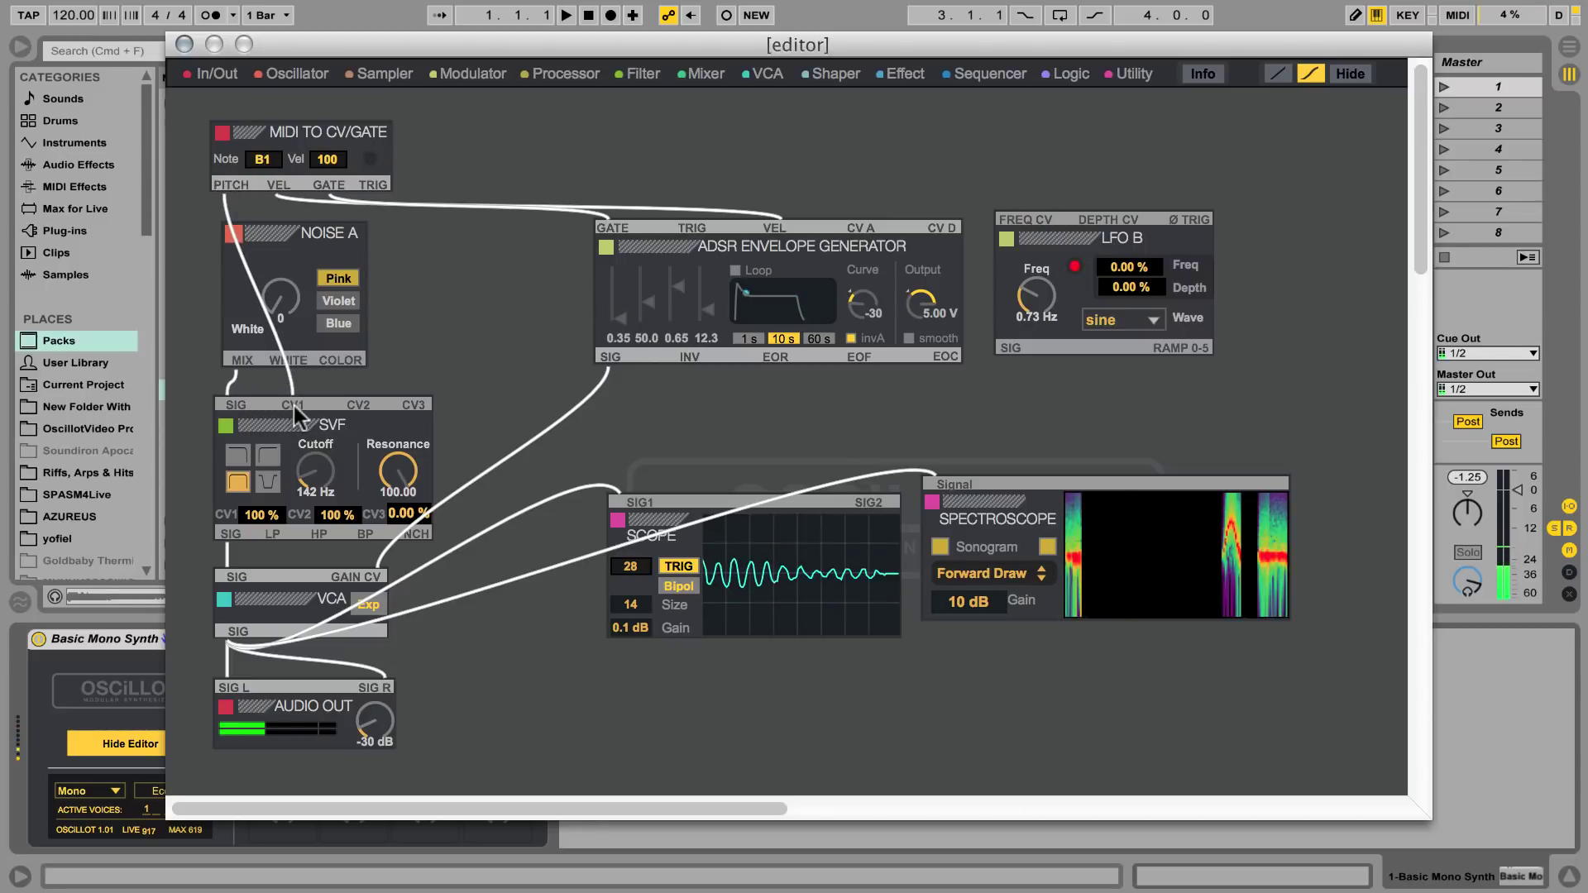
Raise CV1 pitch tracking to 200 % and play high and low test notes
drag(264, 515, 264, 490)
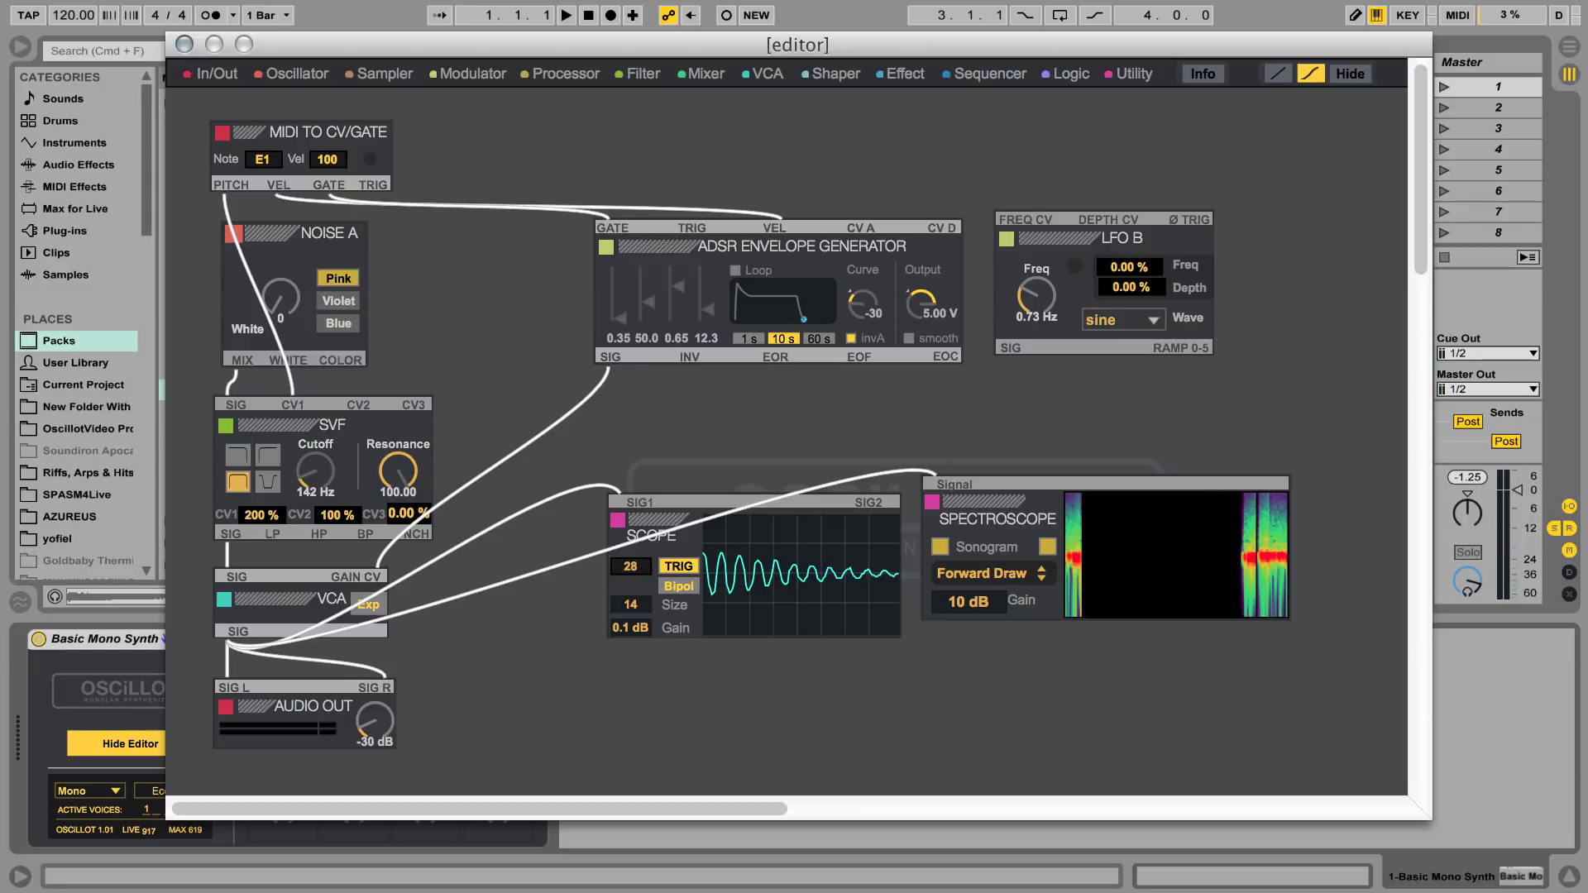
key(j)
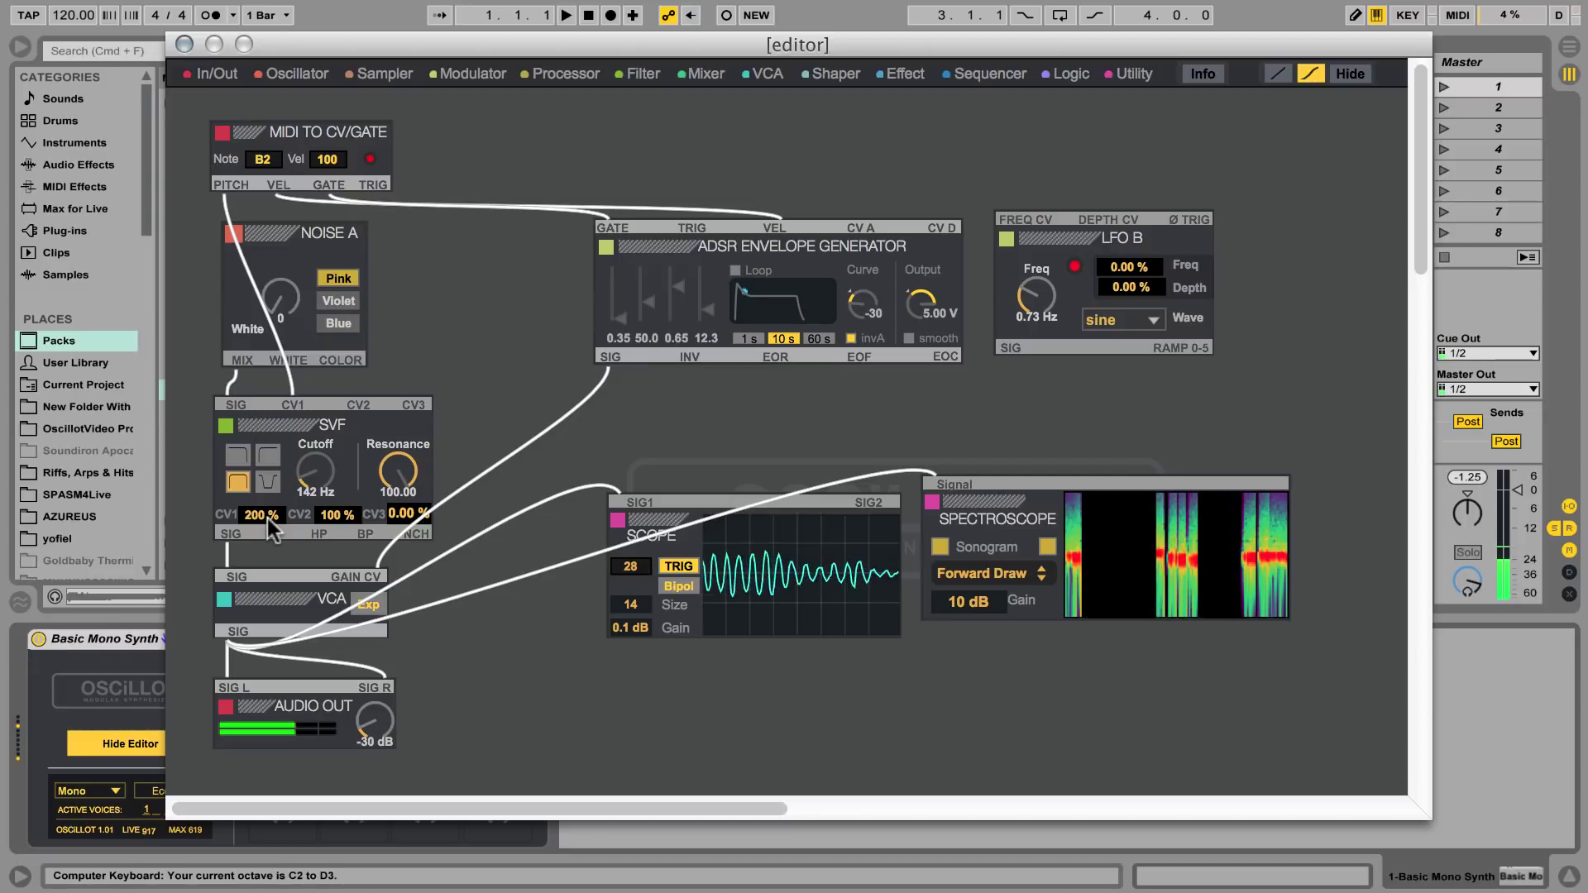
key(d)
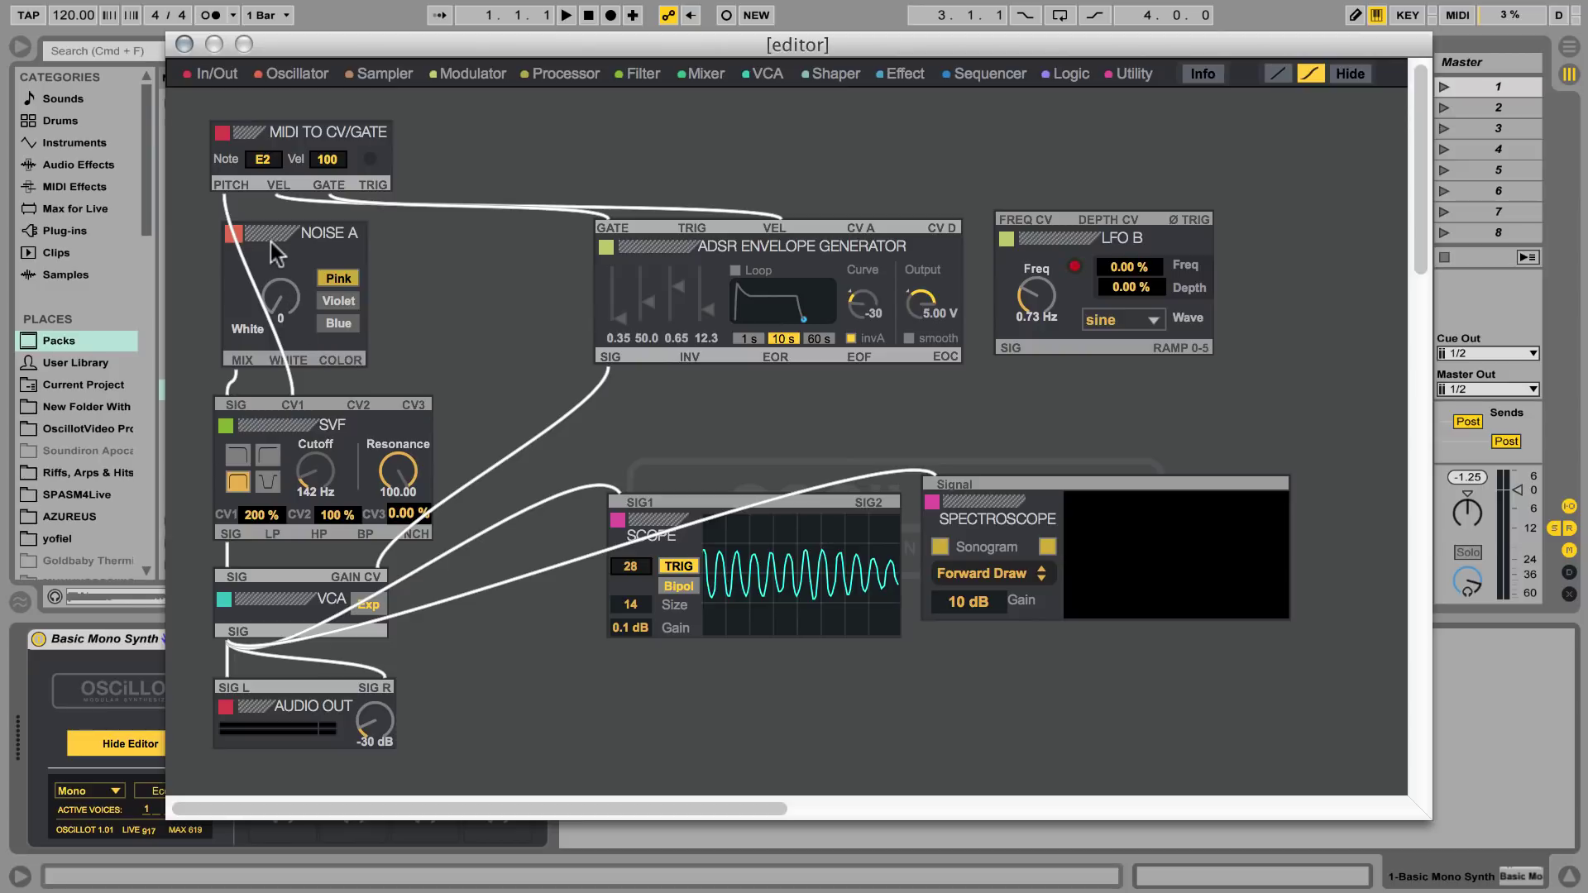
Move NOISE A right and then back left, and shift MIDI TO CV/GATE rightward
drag(271, 242, 337, 242)
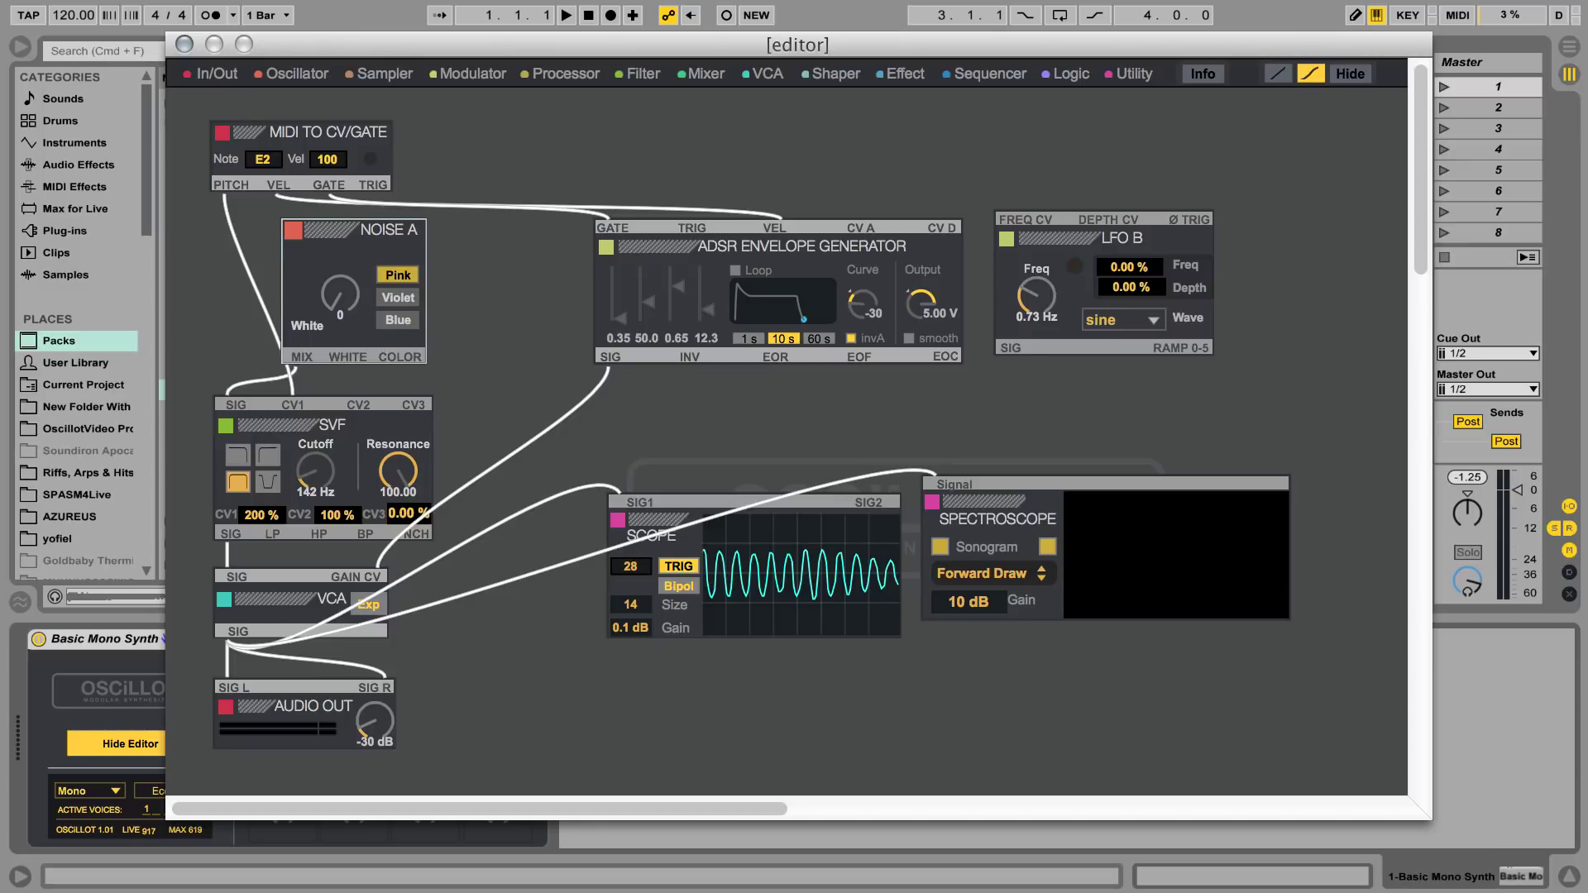
drag(334, 231, 236, 229)
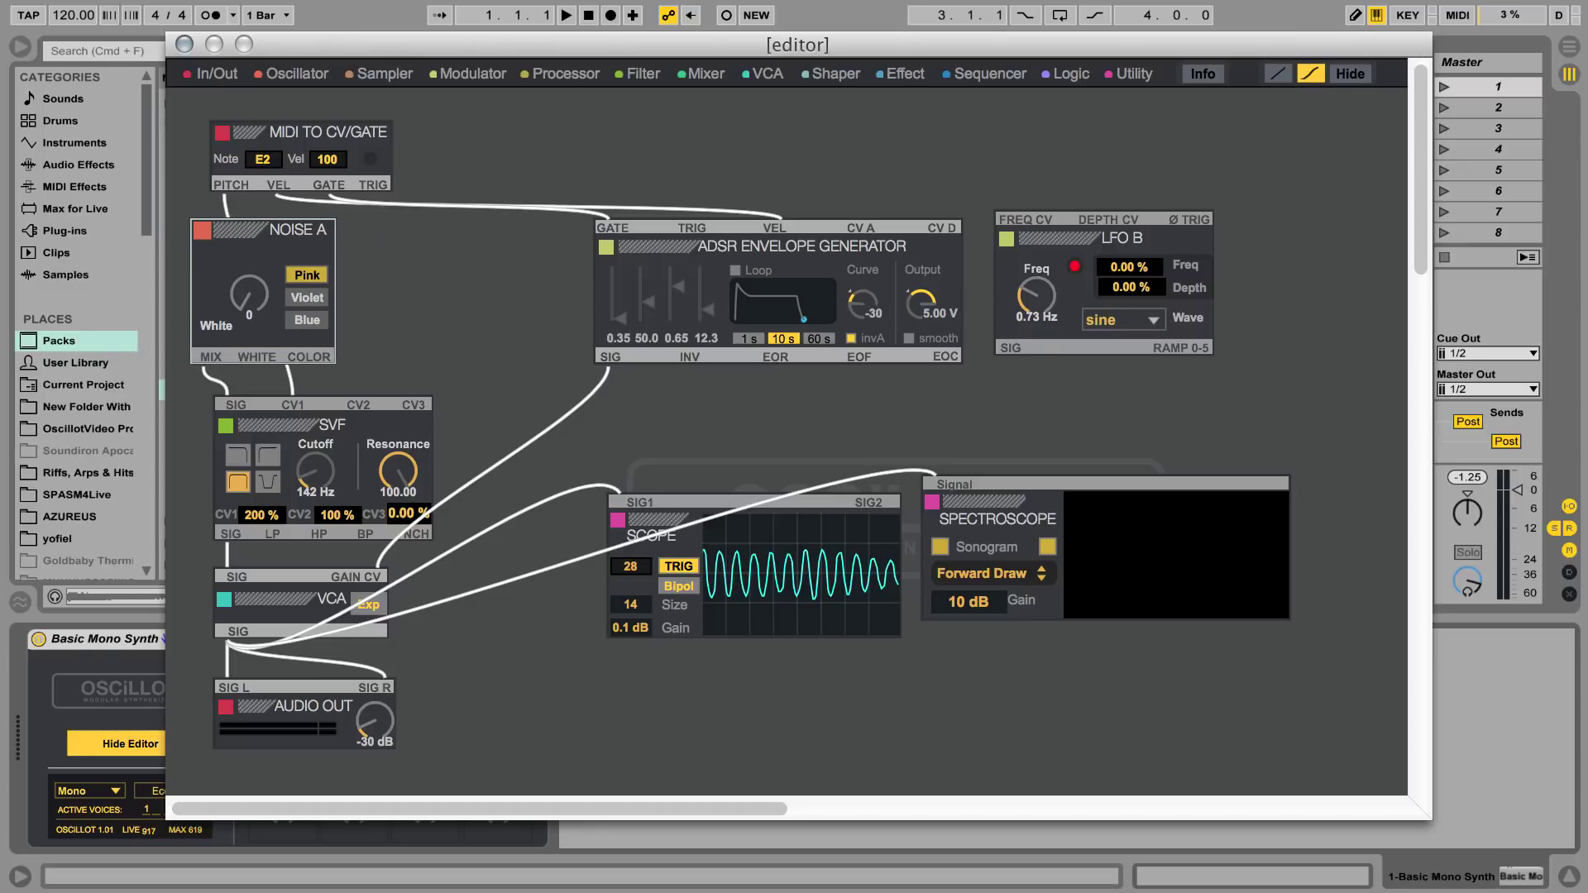
drag(270, 135, 383, 127)
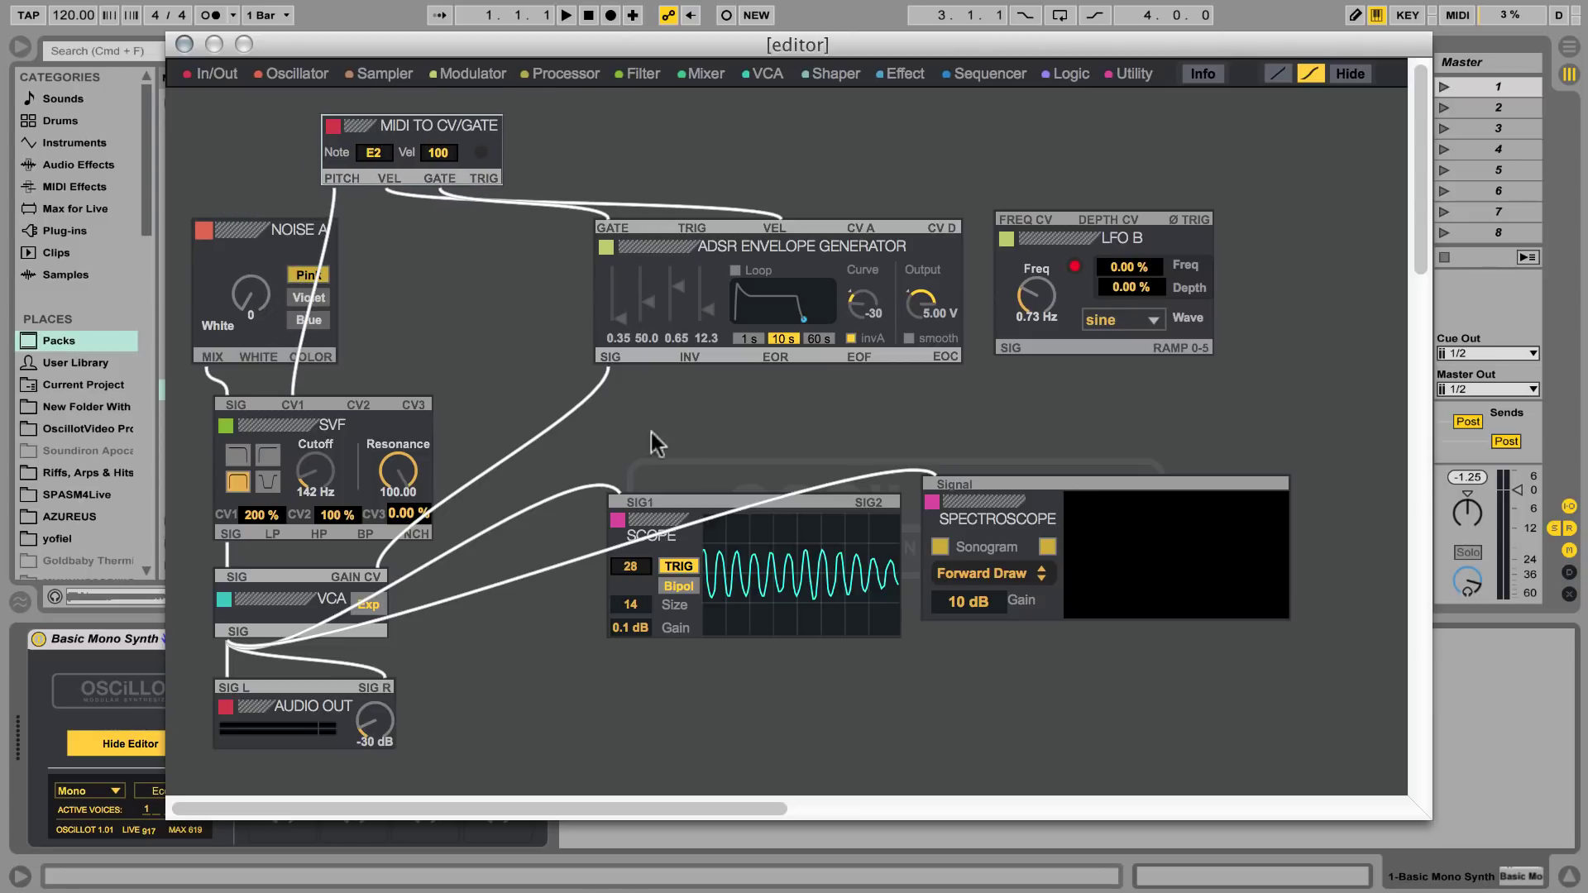